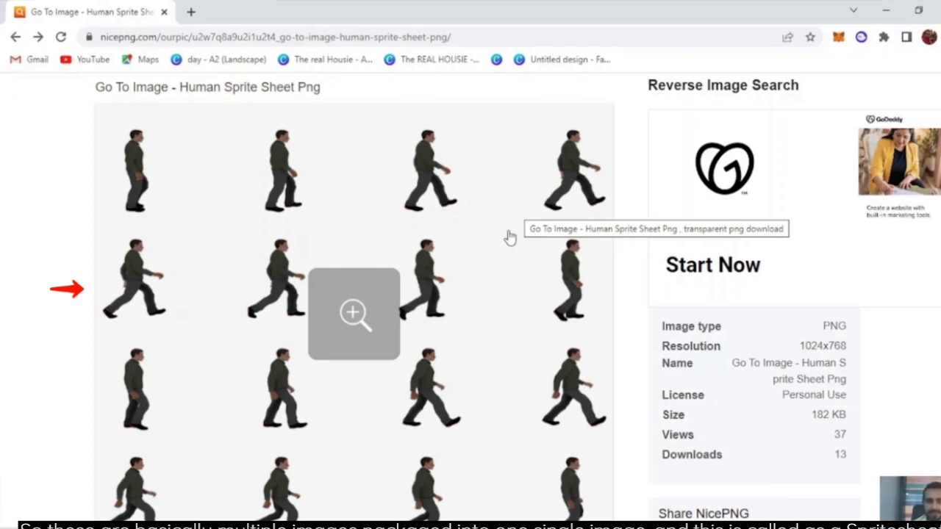
pyautogui.scroll(-5, 507, 242)
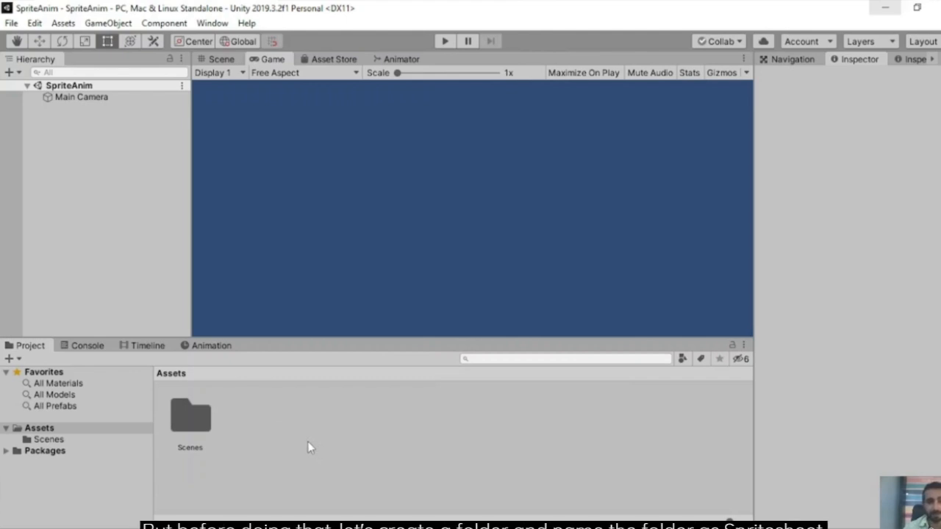
# Create a folder named Spritesheet in the project's Assets.
pyautogui.rightClick(266, 427)
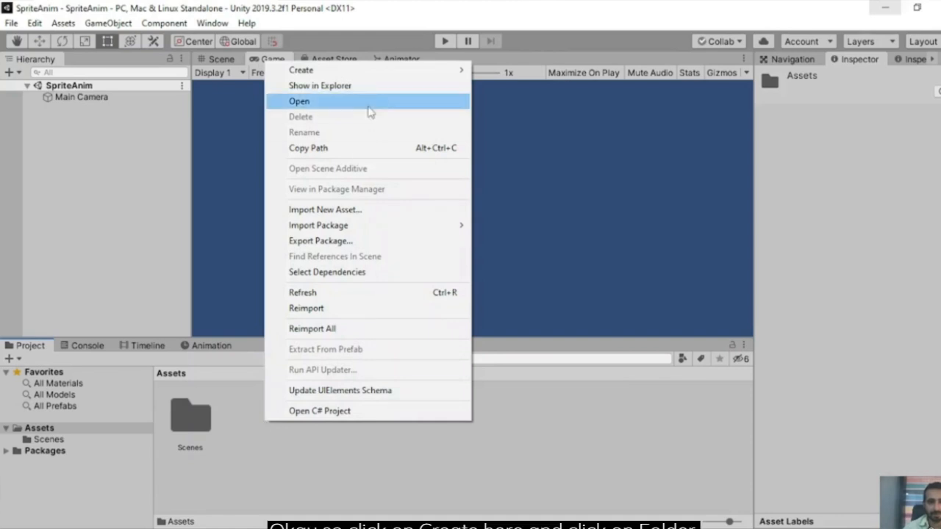
pyautogui.moveTo(373, 77)
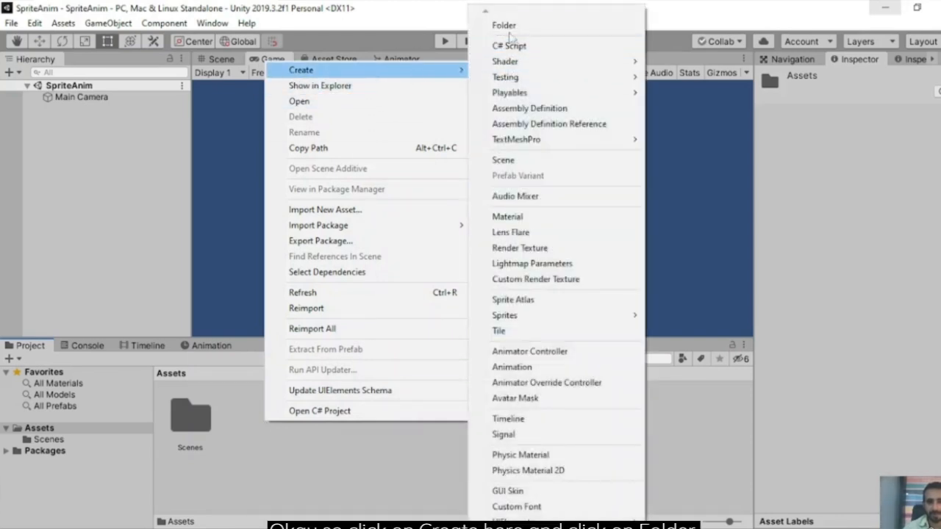
pyautogui.click(513, 28)
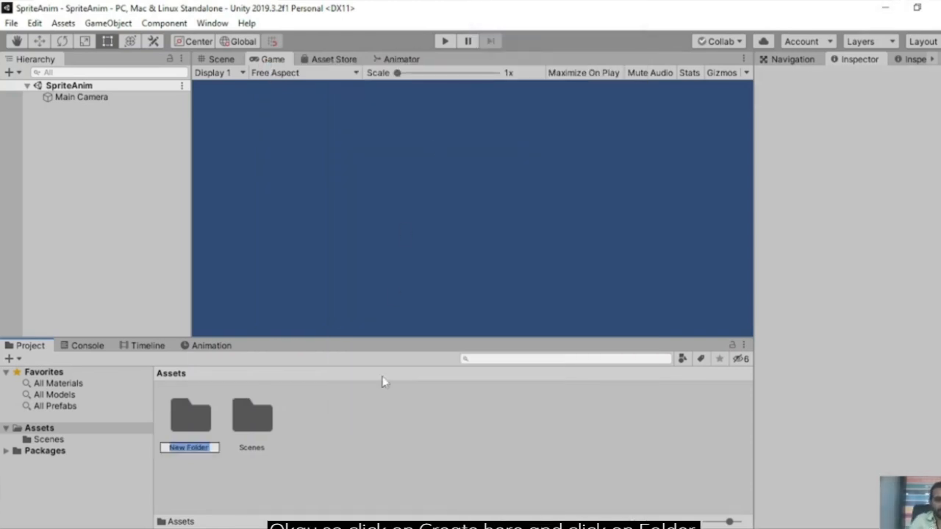
pyautogui.write('Sp')
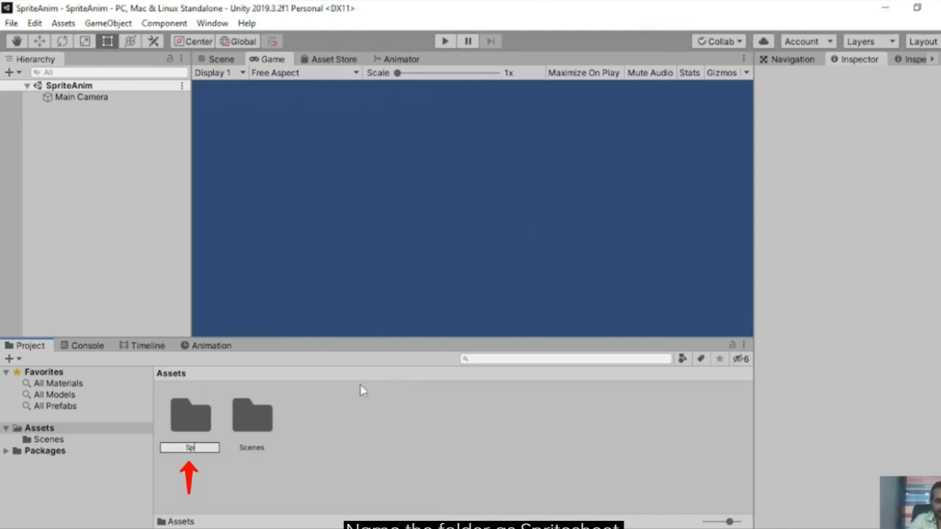
pyautogui.write('rite')
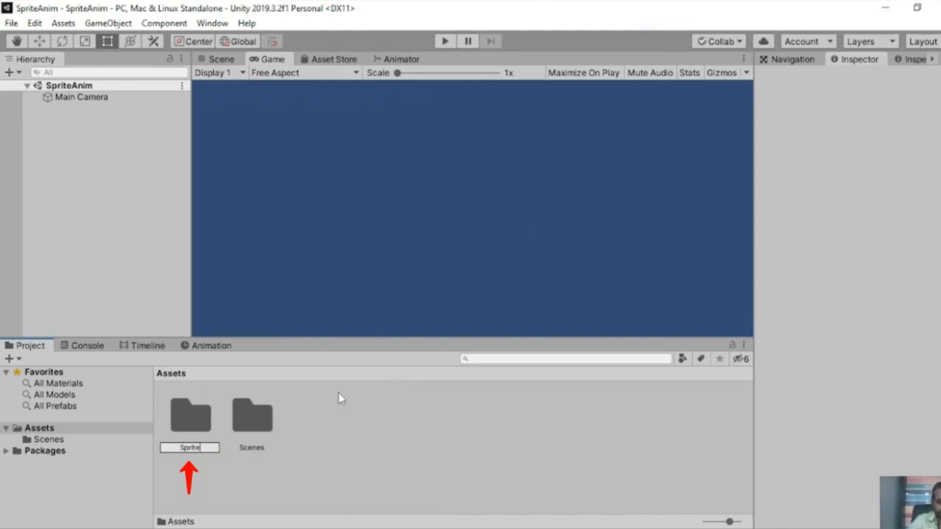
pyautogui.write('sheet')
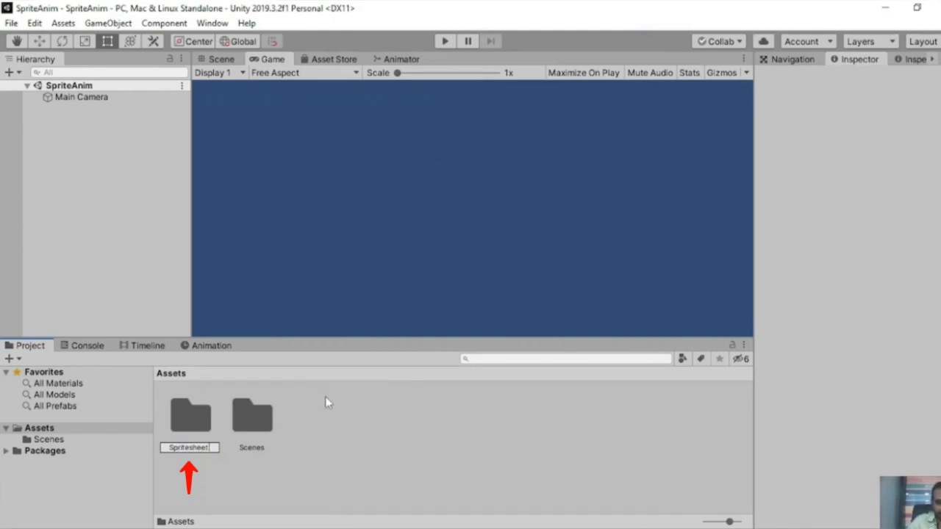
pyautogui.press('Return')
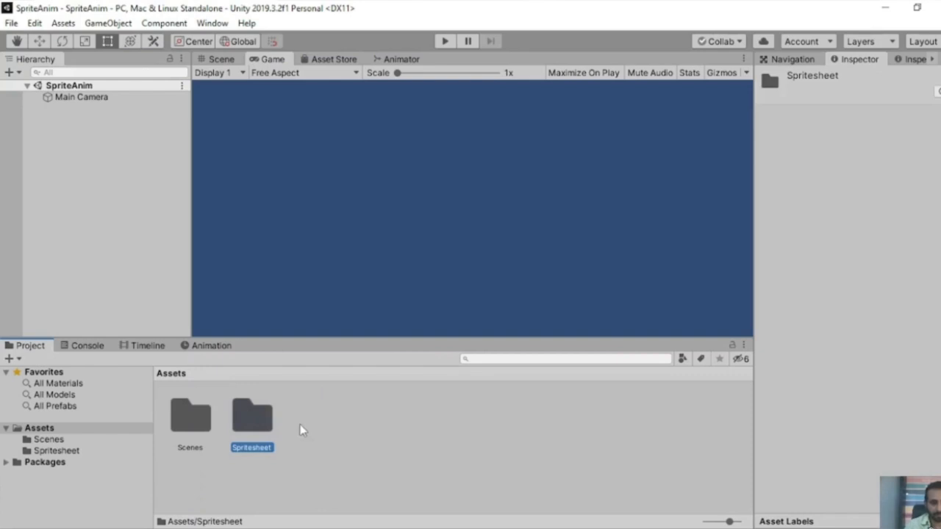
# Import NicePng_person-walking-silhouette-png_1766768 (1).png from the AnimationImages folder into the Spritesheet folder.
pyautogui.doubleClick(252, 417)
pyautogui.hotkey('alt', 'Tab')
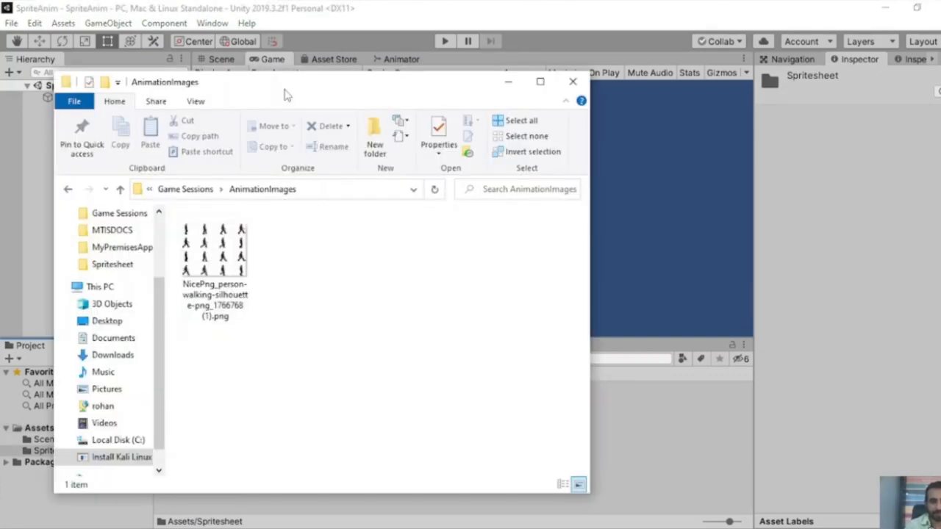
pyautogui.moveTo(286, 90); pyautogui.dragTo(200, 80)
pyautogui.click(129, 250)
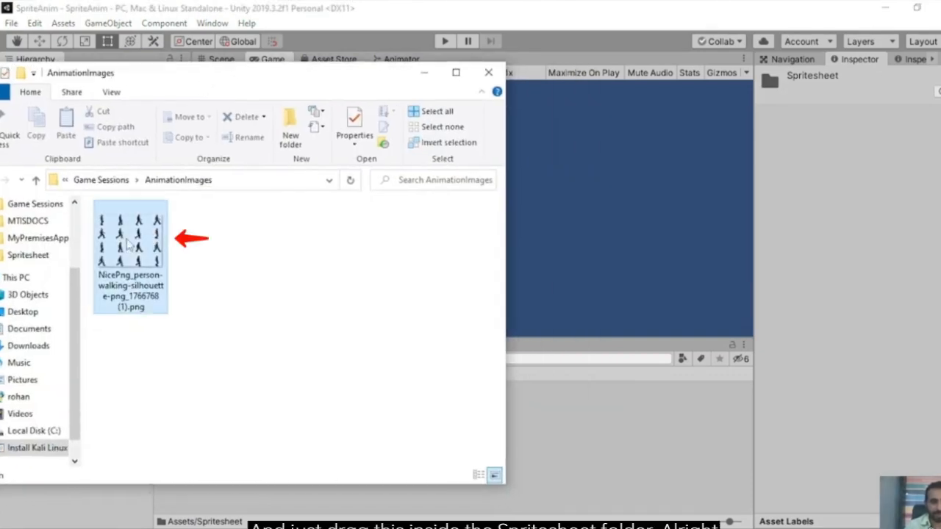
pyautogui.moveTo(541, 443); pyautogui.dragTo(590, 463)
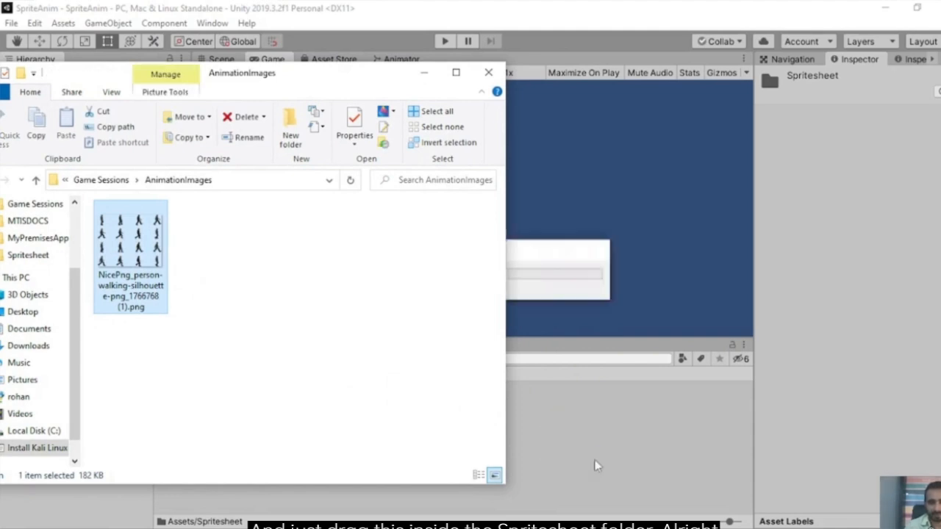
pyautogui.click(425, 74)
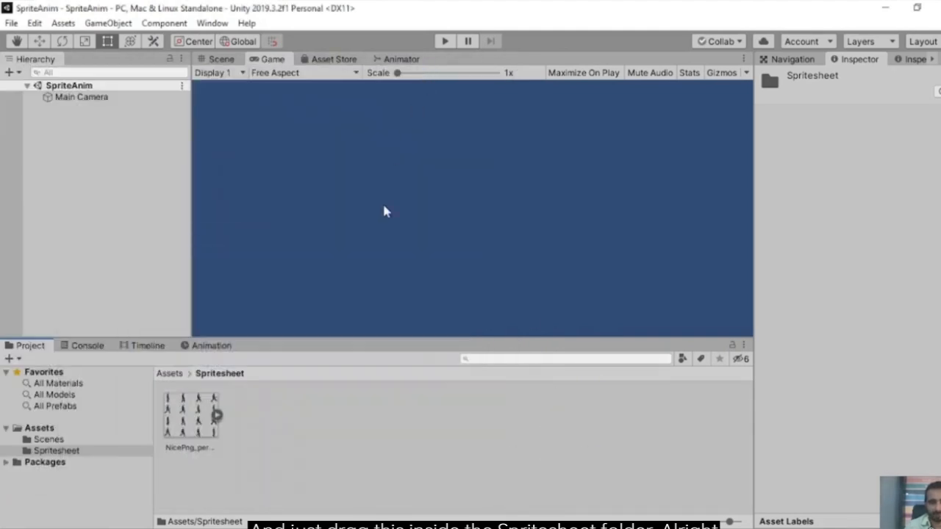
# Set the imported walking-person image's Sprite Mode to Multiple and apply the import settings.
pyautogui.click(216, 415)
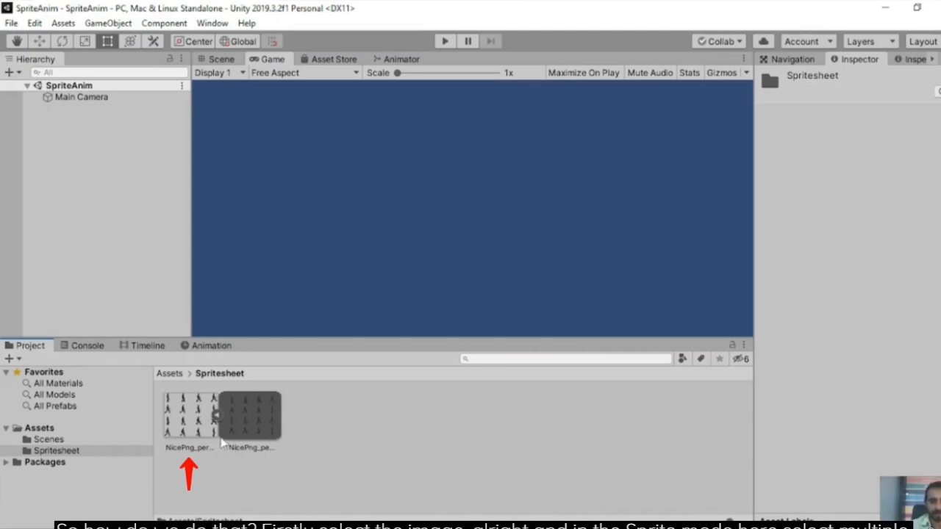
pyautogui.click(191, 420)
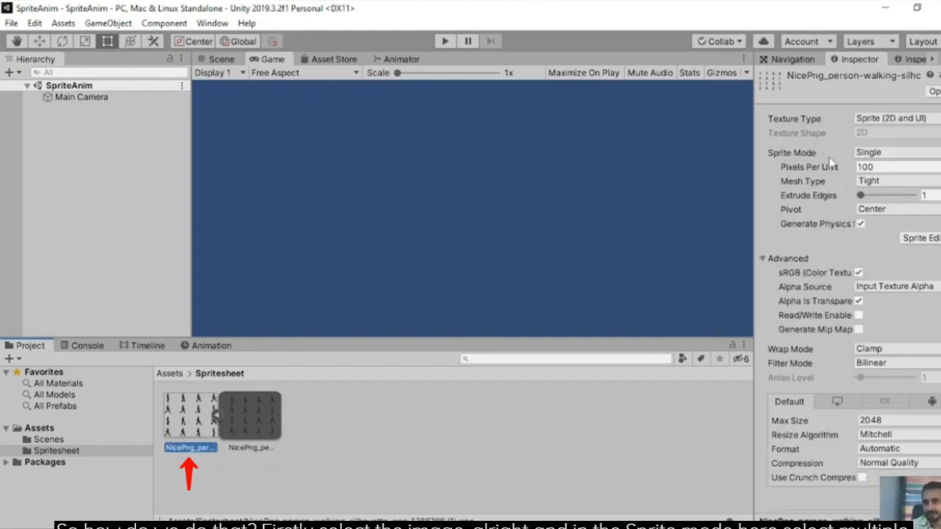
pyautogui.click(901, 157)
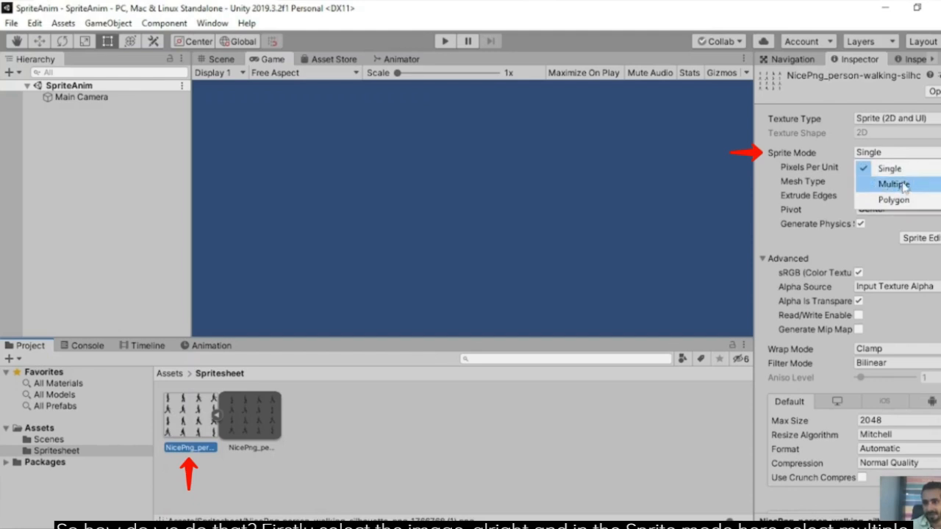
pyautogui.click(897, 184)
pyautogui.scroll(-1, 895, 254)
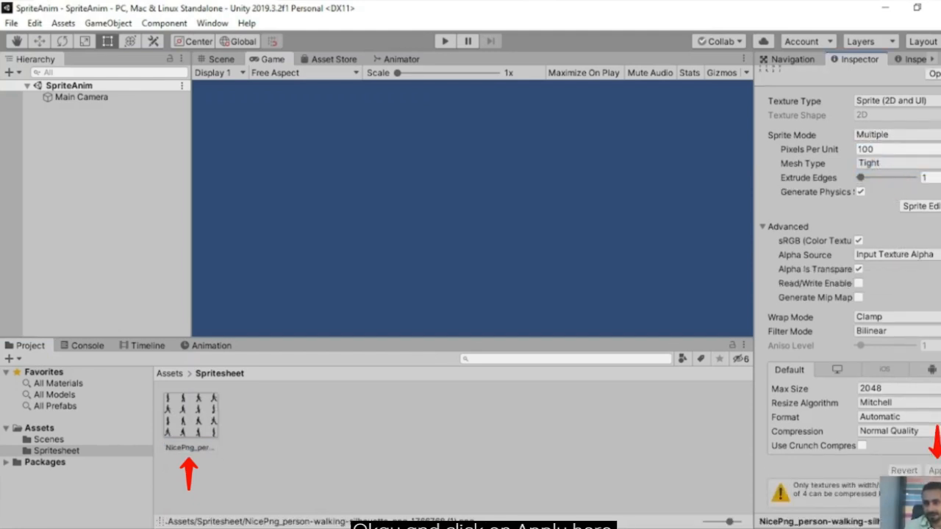
pyautogui.click(934, 471)
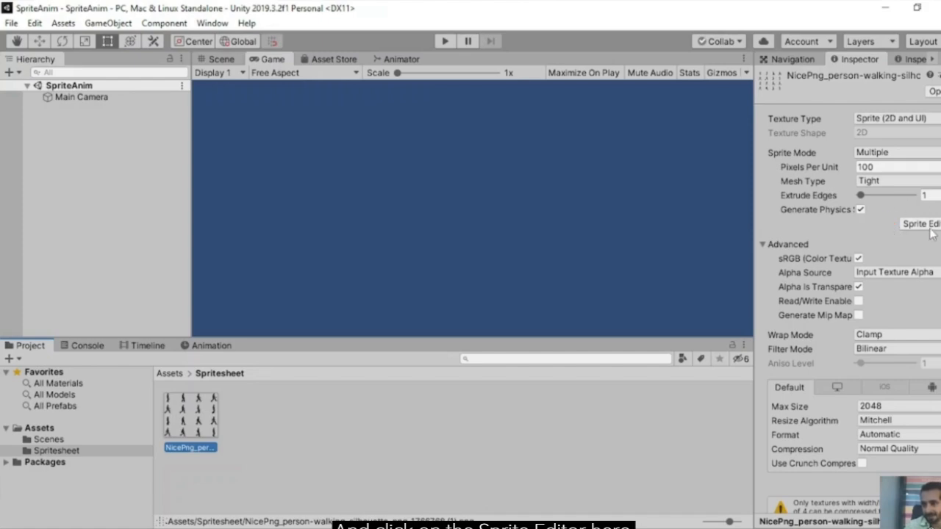
# Slice the walking-person sheet in the Sprite Editor with the Automatic type, apply the slices and close the editor.
pyautogui.click(927, 226)
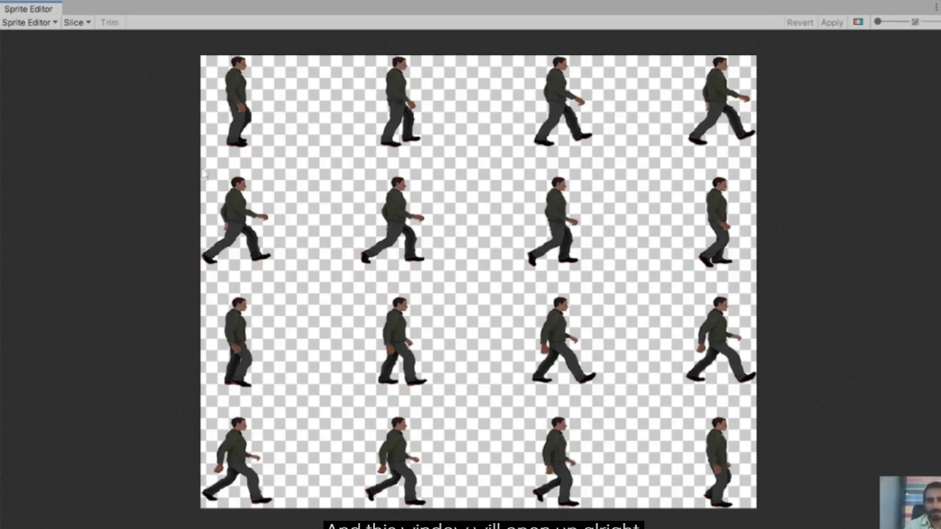
pyautogui.click(86, 24)
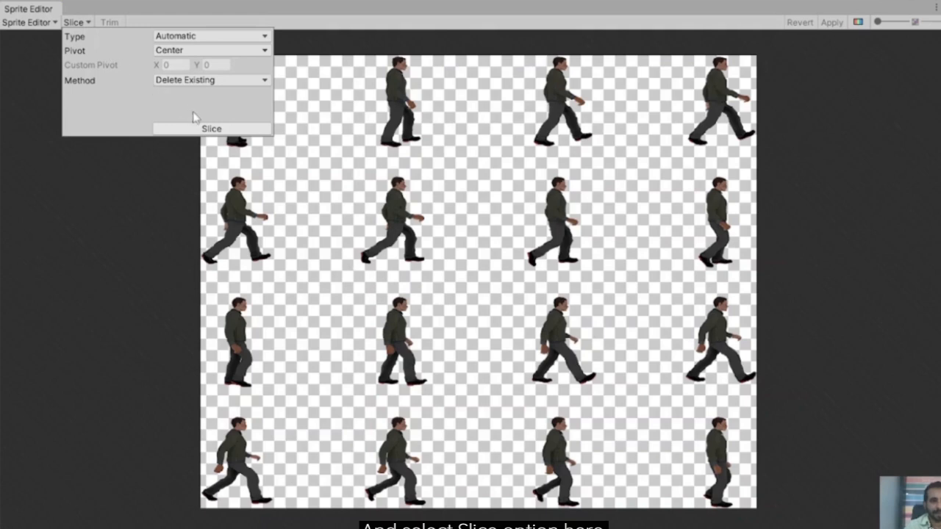
pyautogui.click(212, 128)
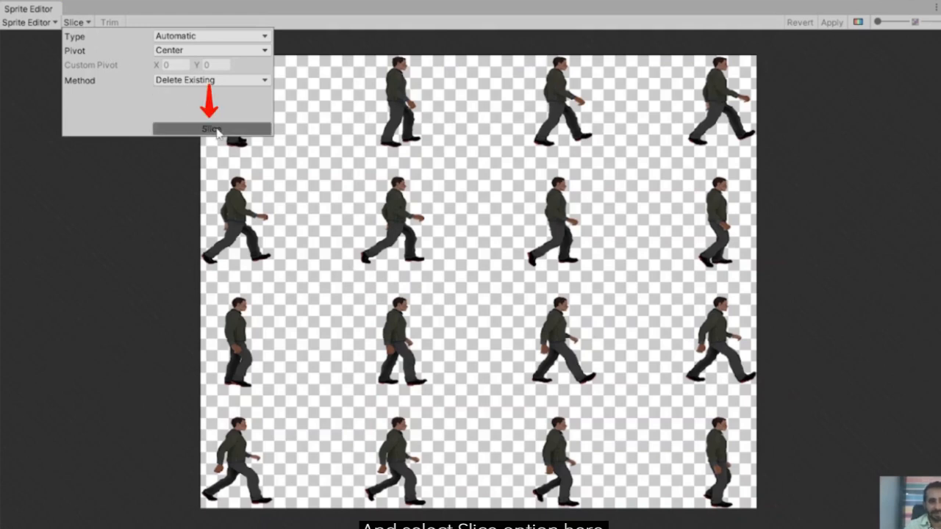
pyautogui.click(844, 41)
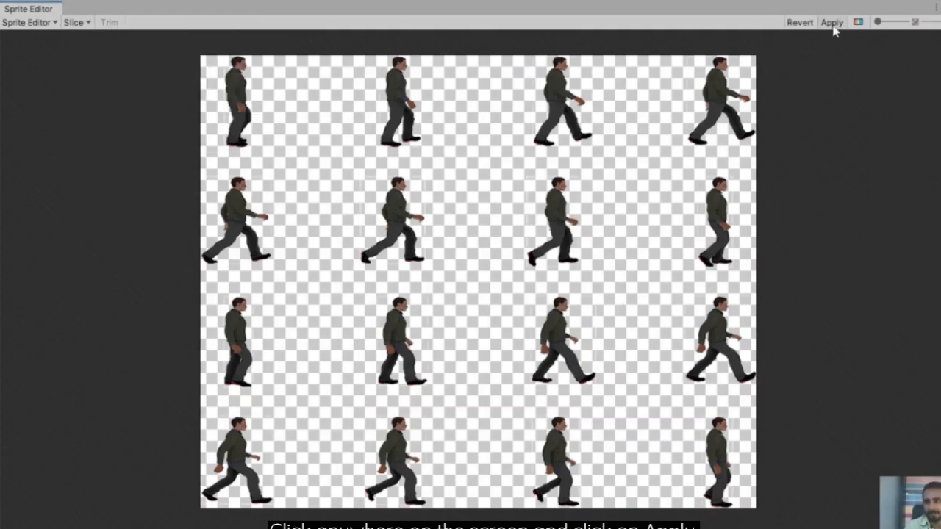
pyautogui.click(835, 25)
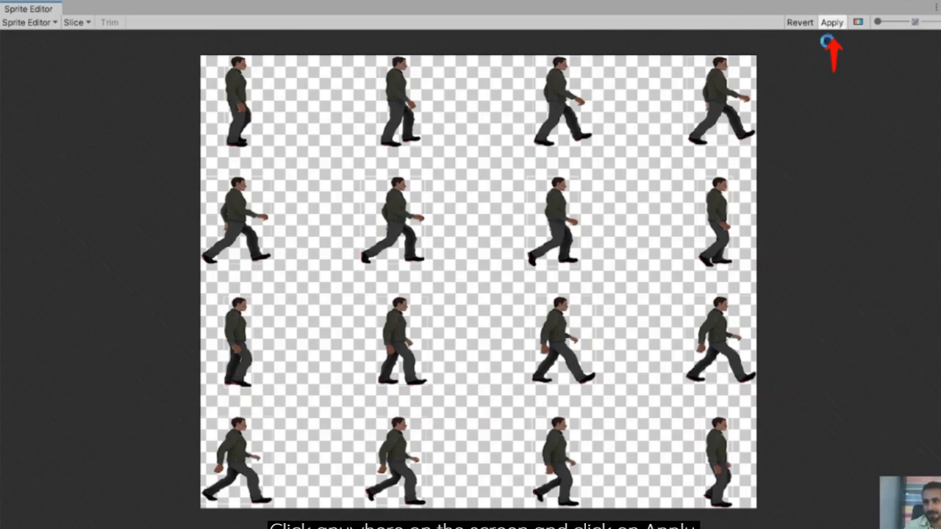
pyautogui.click(800, 144)
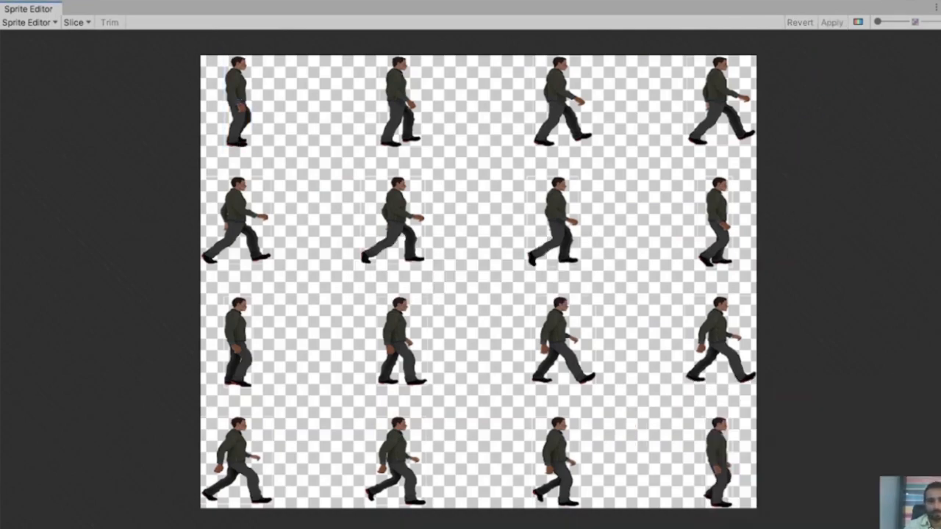
pyautogui.click(937, 7)
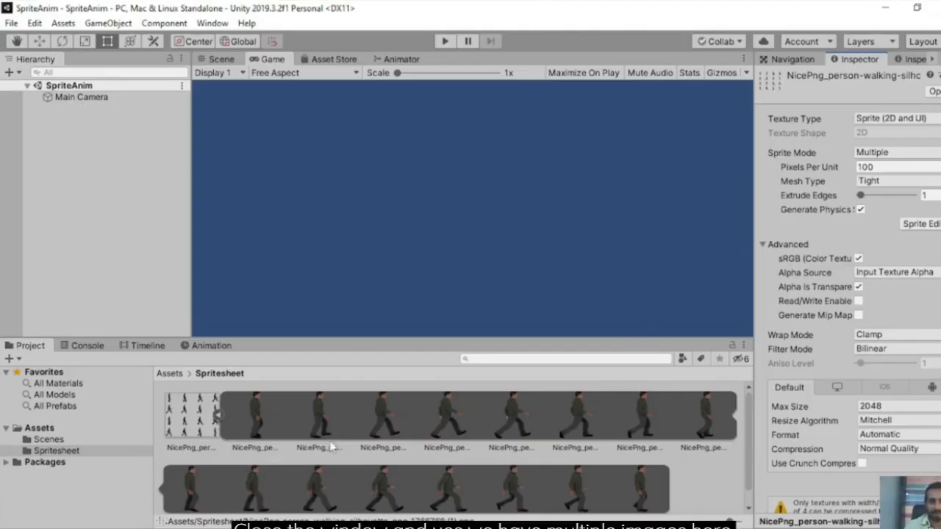
# Add the first sliced walking-person sprite to the SpriteAnim scene as a game object.
pyautogui.scroll(-1, 320, 448)
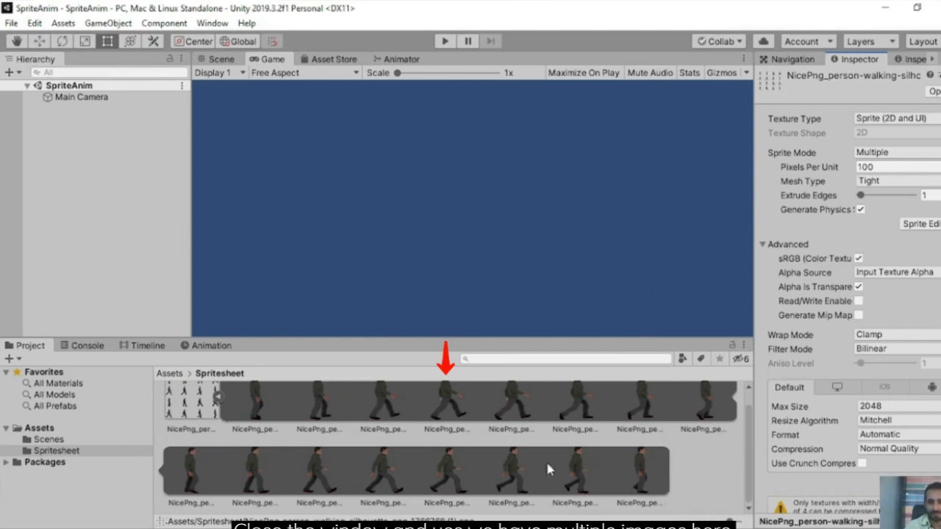
pyautogui.scroll(1, 546, 460)
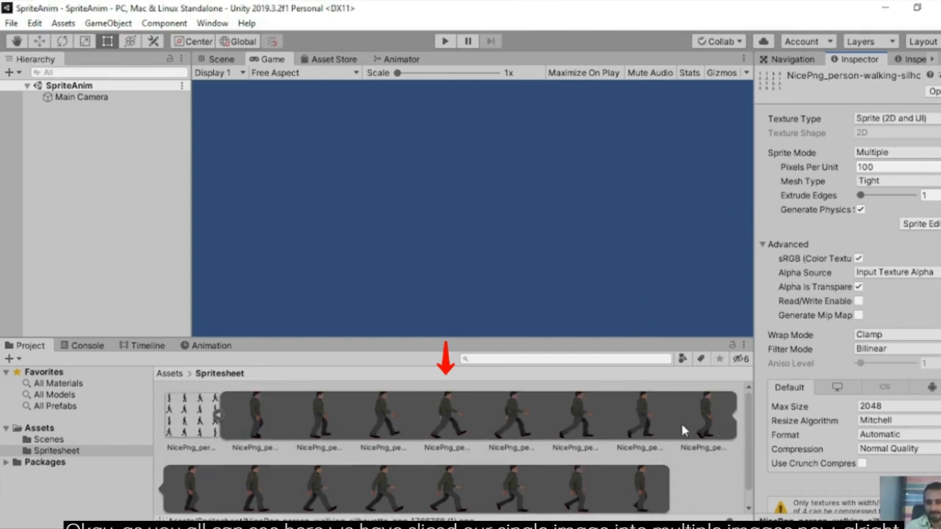
pyautogui.scroll(-1, 663, 440)
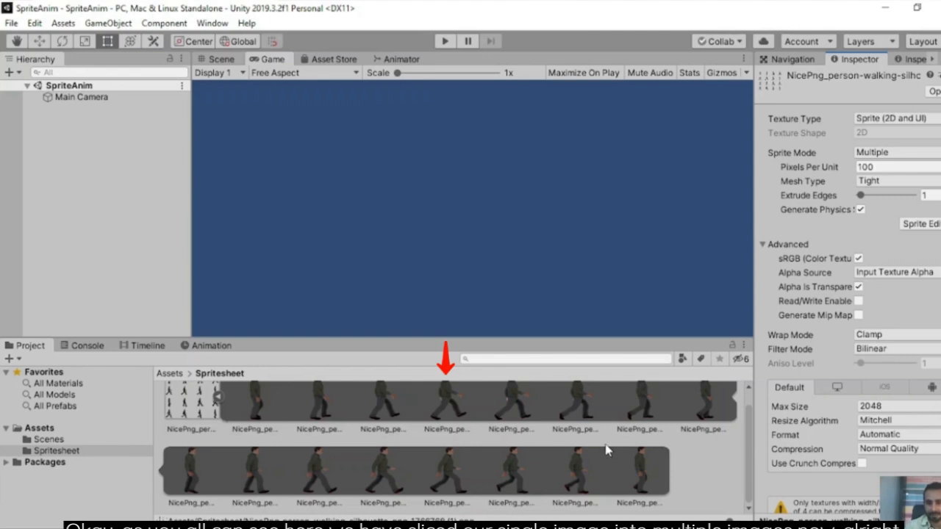
pyautogui.scroll(1, 604, 444)
pyautogui.scroll(-1, 604, 445)
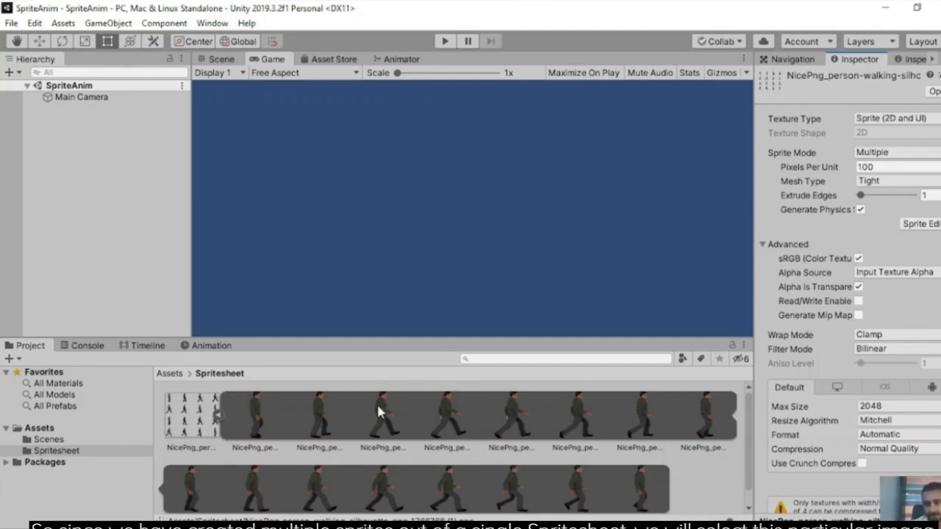
pyautogui.click(256, 415)
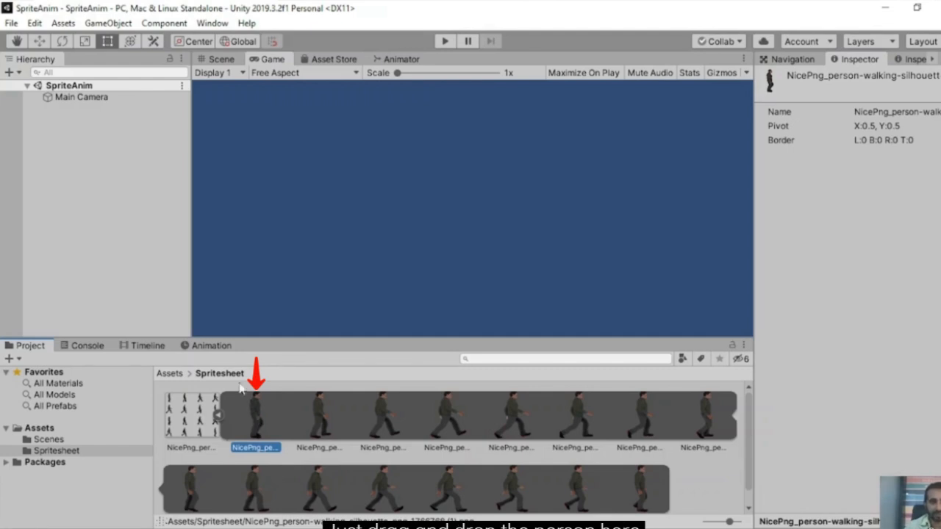
pyautogui.moveTo(256, 413); pyautogui.dragTo(148, 208)
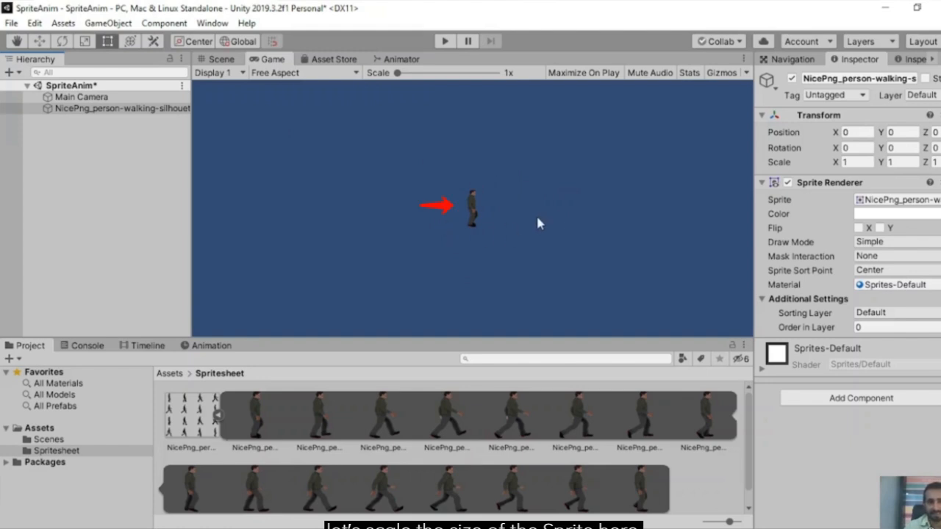
# Set the person sprite's scale to 2 on the X, Y and Z axes.
pyautogui.click(854, 163)
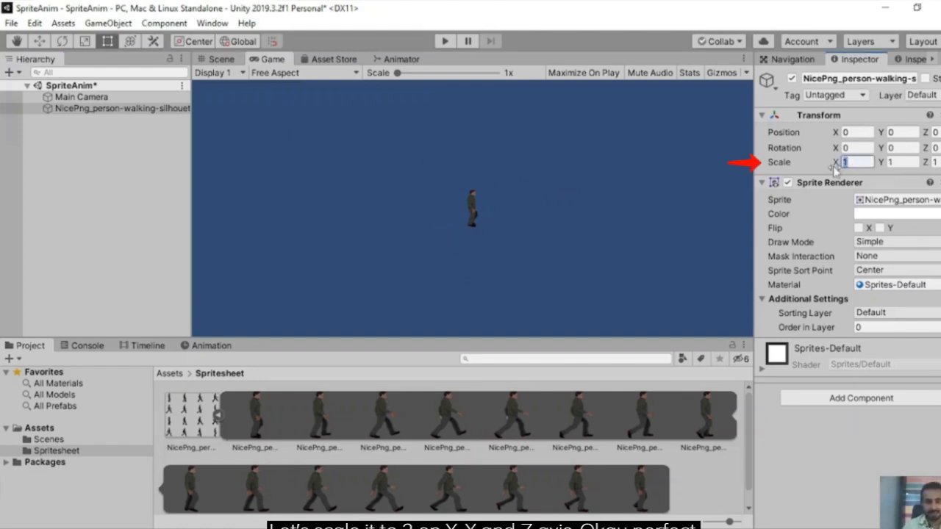
pyautogui.write('2')
pyautogui.press('Tab')
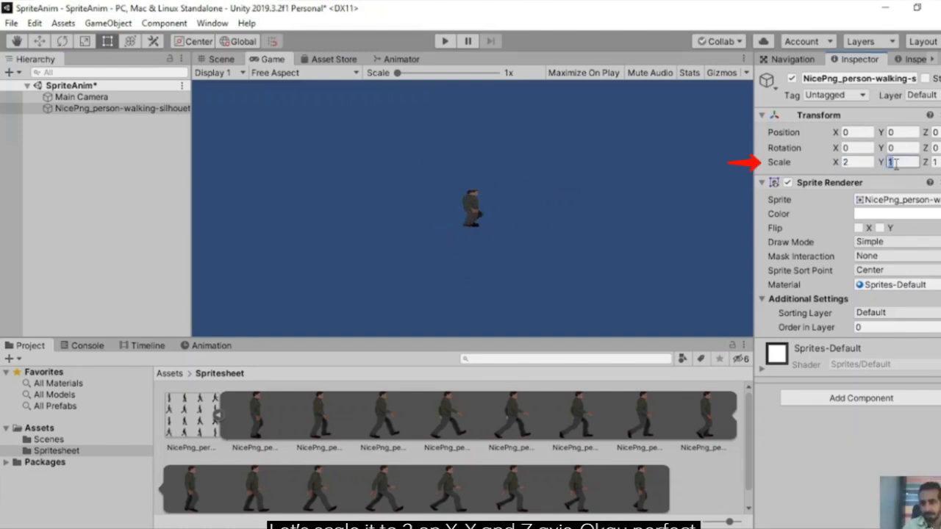
pyautogui.write('2')
pyautogui.press('Tab')
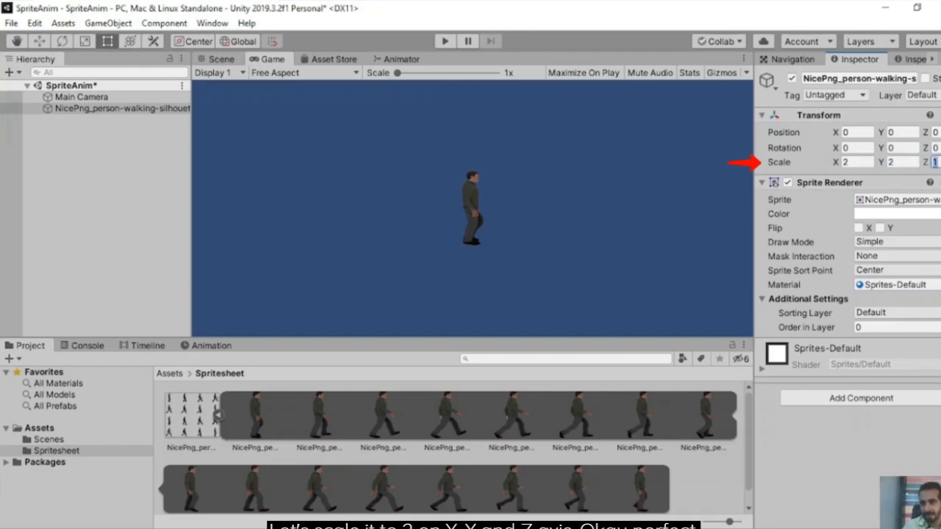
pyautogui.write('2')
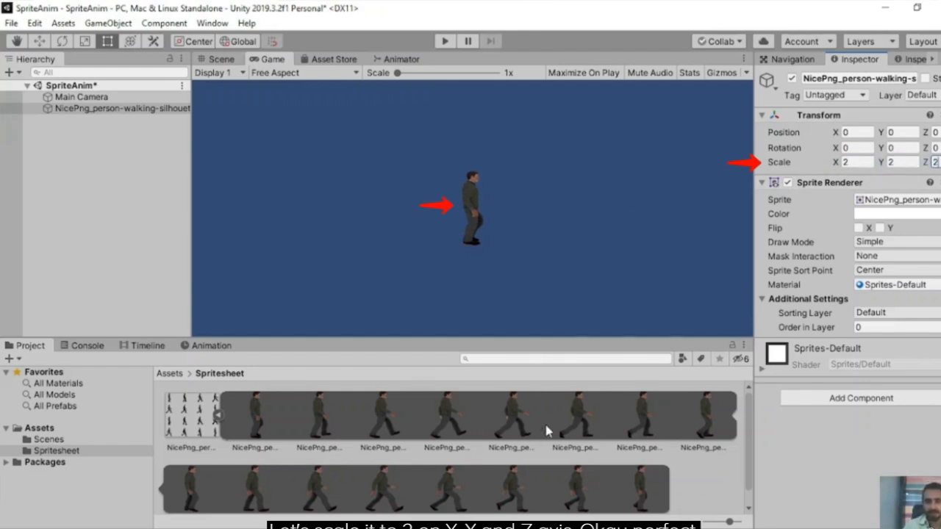
# Create an animation clip for the person sprite and save it as walkinganimation.anim in the Spritesheet folder.
pyautogui.click(118, 109)
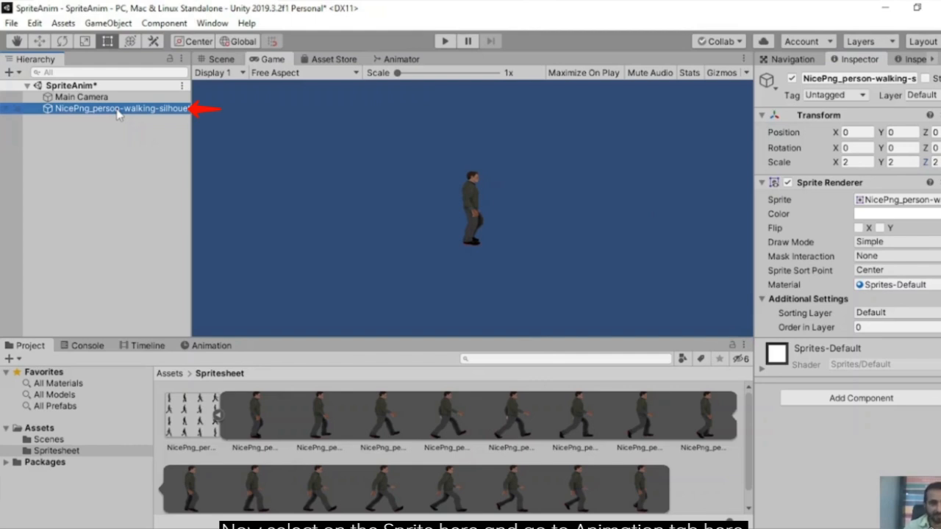
pyautogui.click(211, 346)
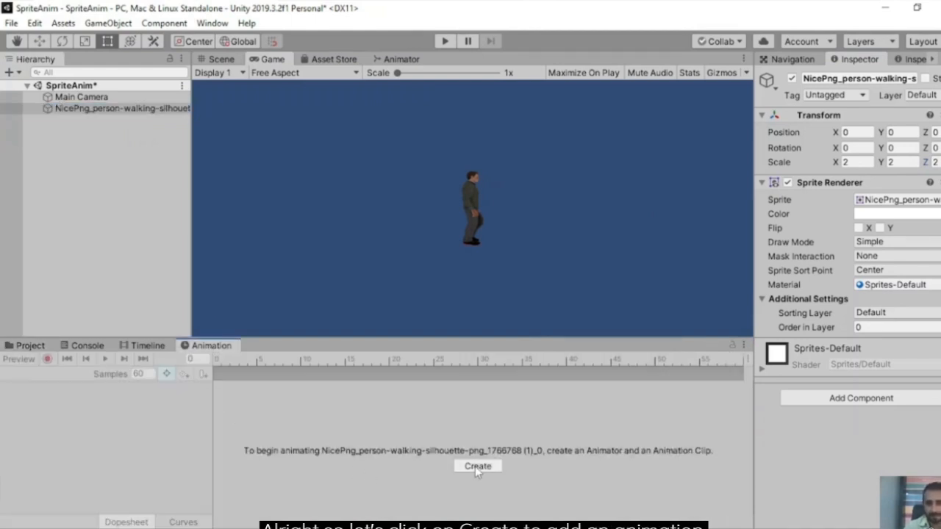
pyautogui.click(477, 466)
pyautogui.click(315, 361)
pyautogui.press('BackSpace')
pyautogui.press('BackSpace')
pyautogui.press('BackSpace')
pyautogui.press('BackSpace')
pyautogui.press('BackSpace')
pyautogui.press('BackSpace')
pyautogui.press('BackSpace')
pyautogui.press('BackSpace')
pyautogui.press('BackSpace')
pyautogui.press('BackSpace')
pyautogui.press('BackSpace')
pyautogui.press('BackSpace')
pyautogui.press('BackSpace')
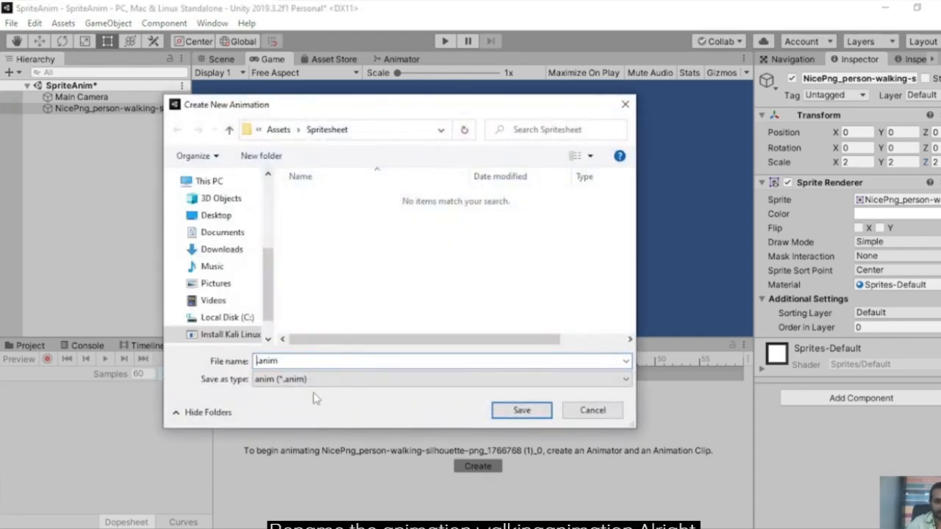
pyautogui.write('walkinganimat')
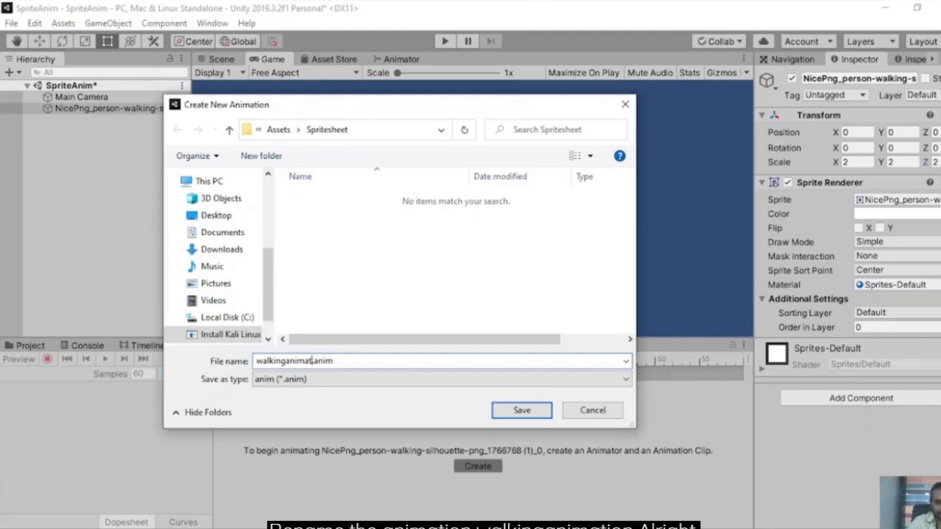
pyautogui.write('ion')
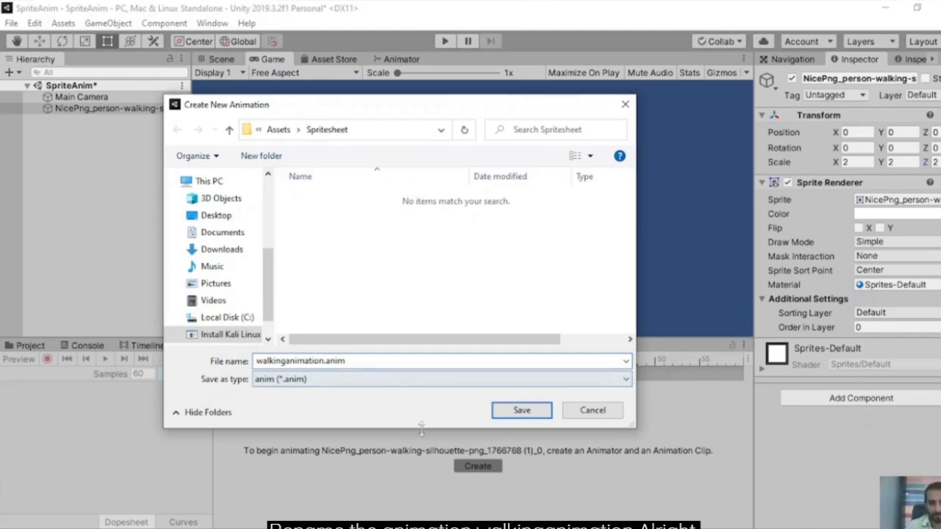
pyautogui.click(521, 410)
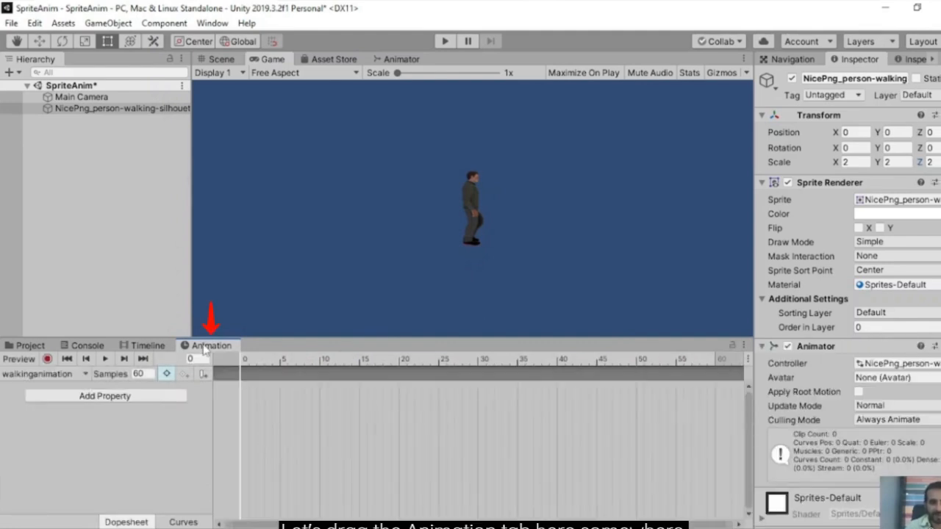
# Dock the Animation window beside the Game view and add all sliced walking sprites except the first to the walkinganimation timeline.
pyautogui.moveTo(205, 349); pyautogui.dragTo(334, 220)
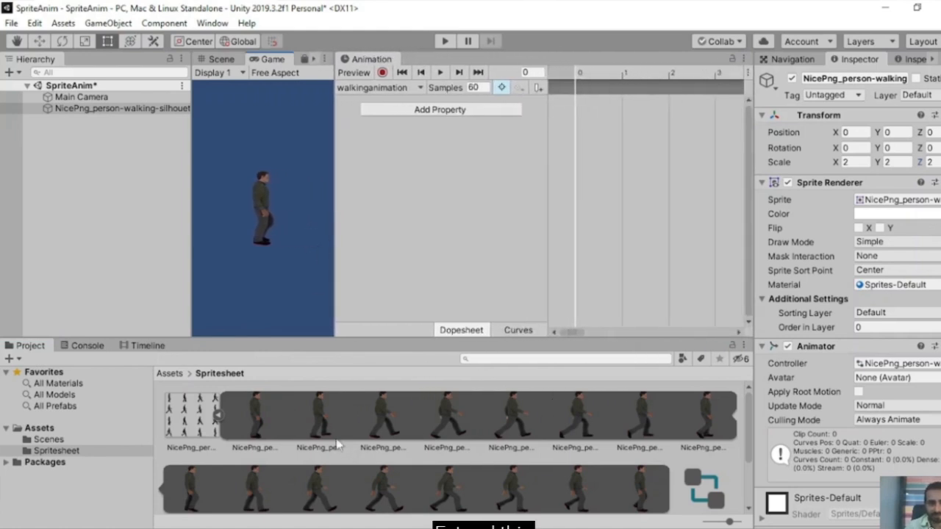
pyautogui.click(322, 434)
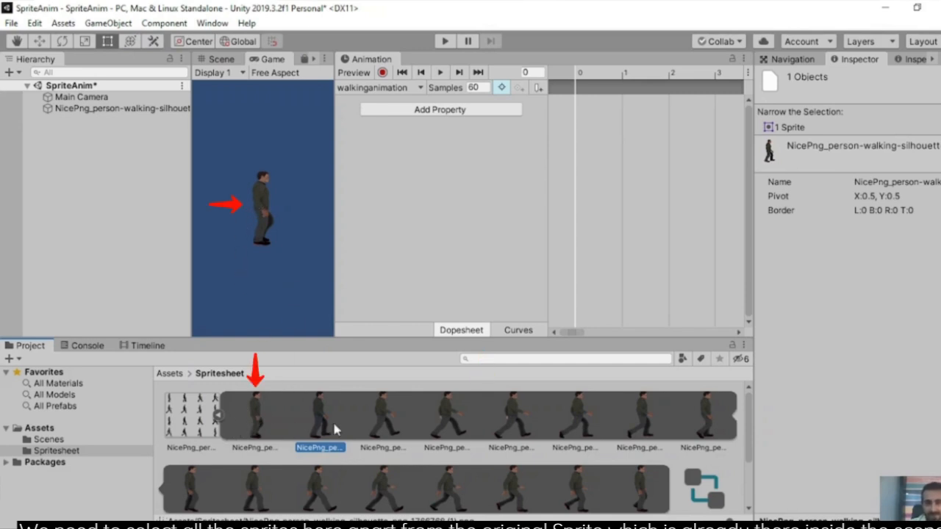
pyautogui.keyDown('ctrl'); pyautogui.click(380, 415); pyautogui.keyUp('ctrl')
pyautogui.keyDown('ctrl'); pyautogui.click(441, 426); pyautogui.keyUp('ctrl')
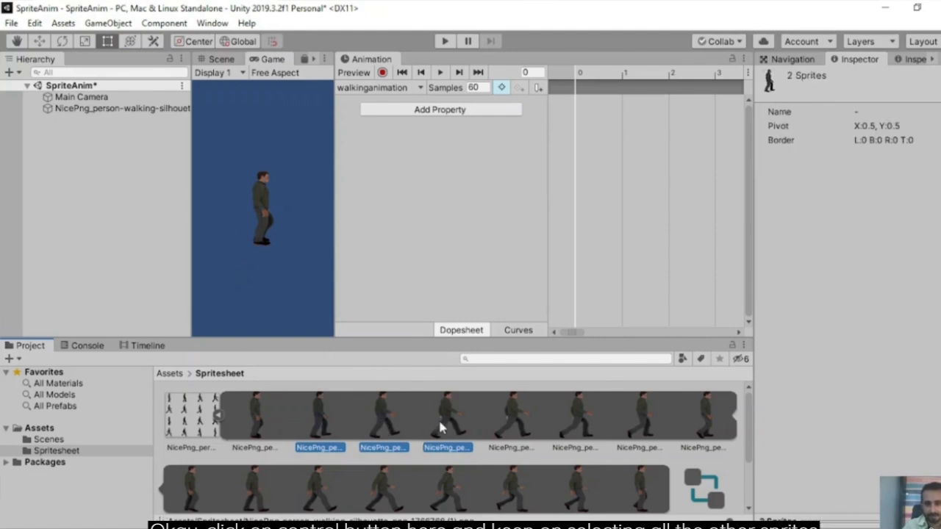
pyautogui.keyDown('ctrl'); pyautogui.click(518, 428); pyautogui.keyUp('ctrl')
pyautogui.keyDown('ctrl'); pyautogui.click(575, 428); pyautogui.keyUp('ctrl')
pyautogui.keyDown('ctrl'); pyautogui.click(646, 428); pyautogui.keyUp('ctrl')
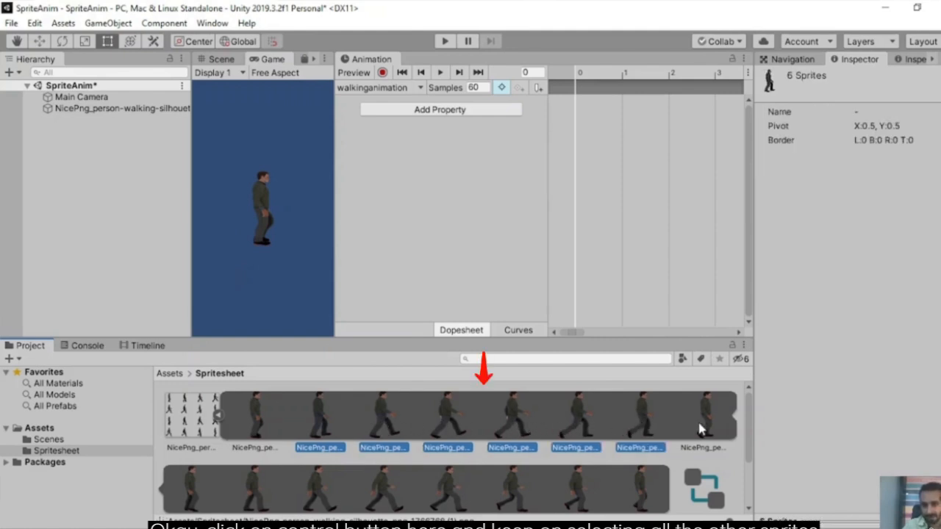
pyautogui.keyDown('ctrl'); pyautogui.click(700, 431); pyautogui.keyUp('ctrl')
pyautogui.keyDown('ctrl'); pyautogui.click(195, 484); pyautogui.keyUp('ctrl')
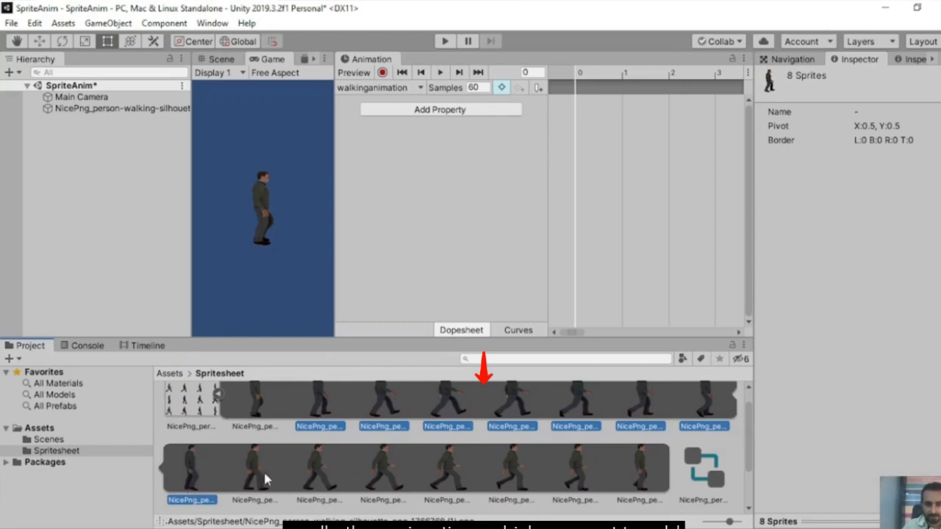
pyautogui.keyDown('ctrl'); pyautogui.click(255, 476); pyautogui.keyUp('ctrl')
pyautogui.keyDown('ctrl'); pyautogui.click(319, 480); pyautogui.keyUp('ctrl')
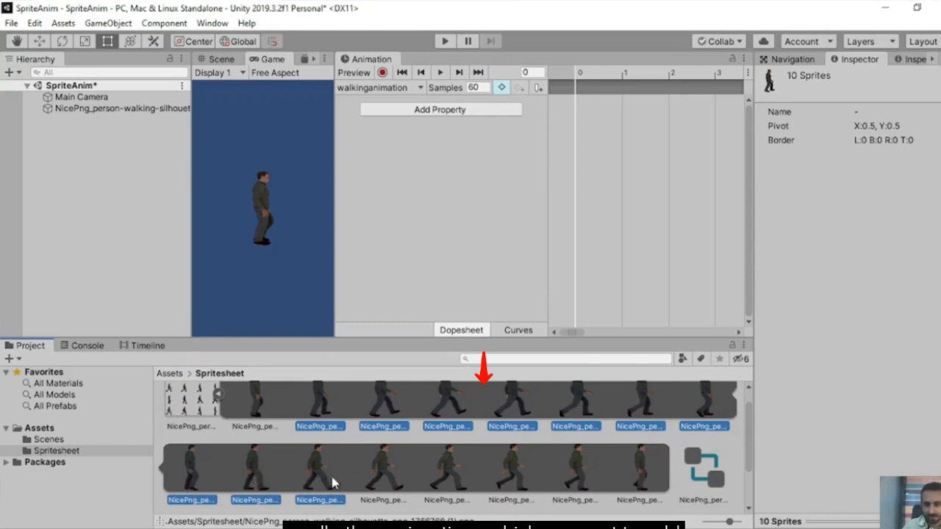
pyautogui.keyDown('ctrl'); pyautogui.click(378, 483); pyautogui.keyUp('ctrl')
pyautogui.keyDown('ctrl'); pyautogui.click(460, 479); pyautogui.keyUp('ctrl')
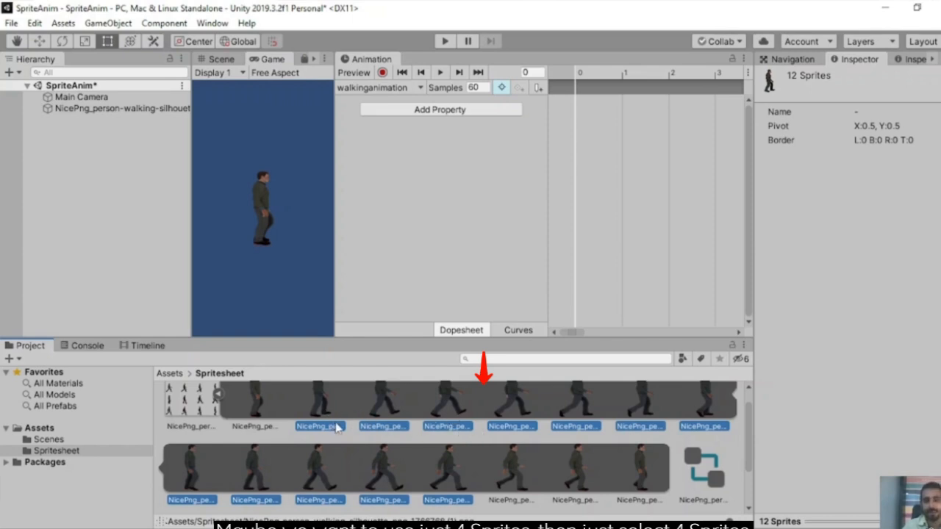
pyautogui.keyDown('shift'); pyautogui.click(518, 483); pyautogui.keyUp('shift')
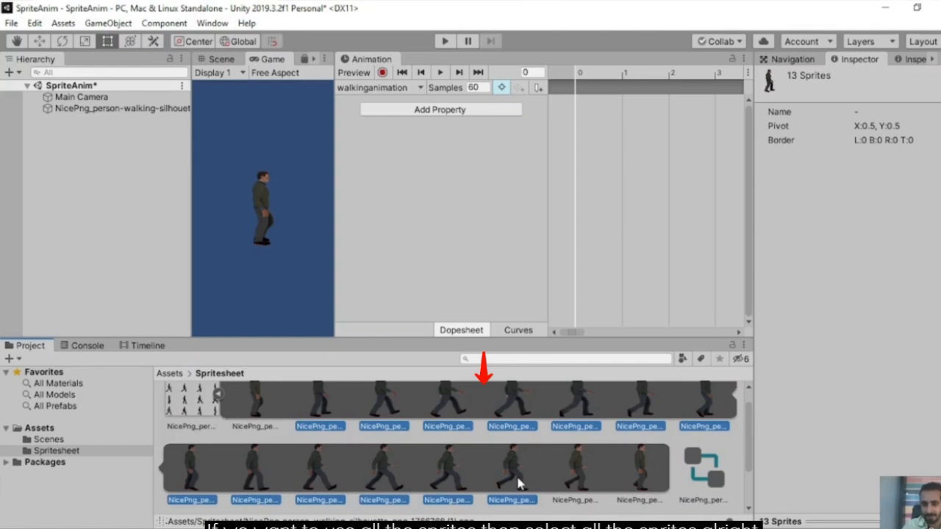
pyautogui.keyDown('shift'); pyautogui.click(581, 481); pyautogui.keyUp('shift')
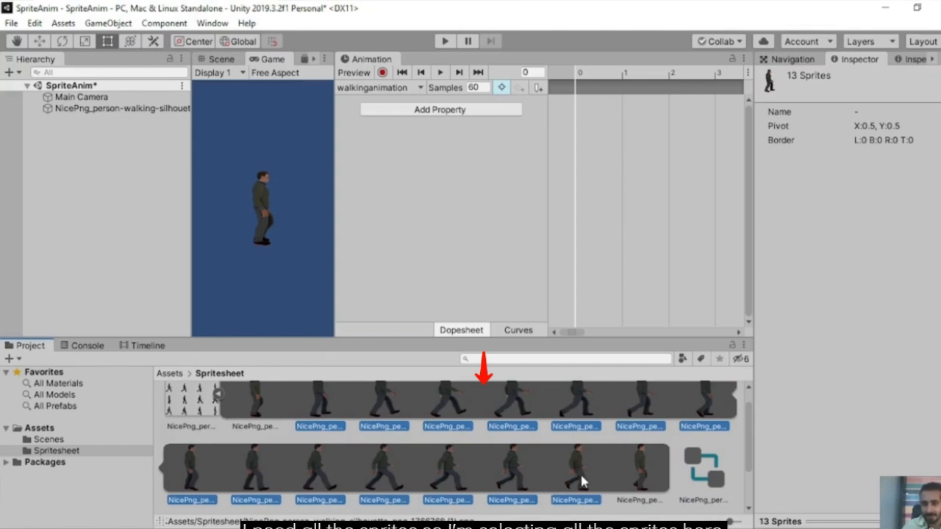
pyautogui.keyDown('shift'); pyautogui.click(631, 477); pyautogui.keyUp('shift')
pyautogui.moveTo(643, 470); pyautogui.dragTo(653, 135)
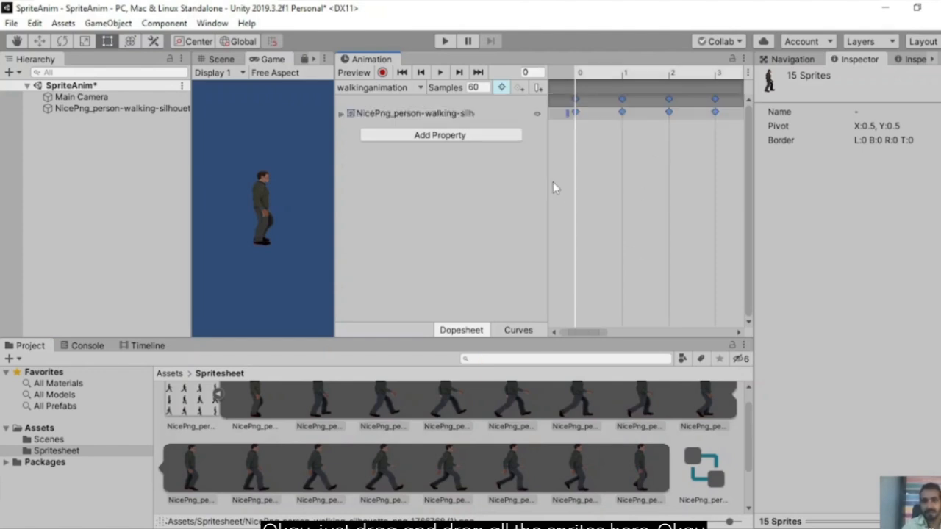
# Dock the Animation window back beside the Timeline window and preview the walking clip.
pyautogui.moveTo(358, 61); pyautogui.dragTo(187, 347)
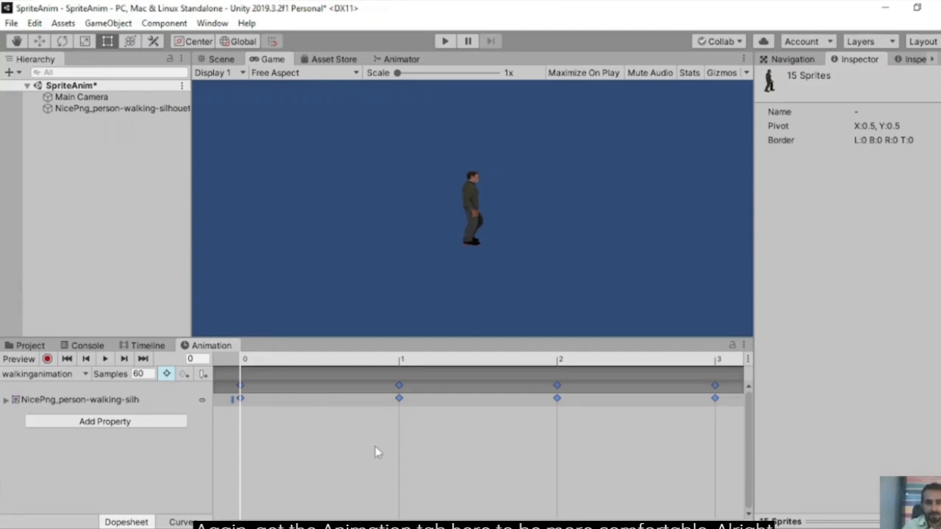
pyautogui.click(106, 359)
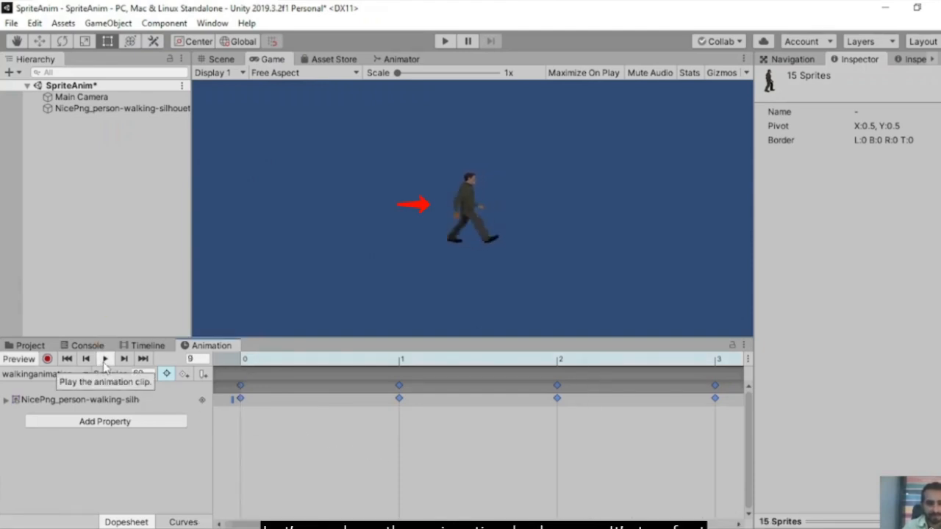
pyautogui.click(105, 359)
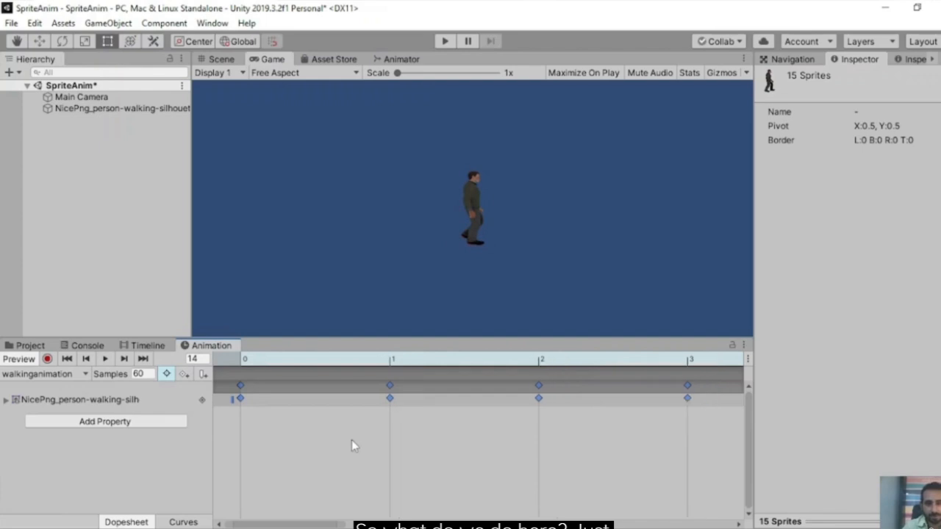
# Stretch the walkinganimation keyframes to end at about frame 49 to slow the walk, and preview the clip.
pyautogui.scroll(-5, 351, 442)
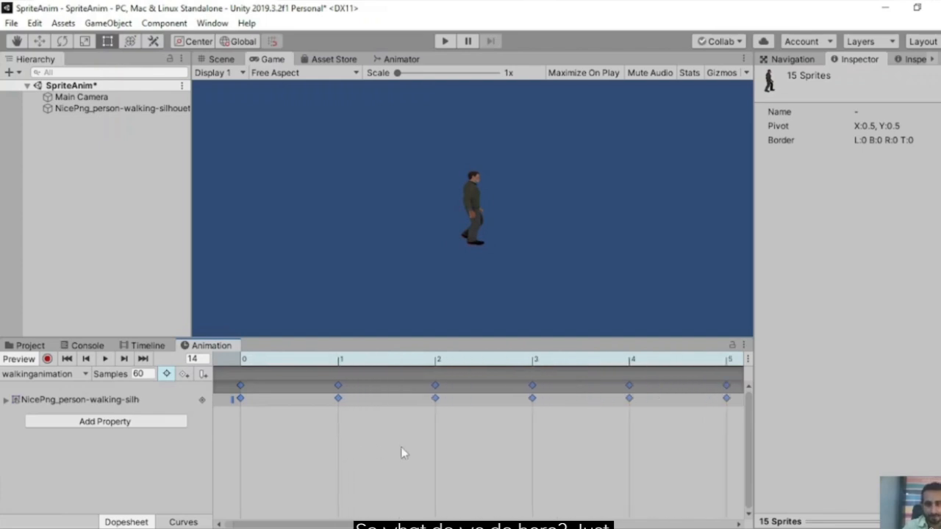
pyautogui.scroll(-4, 400, 453)
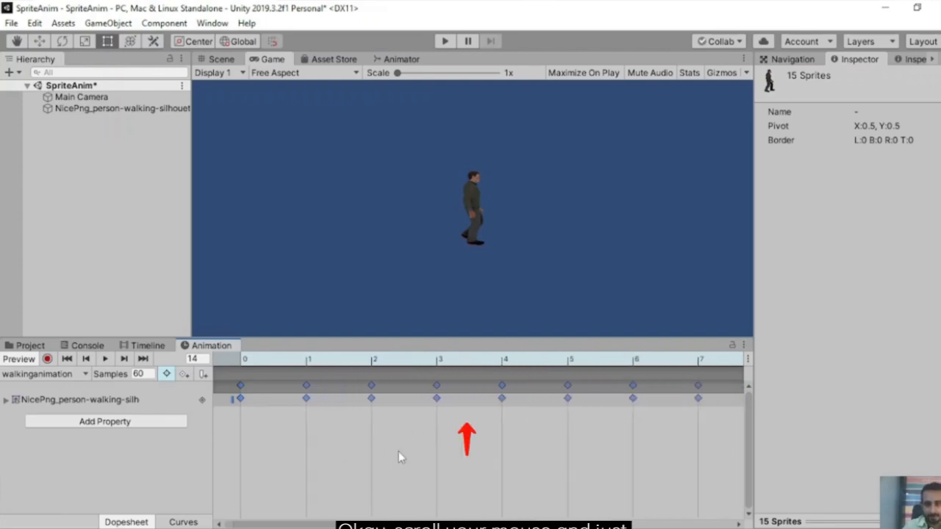
pyautogui.scroll(-5, 397, 456)
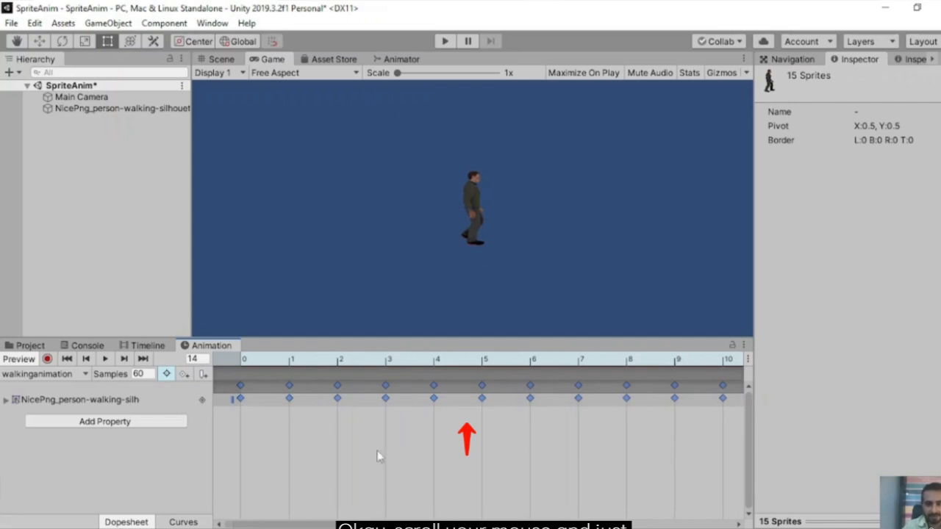
pyautogui.scroll(-5, 415, 453)
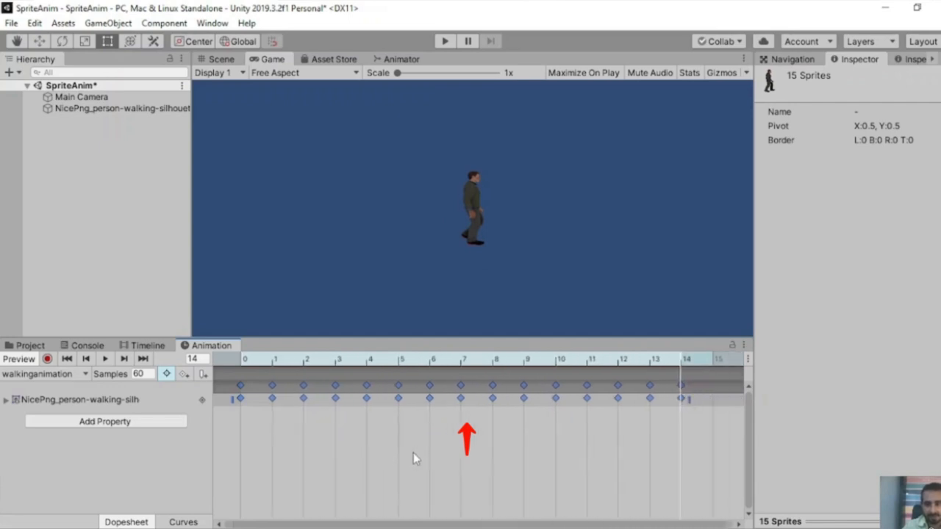
pyautogui.scroll(-6, 412, 453)
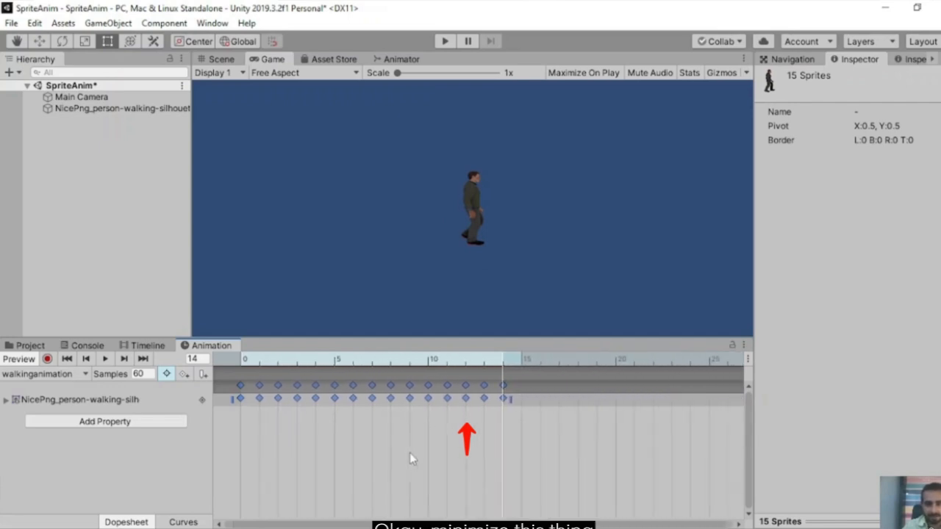
pyautogui.scroll(-6, 409, 453)
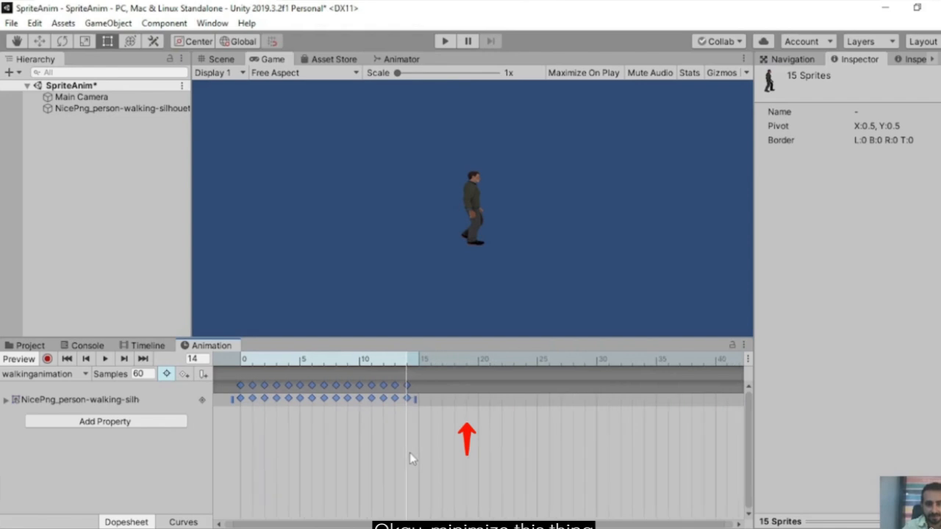
pyautogui.scroll(-6, 408, 453)
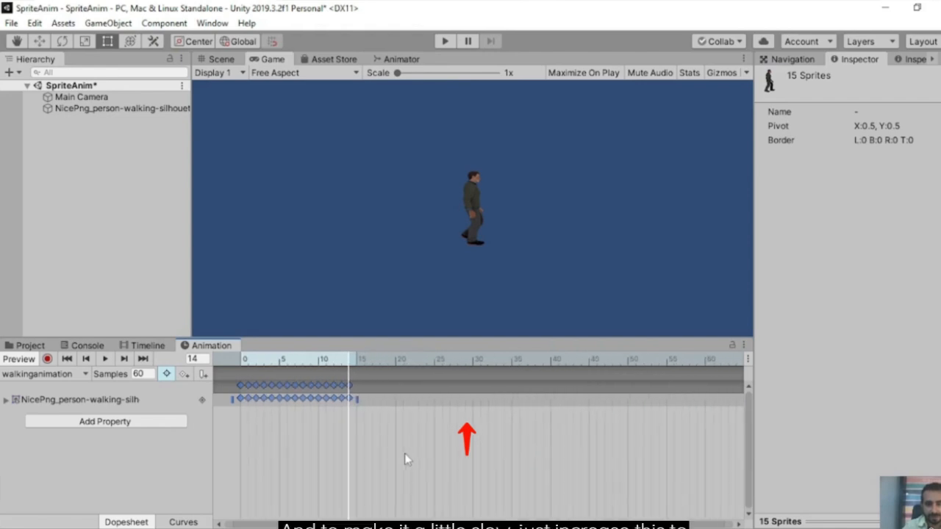
pyautogui.moveTo(358, 400); pyautogui.dragTo(625, 400)
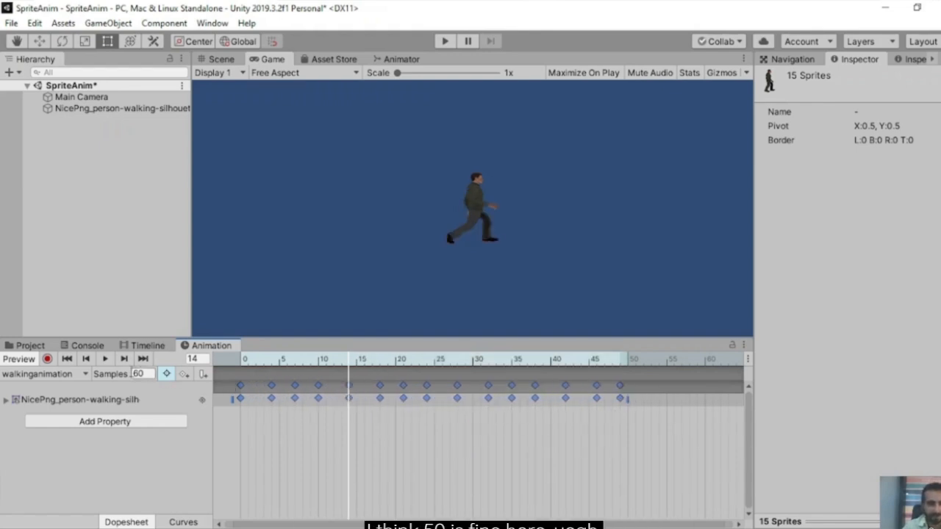
pyautogui.click(104, 360)
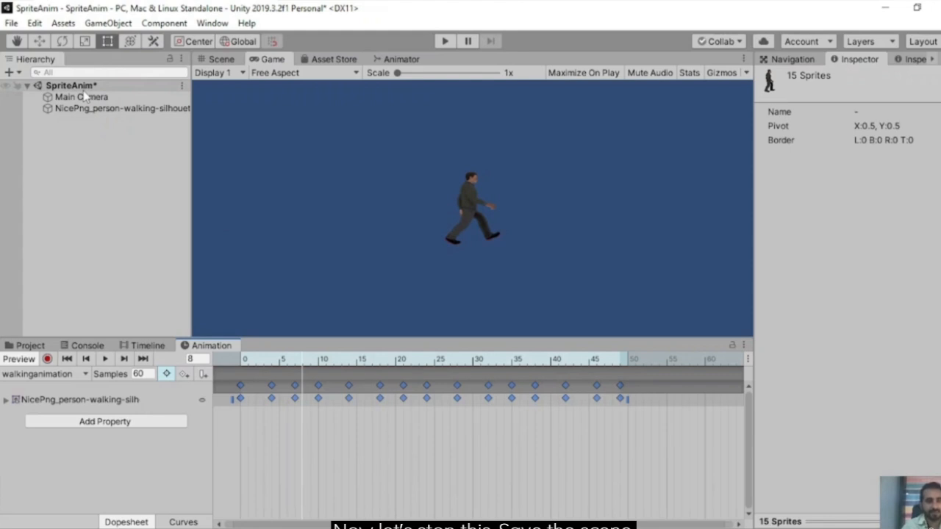
# Save the SpriteAnim scene and run it in play mode.
pyautogui.hotkey('ctrl', 's')
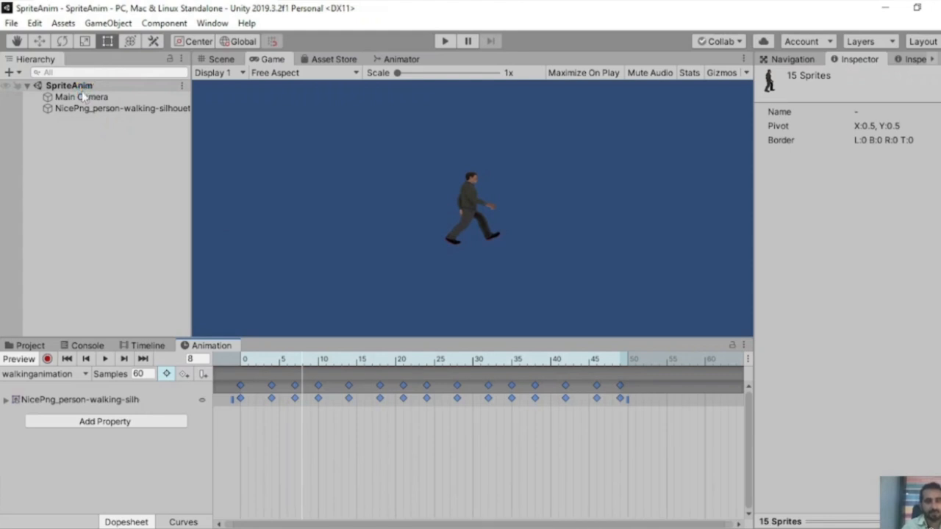
pyautogui.click(443, 42)
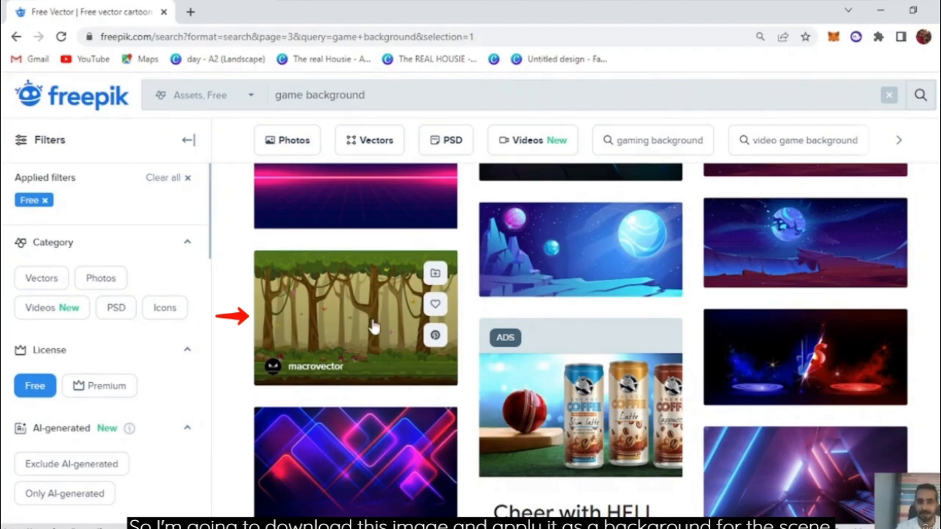
# Open the forest game background on Freepik and import its image 41524.jpg from the AnimationImages folder into Unity's Spritesheet folder.
pyautogui.click(375, 331)
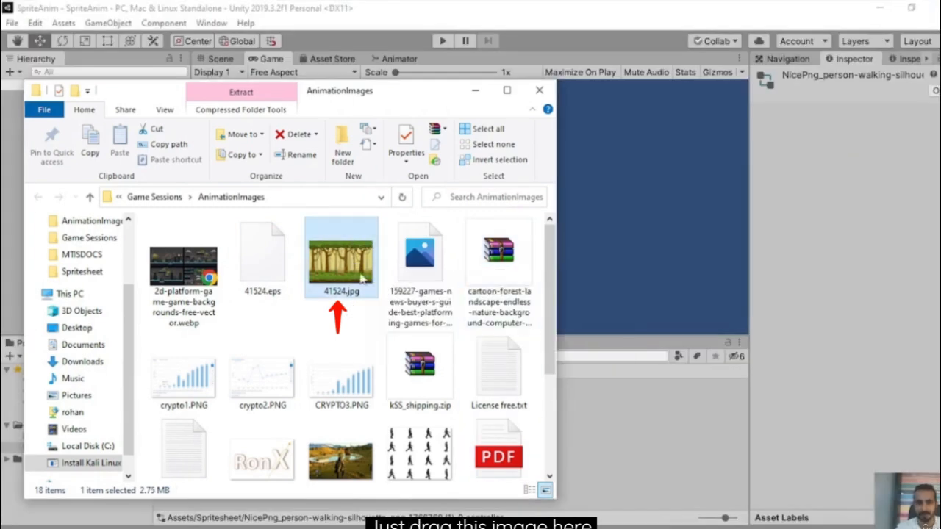
pyautogui.moveTo(363, 279); pyautogui.dragTo(650, 436)
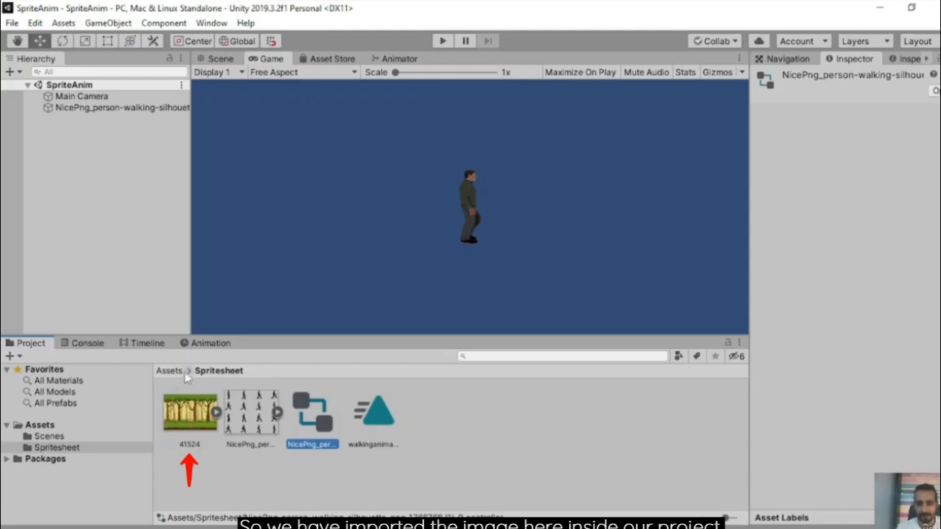
# Create an empty game object in the SpriteAnim scene.
pyautogui.click(70, 86)
pyautogui.rightClick(92, 87)
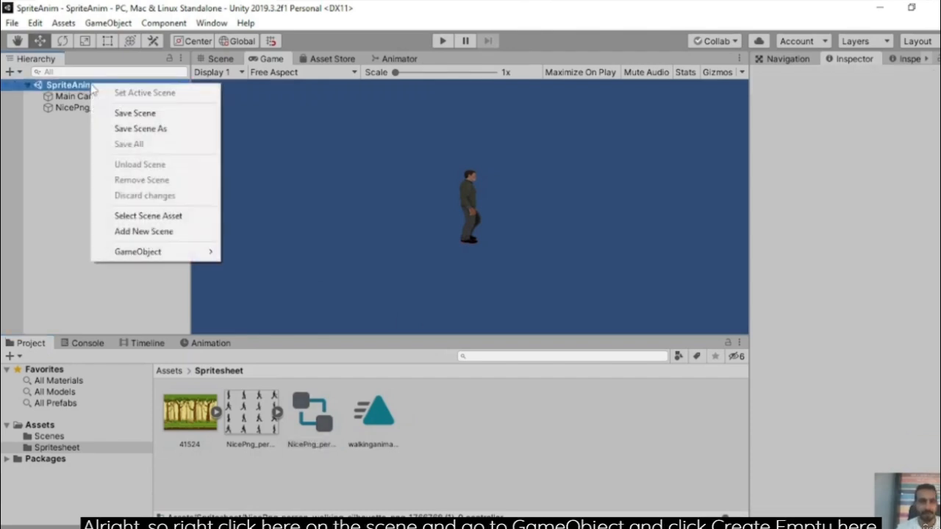
pyautogui.moveTo(179, 257)
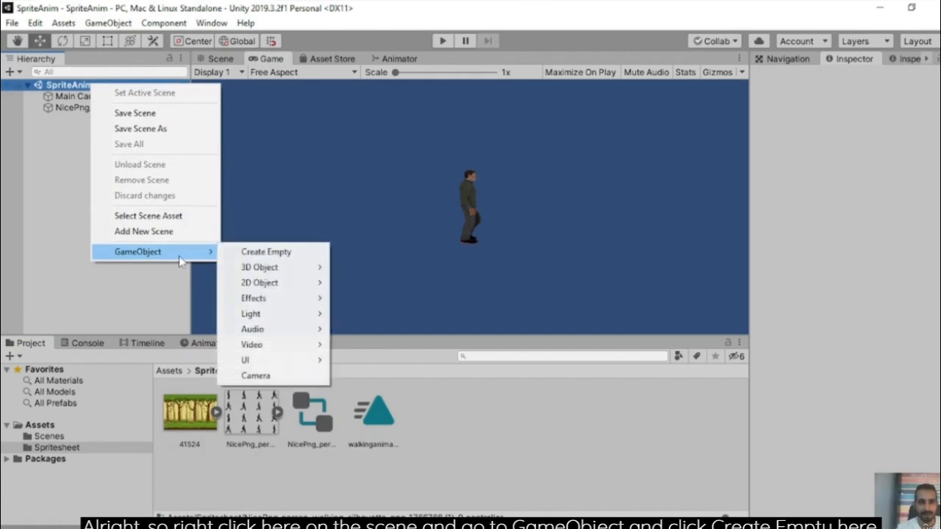
pyautogui.click(261, 251)
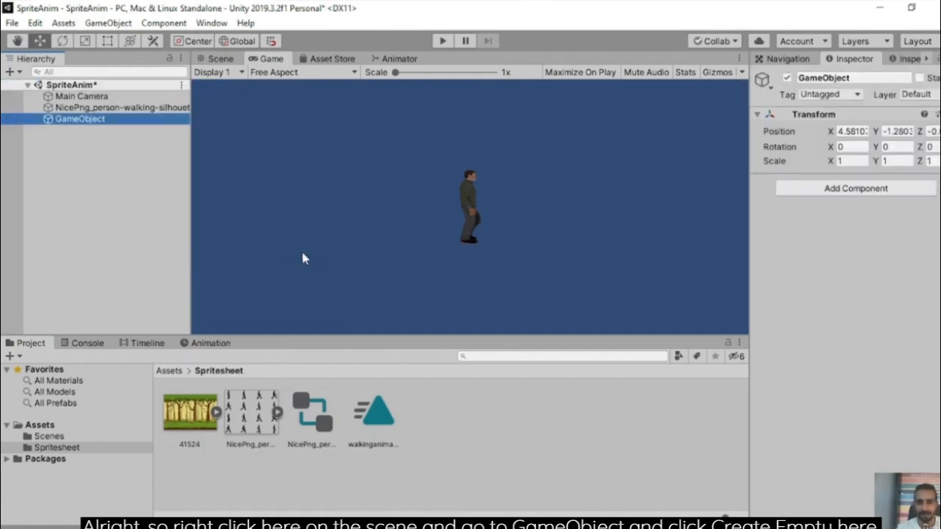
# Rename the empty game object to Background and add the 41524 forest image to it as a child.
pyautogui.click(867, 80)
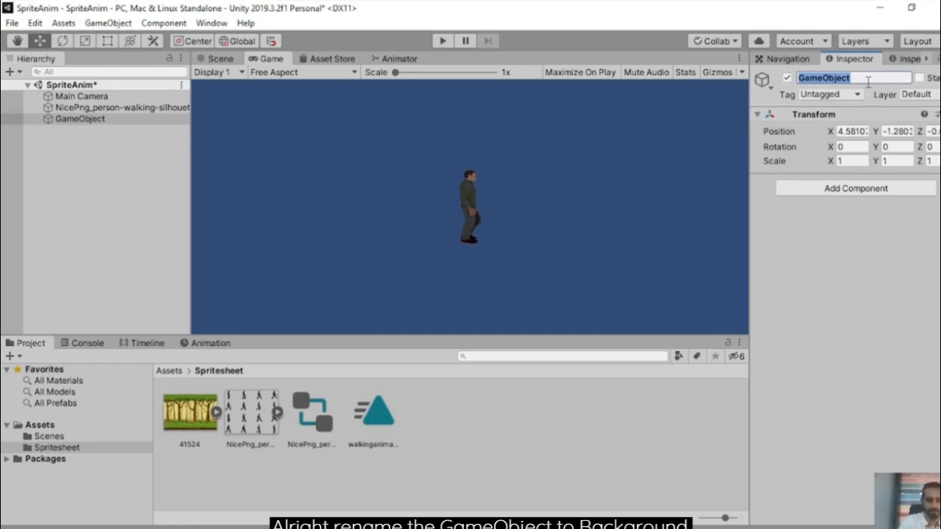
pyautogui.write('Background')
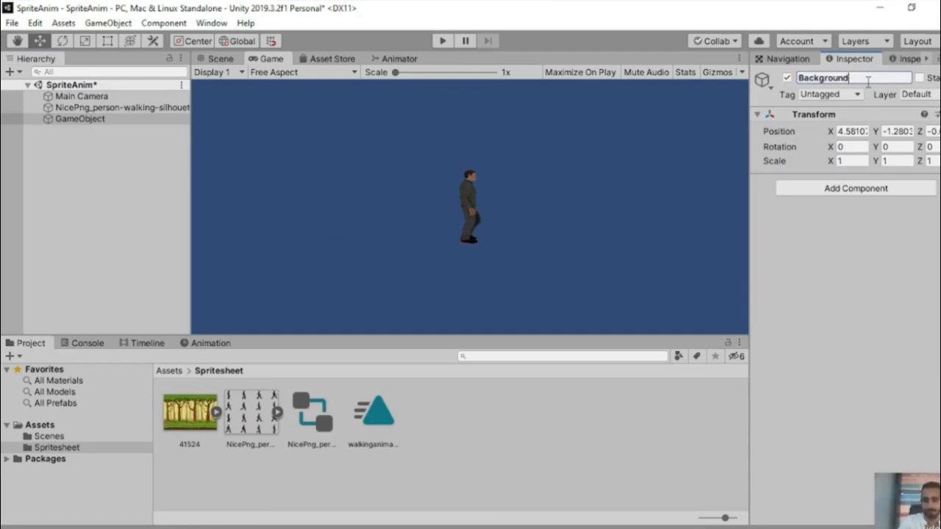
pyautogui.press('Return')
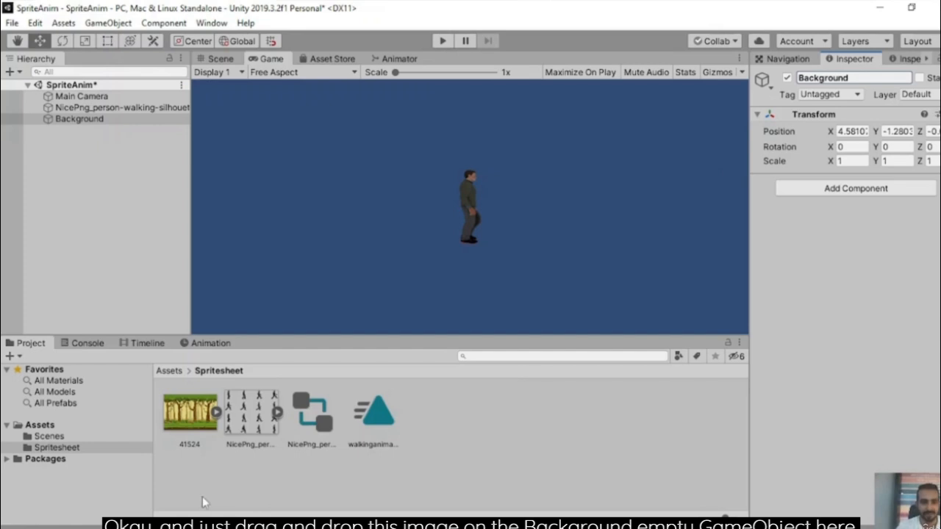
pyautogui.moveTo(195, 425); pyautogui.dragTo(100, 121)
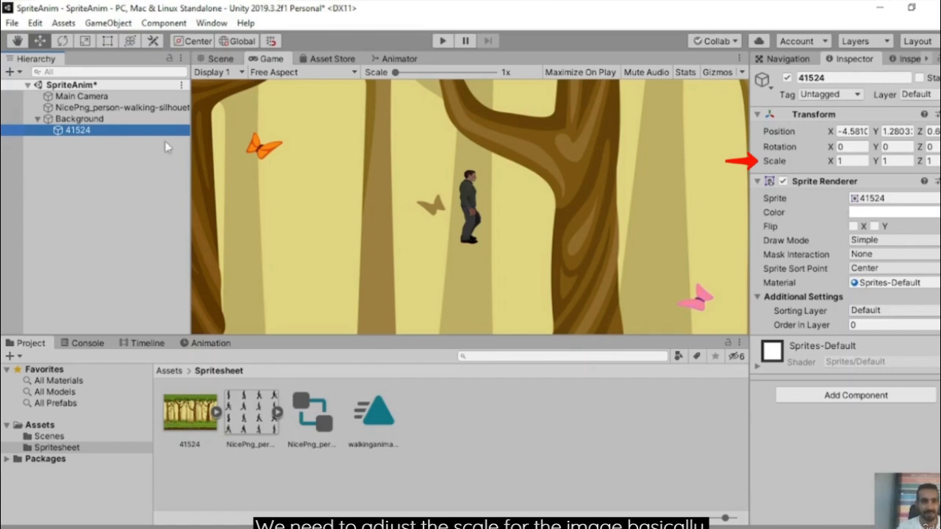
# Set the 41524 image's scale to 0.3 on the X, Y and Z axes.
pyautogui.click(850, 161)
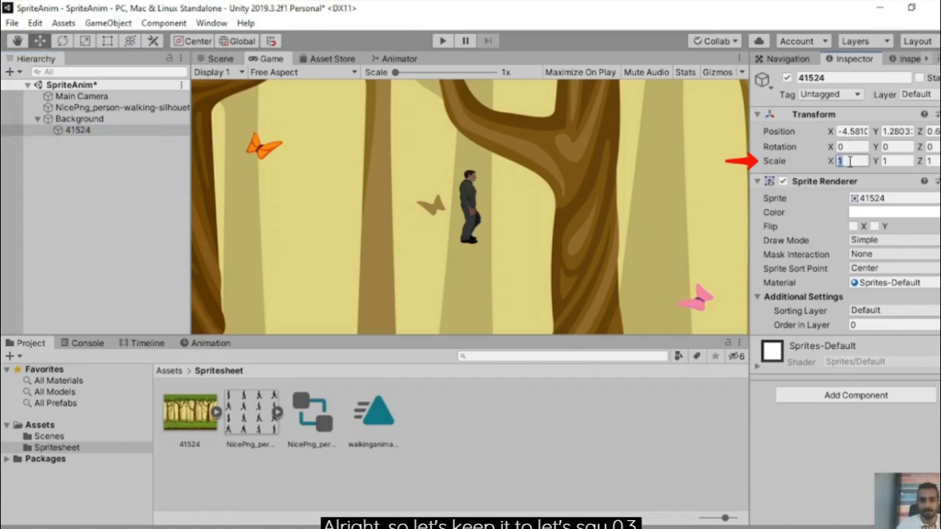
pyautogui.write('0.3')
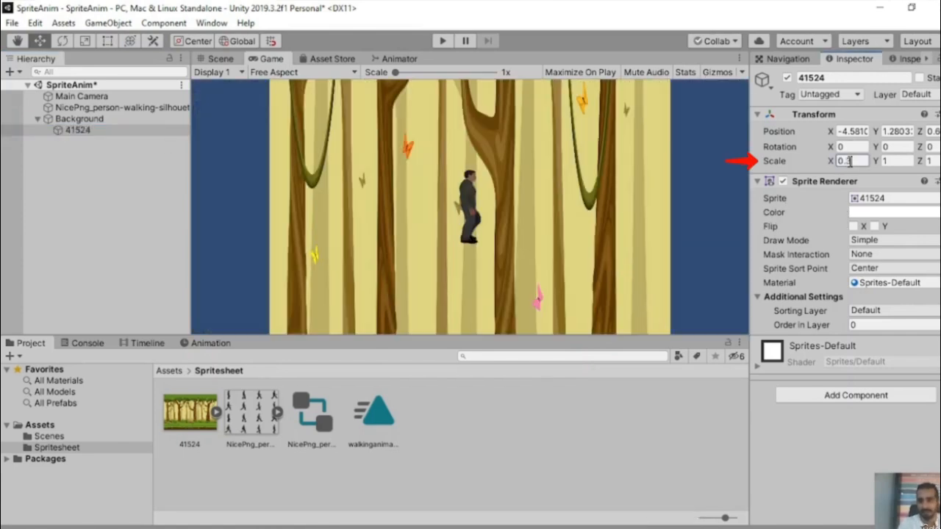
pyautogui.click(896, 161)
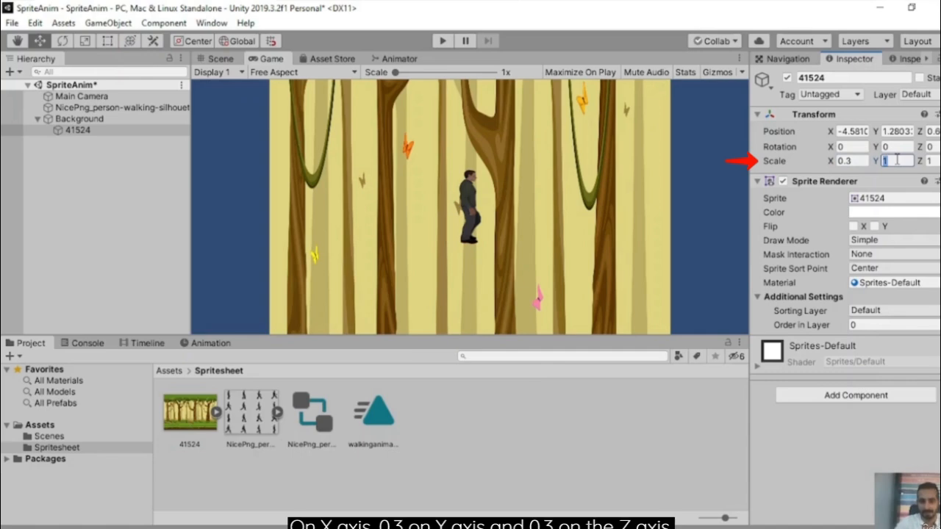
pyautogui.write('0.3')
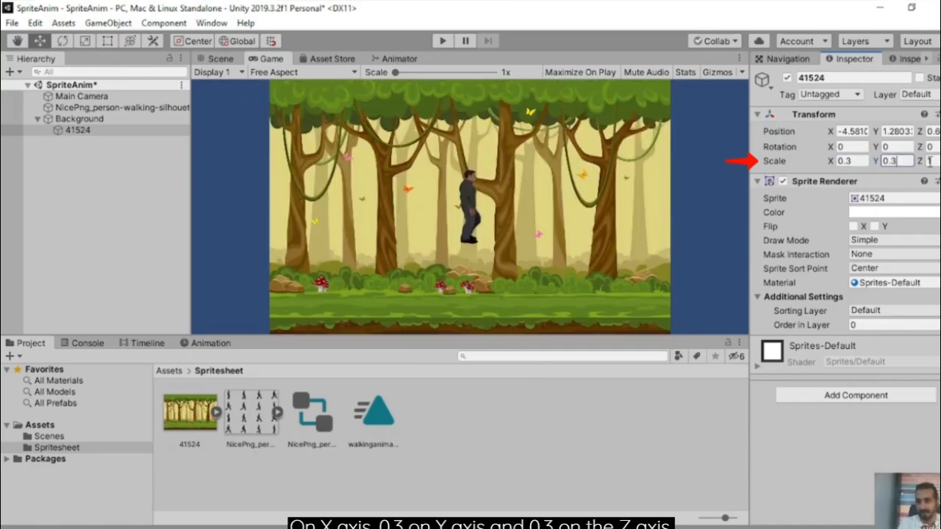
pyautogui.click(930, 161)
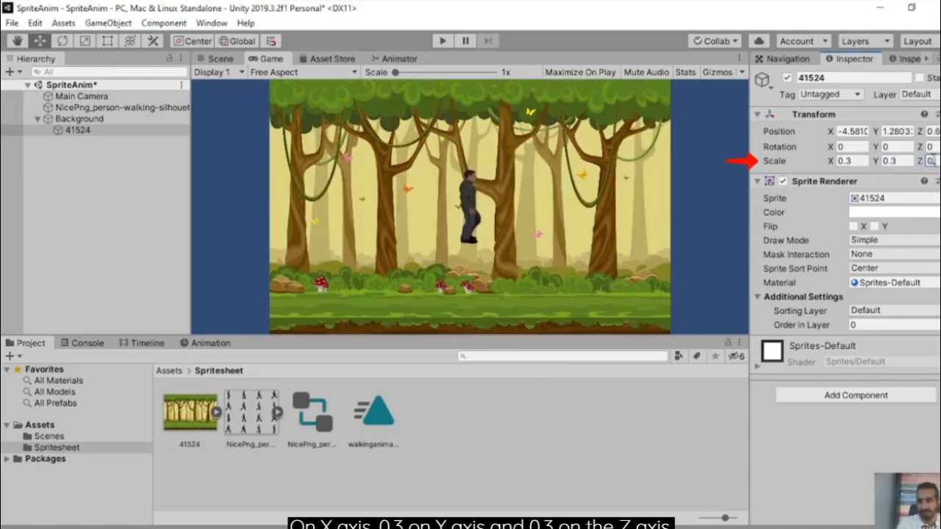
# Duplicate the 41524 image in the scene and move the copy to its right edge, at X about 11.19.
pyautogui.click(214, 57)
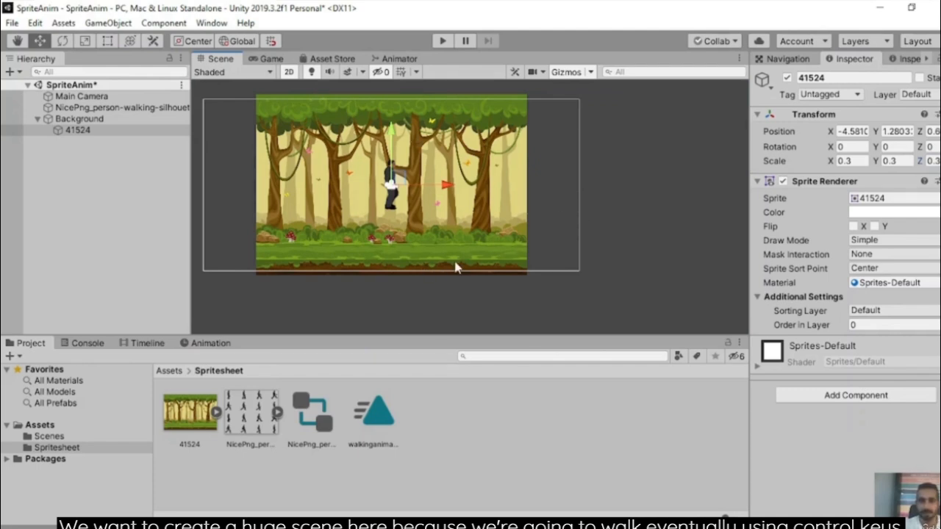
pyautogui.click(86, 132)
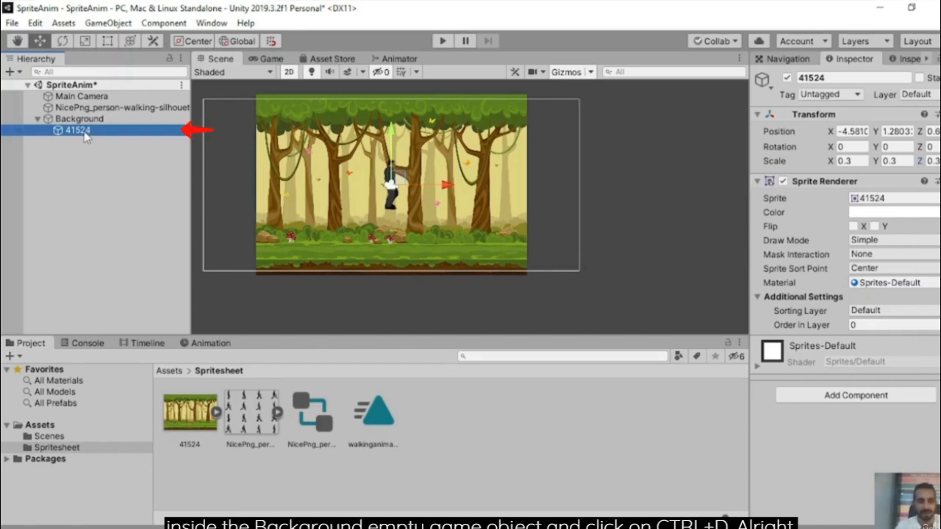
pyautogui.hotkey('ctrl', 'd')
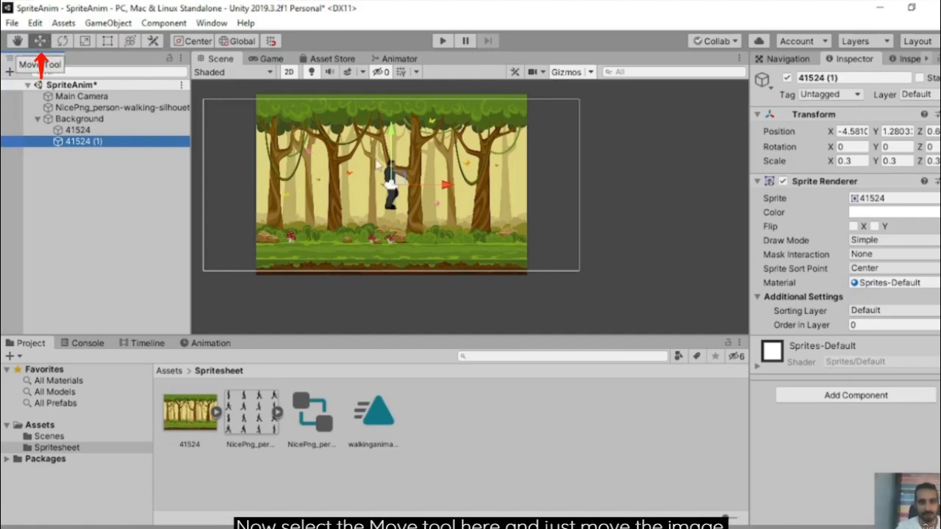
pyautogui.moveTo(450, 189); pyautogui.dragTo(719, 184)
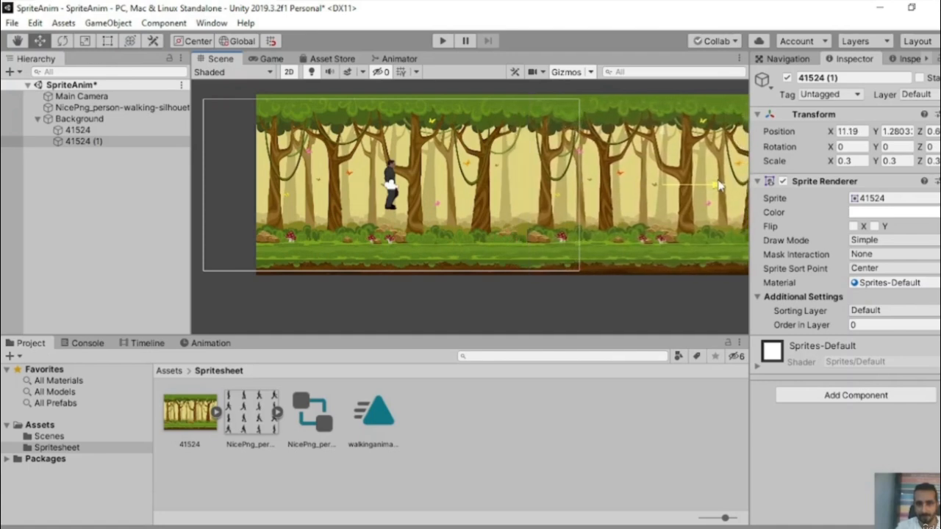
# Duplicate the original 41524 image again, move this copy to its left edge at X about -20.31, and check the game view.
pyautogui.click(81, 131)
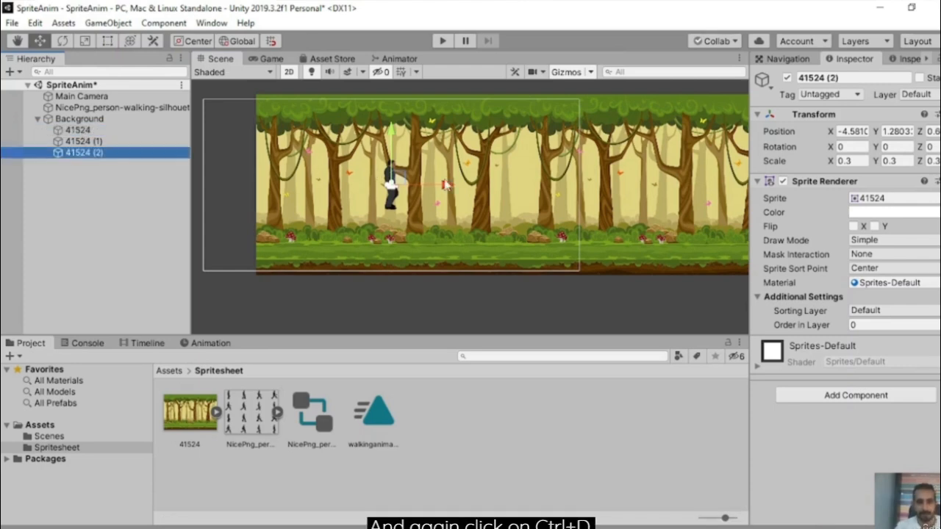
pyautogui.moveTo(447, 189); pyautogui.dragTo(182, 186)
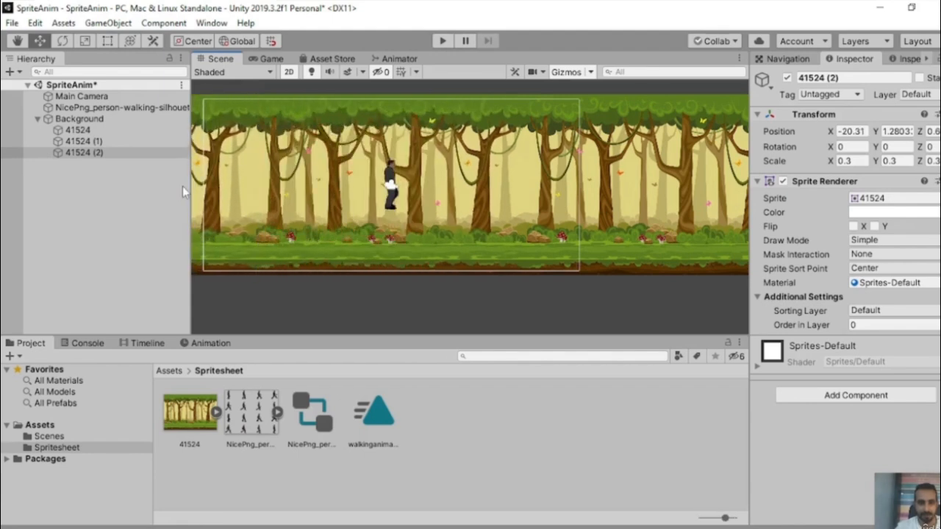
pyautogui.click(267, 58)
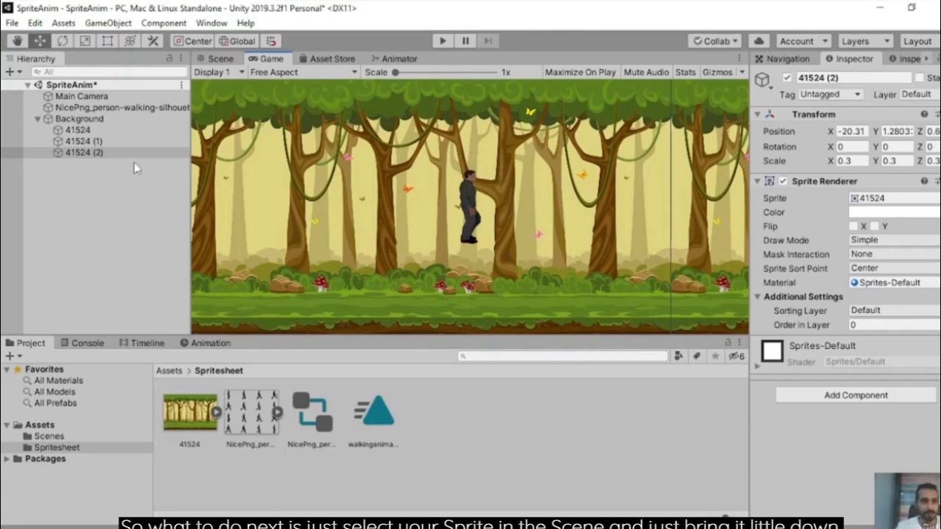
# Lower the walking person sprite onto the forest ground at Y about -3.05 and run the scene in play mode.
pyautogui.click(91, 107)
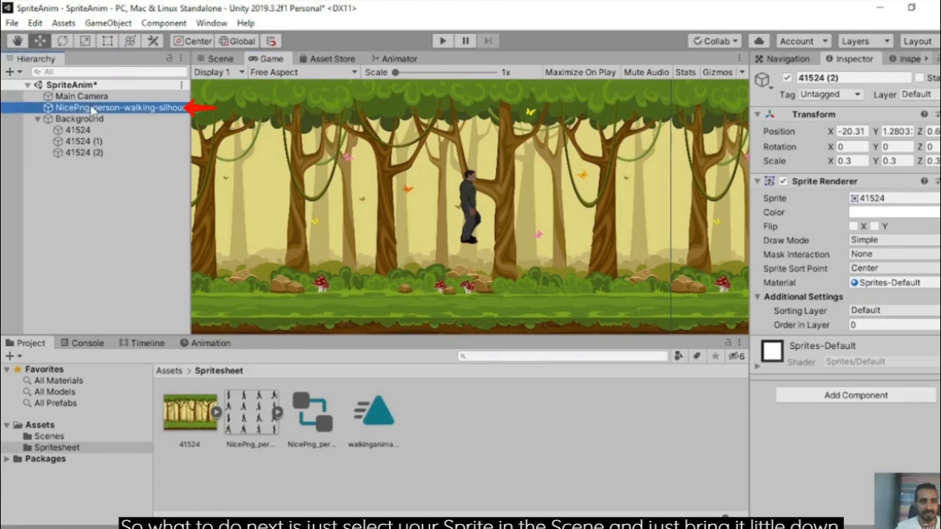
pyautogui.click(221, 58)
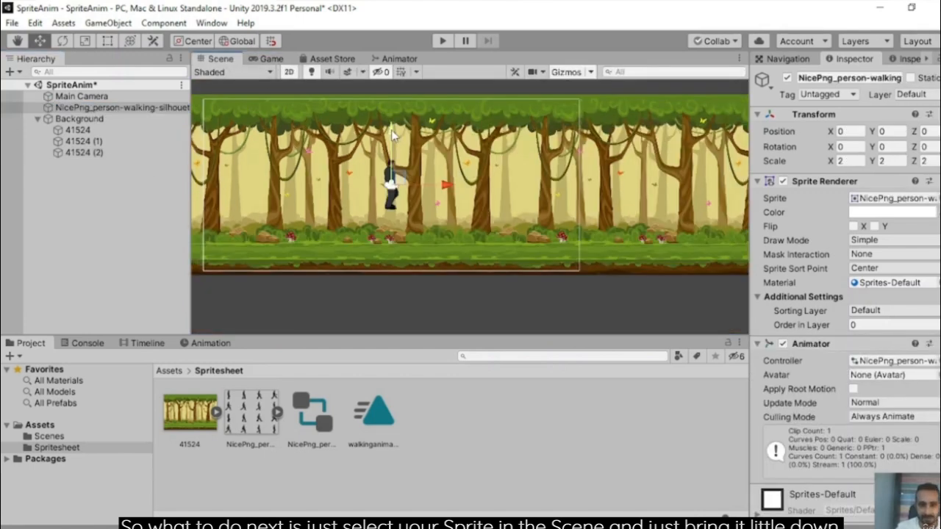
pyautogui.moveTo(392, 135); pyautogui.dragTo(391, 188)
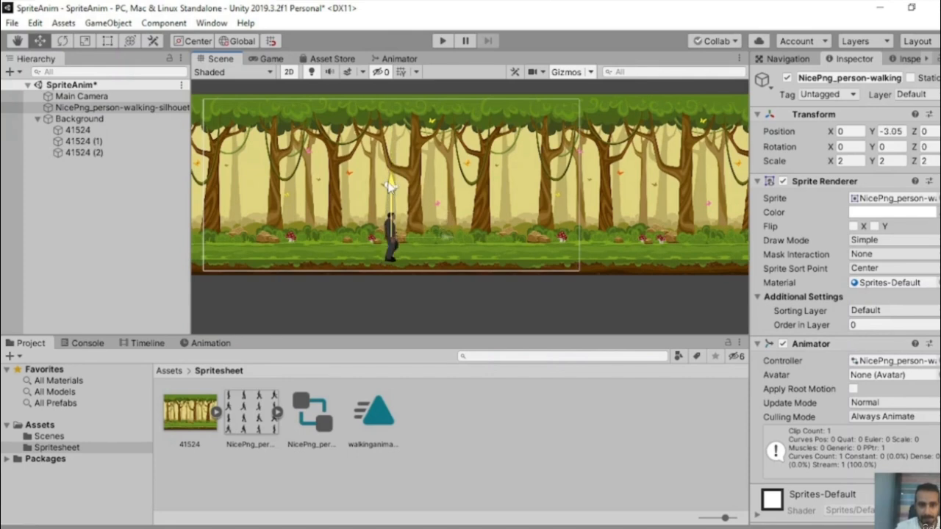
pyautogui.click(269, 60)
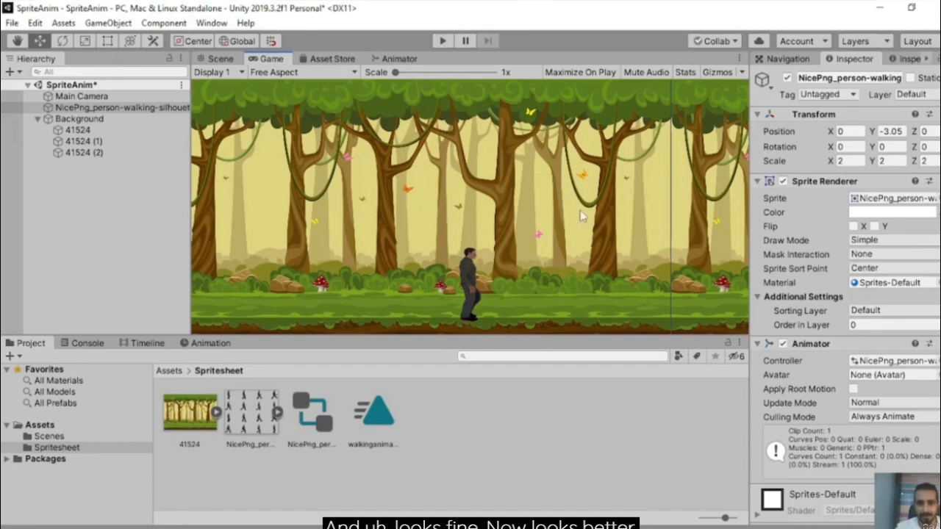
pyautogui.click(443, 41)
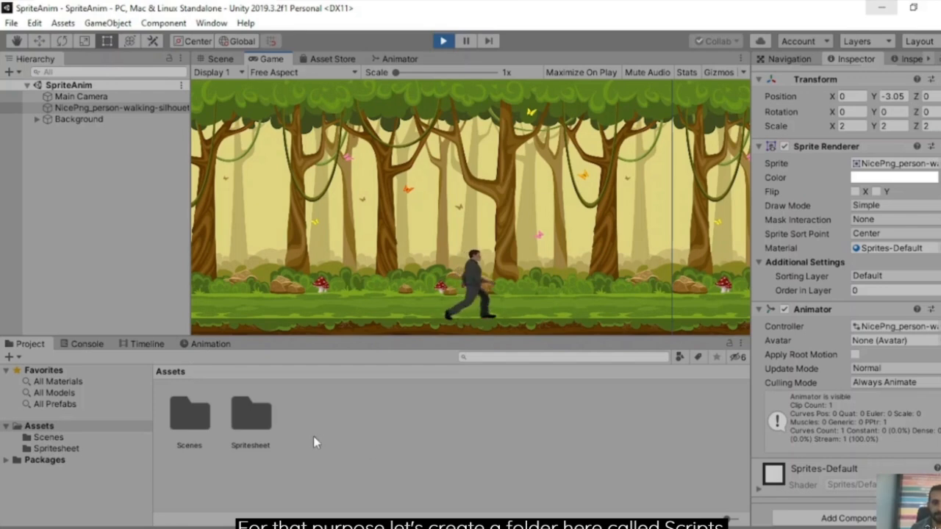
# Create a folder named Scripts in the project's Assets folder.
pyautogui.rightClick(338, 454)
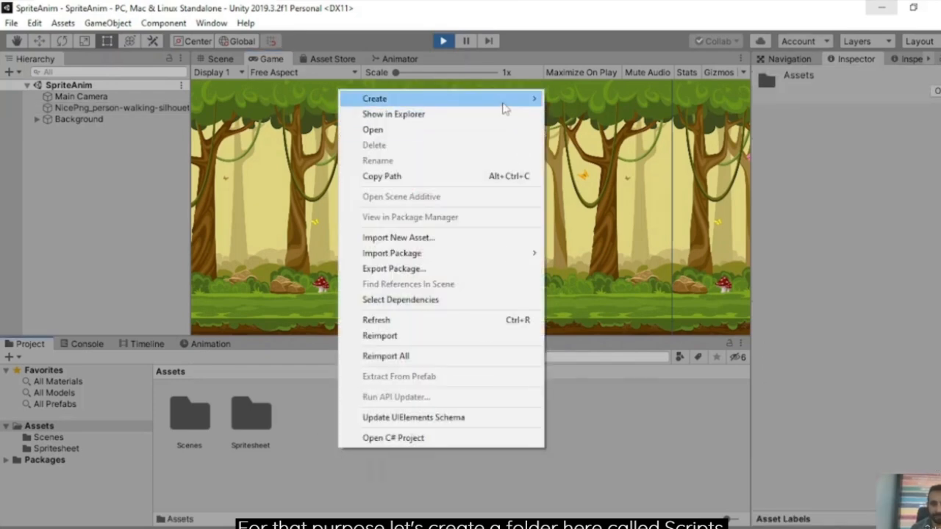
pyautogui.moveTo(504, 107)
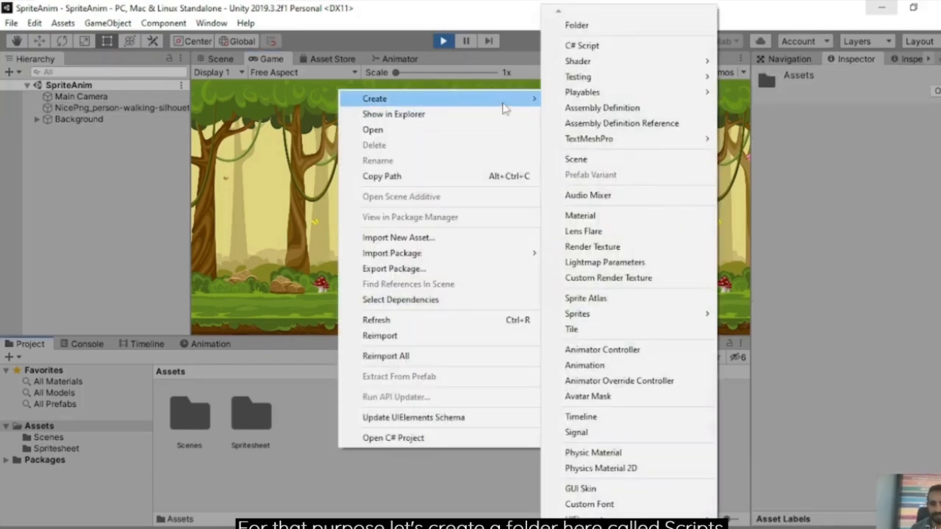
pyautogui.click(568, 25)
pyautogui.write('Sc')
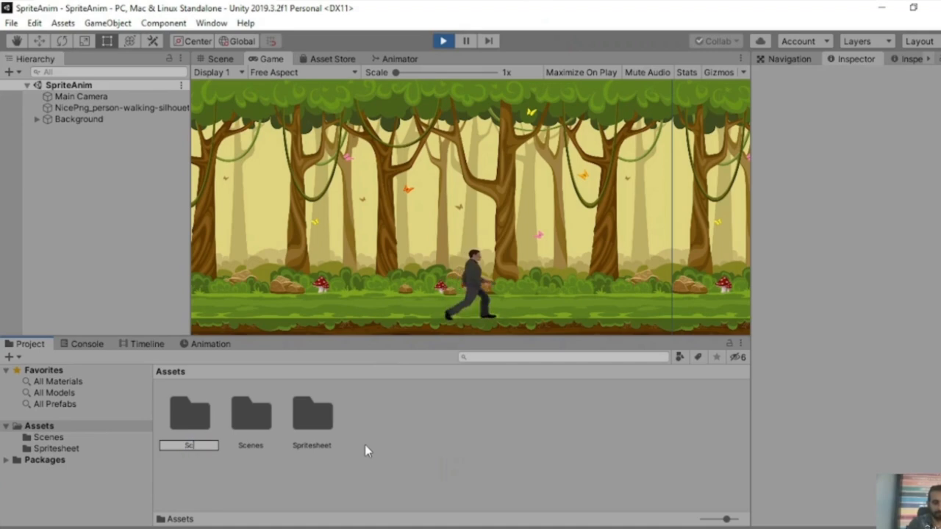
pyautogui.write('ripts')
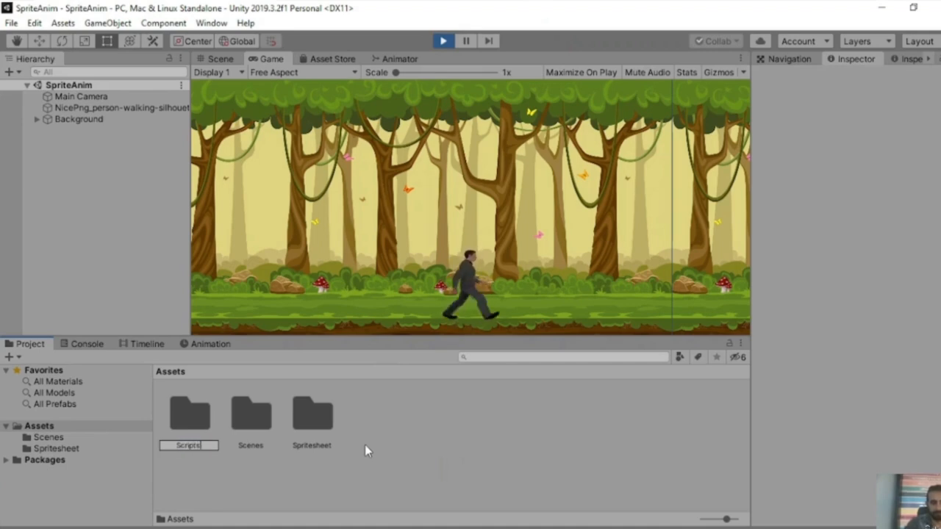
pyautogui.press('Return')
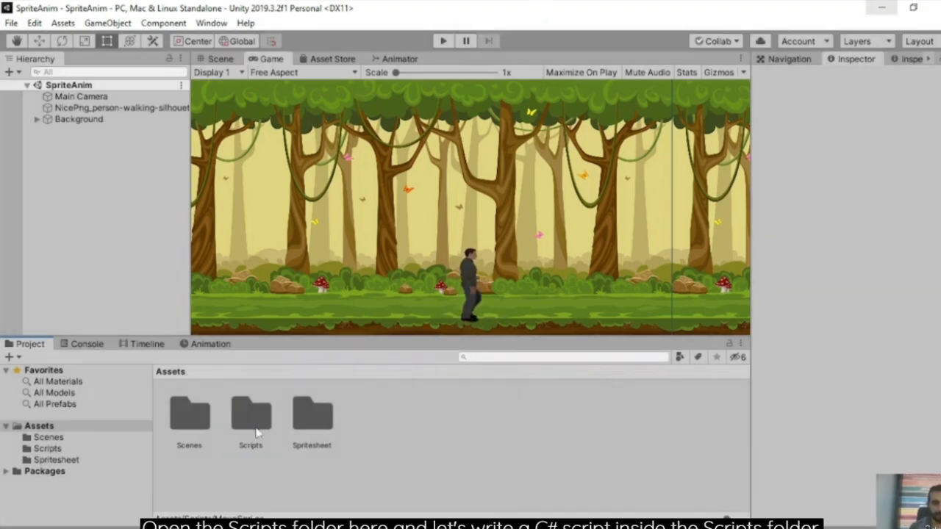
# Create a C# script named MoveSprite in the Scripts folder and open it in Visual Studio.
pyautogui.doubleClick(252, 422)
pyautogui.rightClick(215, 416)
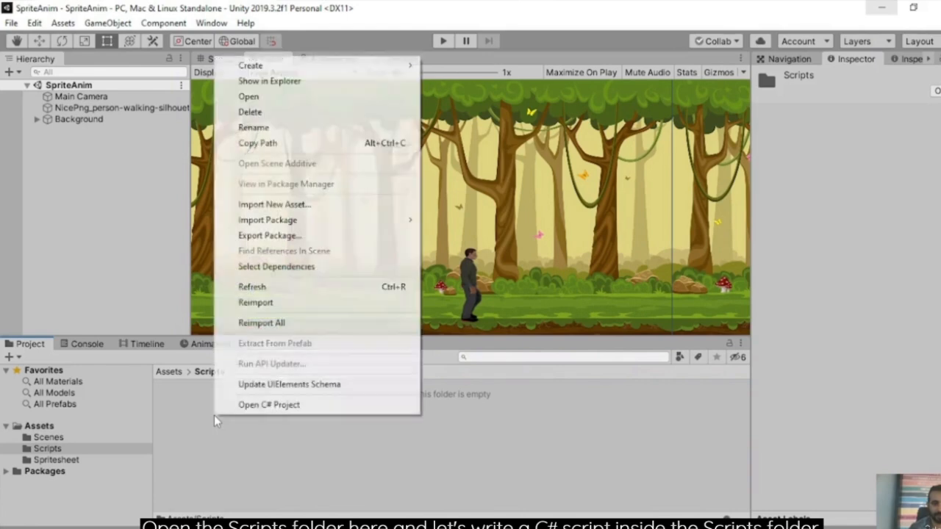
pyautogui.moveTo(341, 67)
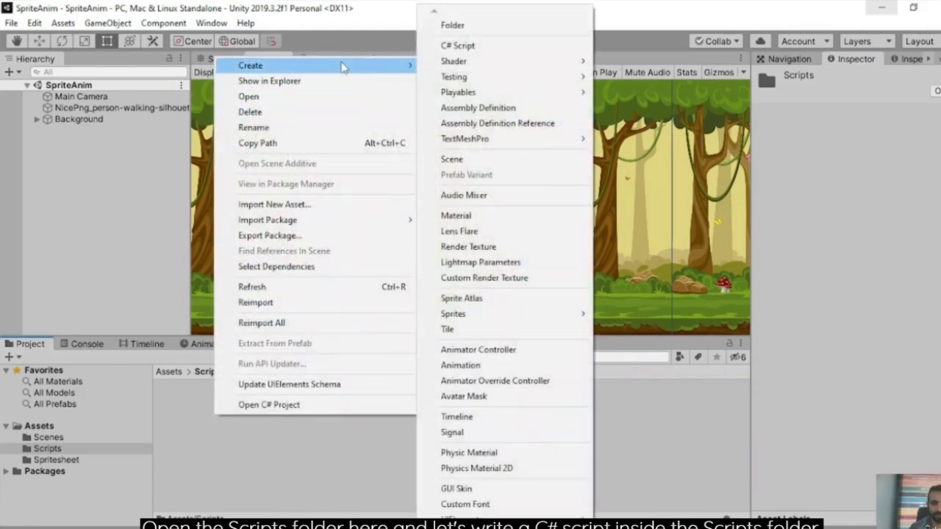
pyautogui.click(467, 46)
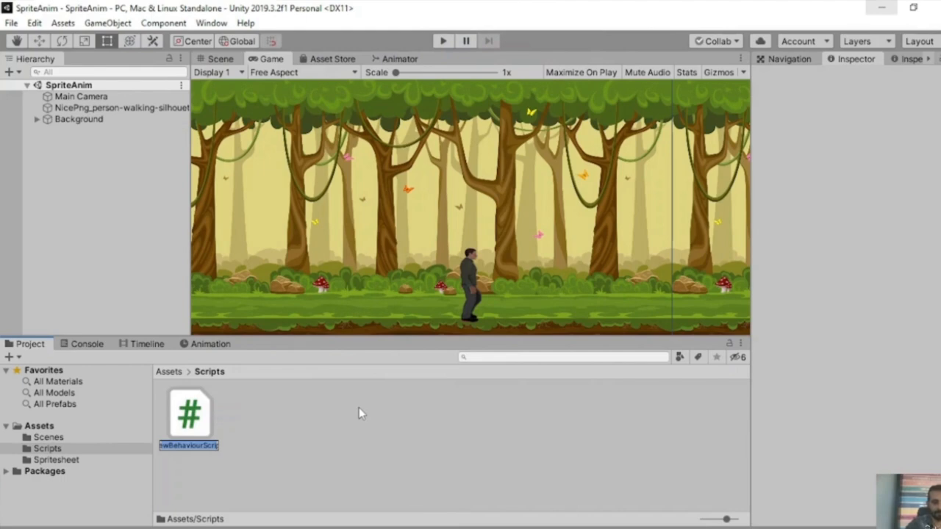
pyautogui.write('MoveS')
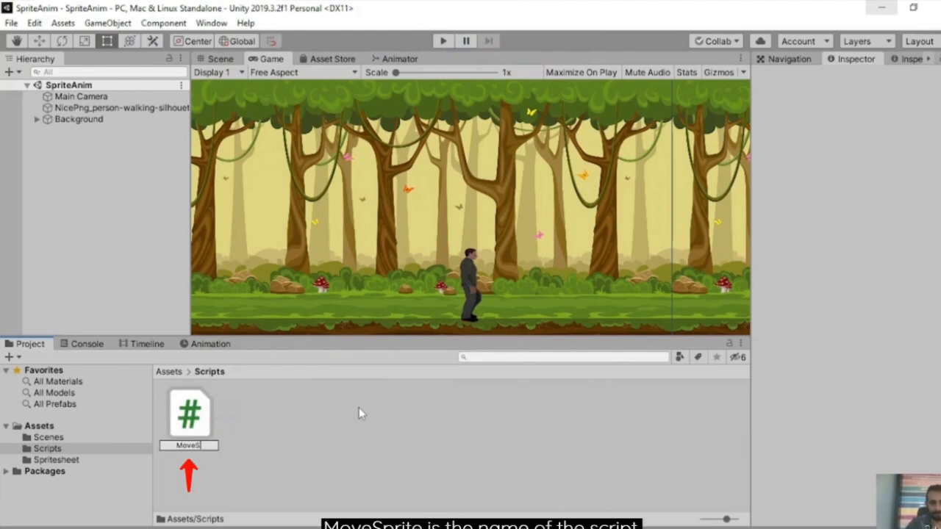
pyautogui.write('prite')
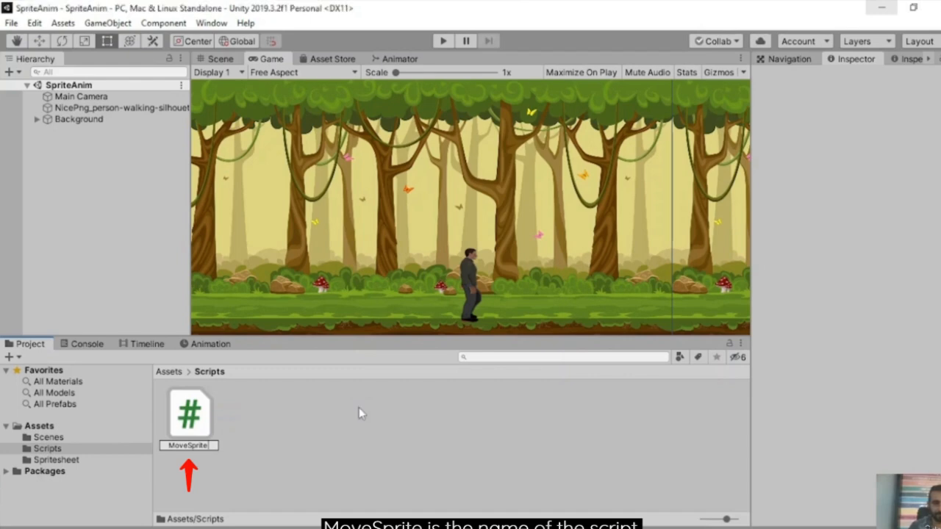
pyautogui.press('Return')
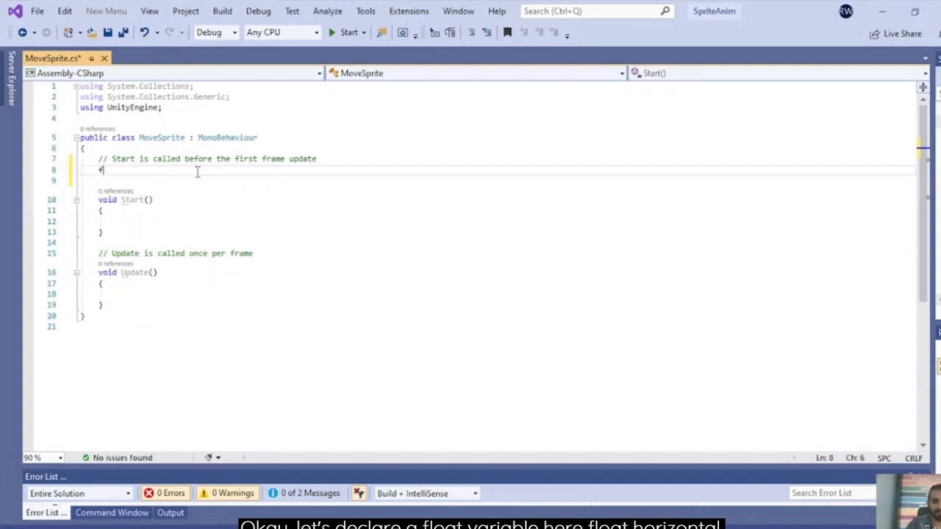
# Declare a float variable named horizontal at the beginning of the MoveSprite class.
pyautogui.write('float')
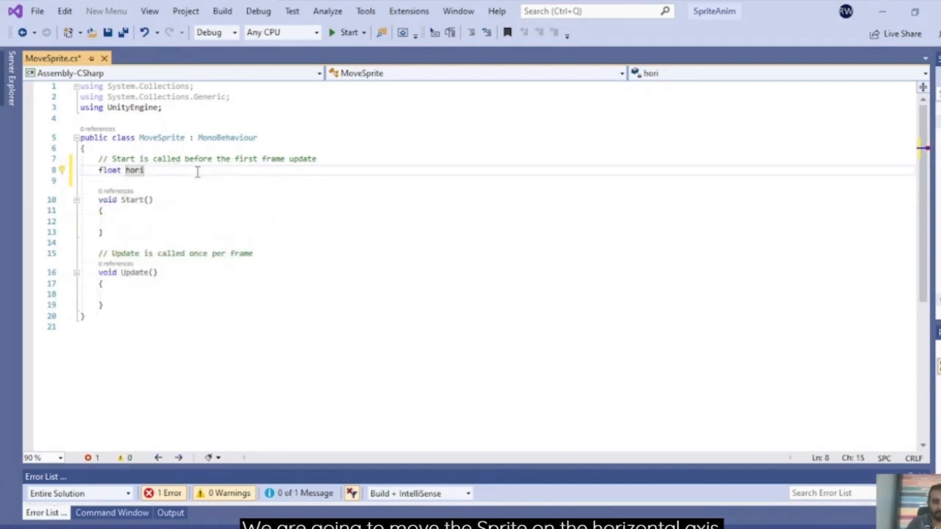
pyautogui.write(' horizontal;')
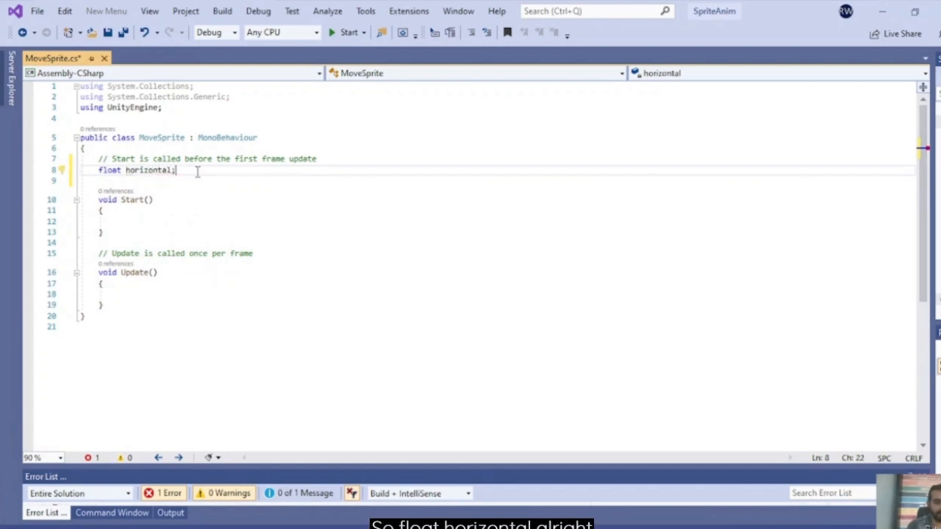
# Delete the empty Start() method from the MoveSprite class.
pyautogui.moveTo(97, 199); pyautogui.dragTo(131, 232)
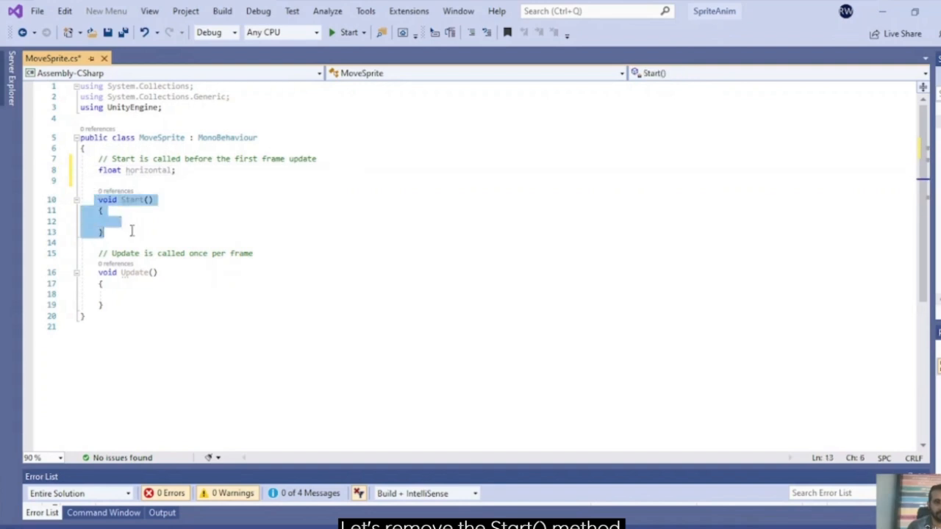
pyautogui.press('Delete')
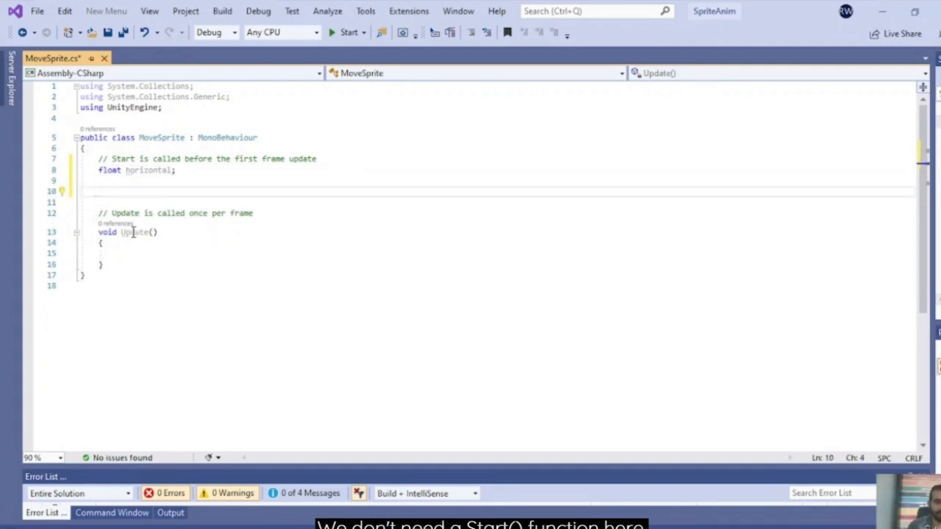
# Inside Update(), assign Input.GetAxis("Horizontal") to the horizontal variable.
pyautogui.click(128, 254)
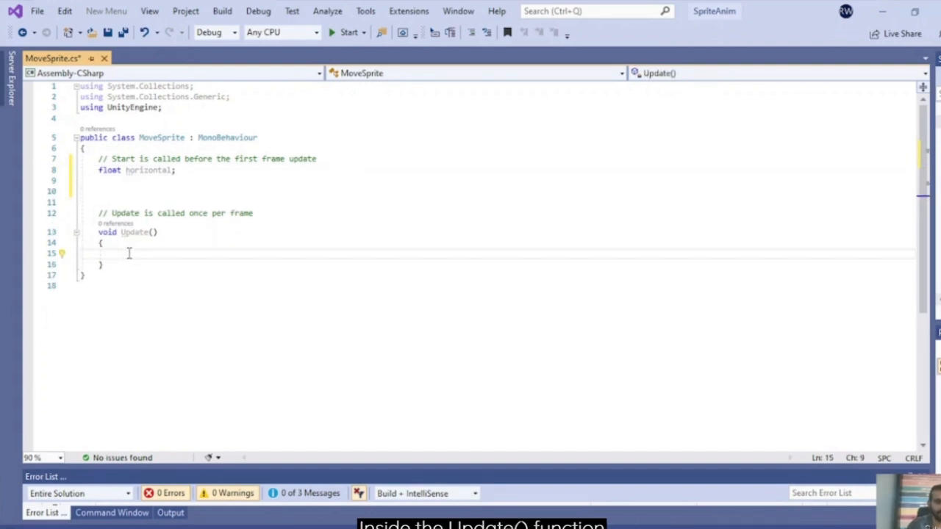
pyautogui.write('hori')
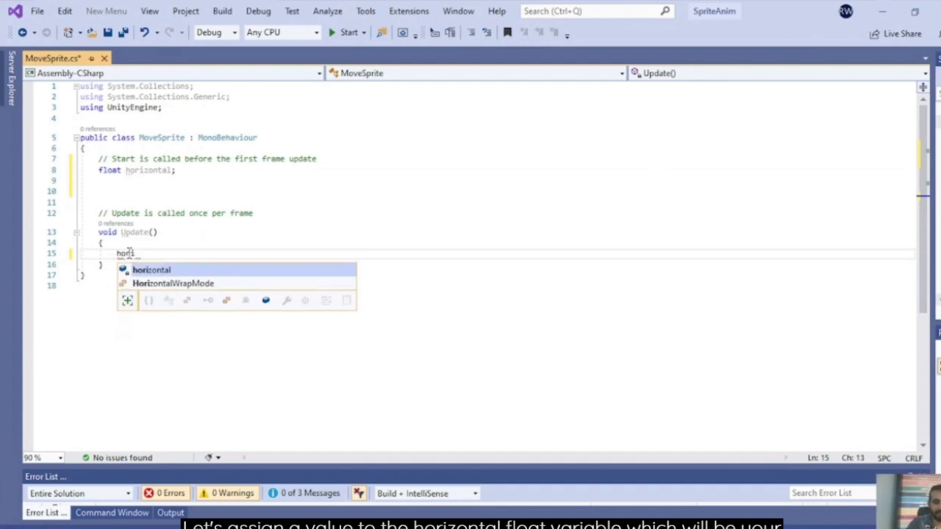
pyautogui.press('Tab')
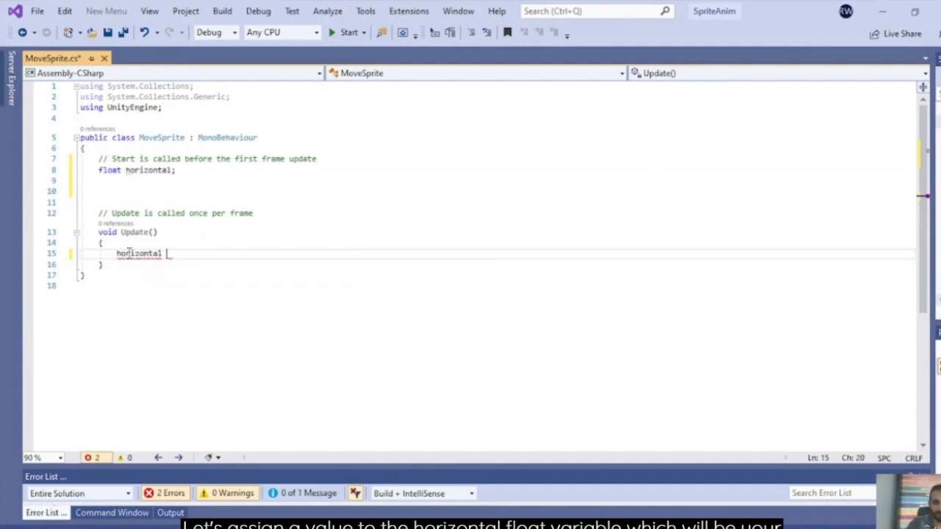
pyautogui.write('=')
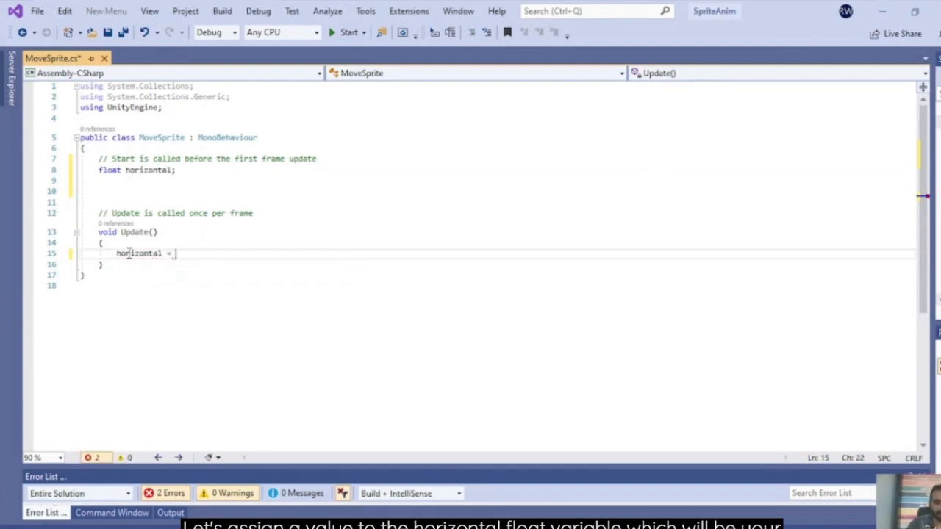
pyautogui.write(' Input')
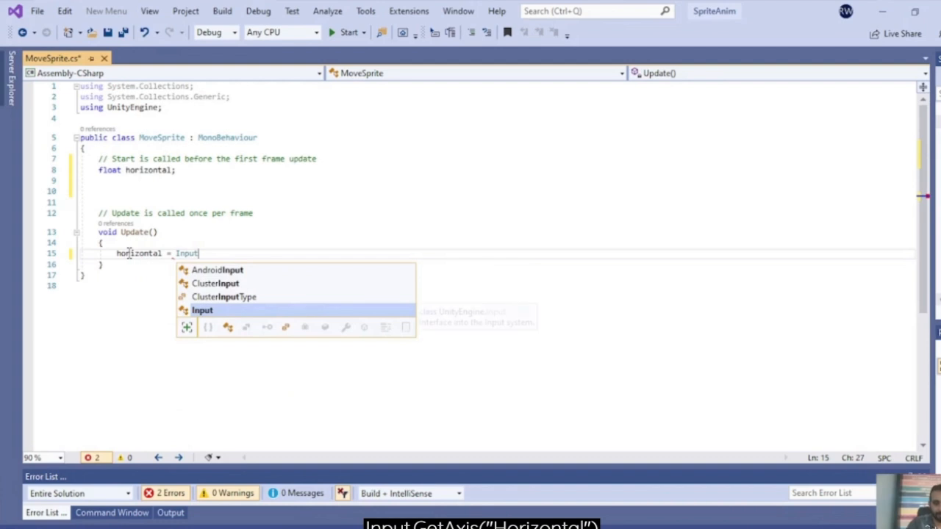
pyautogui.write('.Get')
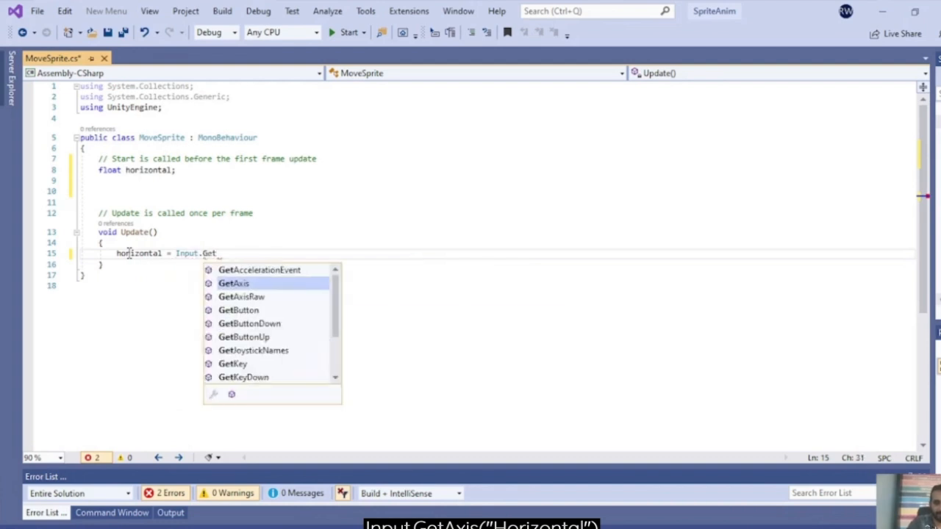
pyautogui.press('Tab')
pyautogui.write('("')
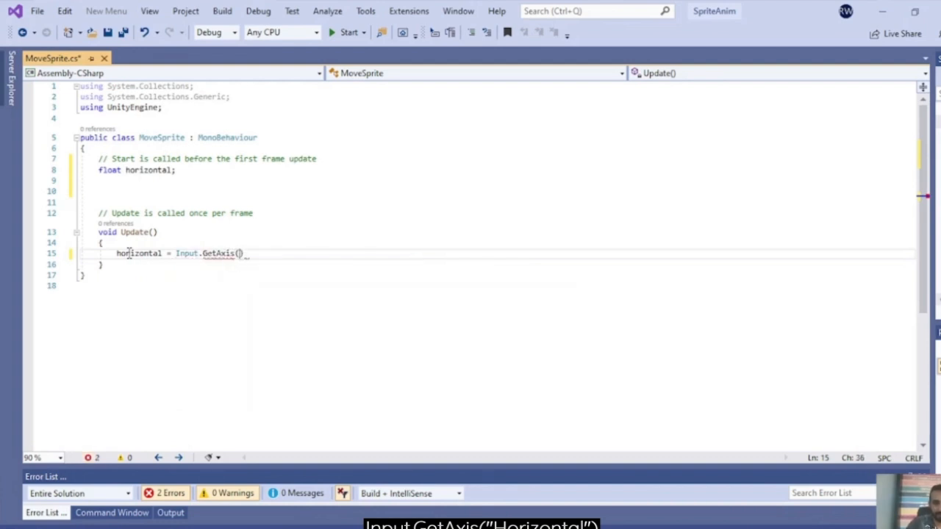
pyautogui.write('Horizo')
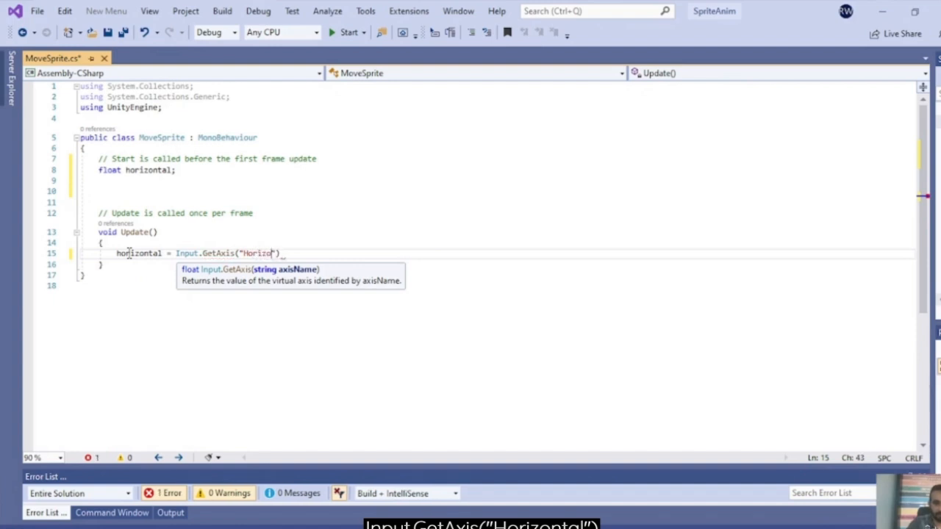
pyautogui.write('ntal')
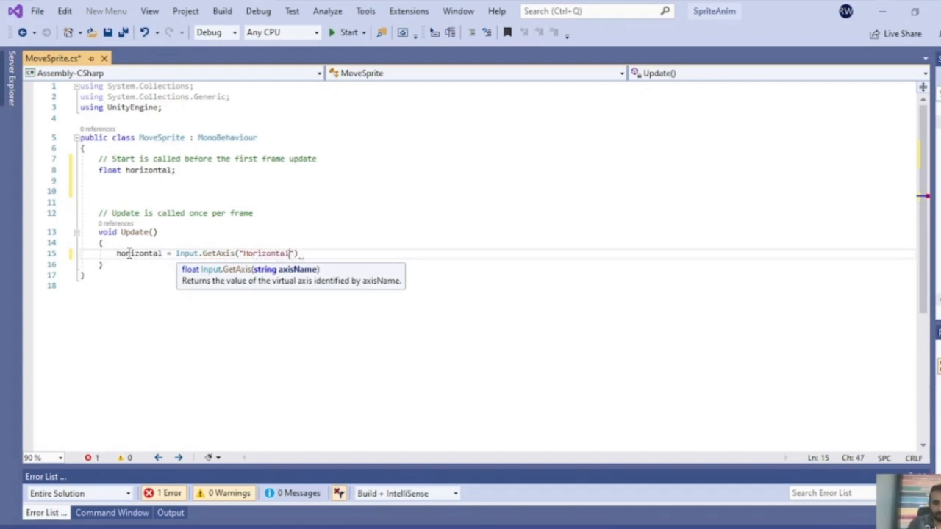
pyautogui.write('");')
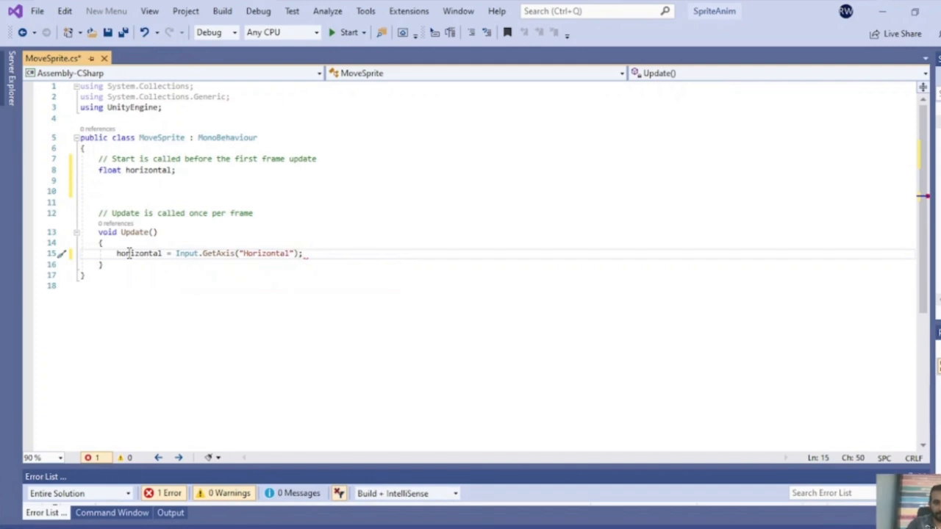
# Below the axis assignment in Update(), add an if block with the condition horizontal > 0, leaving one blank line between them.
pyautogui.press('Return')
pyautogui.press('Return')
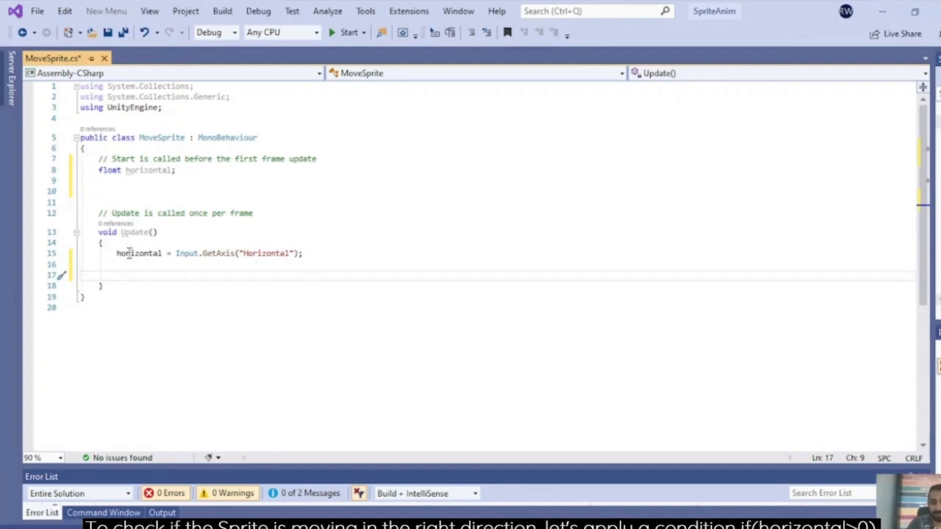
pyautogui.write('if(')
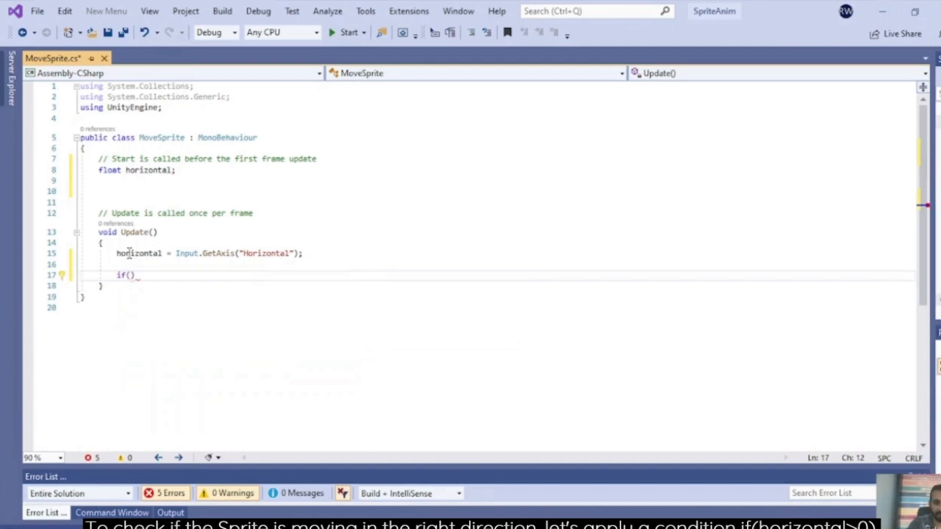
pyautogui.write('hori')
pyautogui.press('Tab')
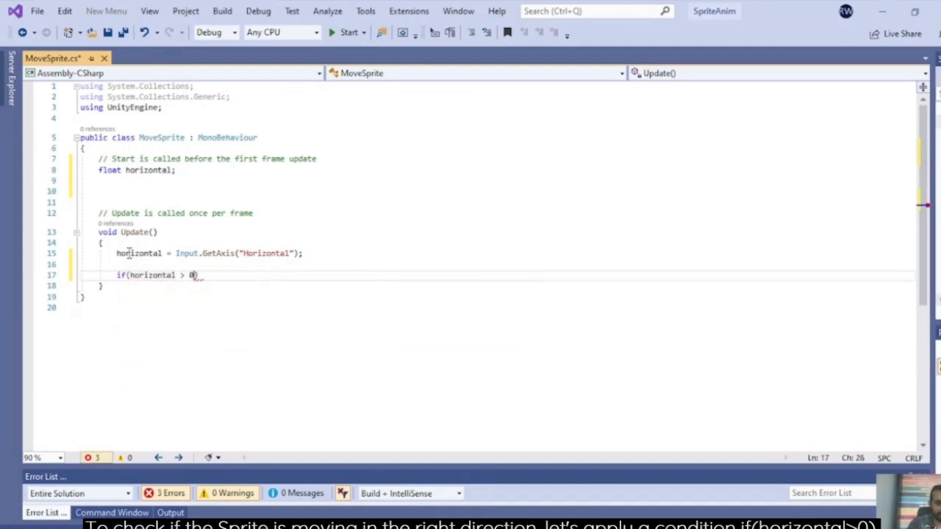
pyautogui.write(')')
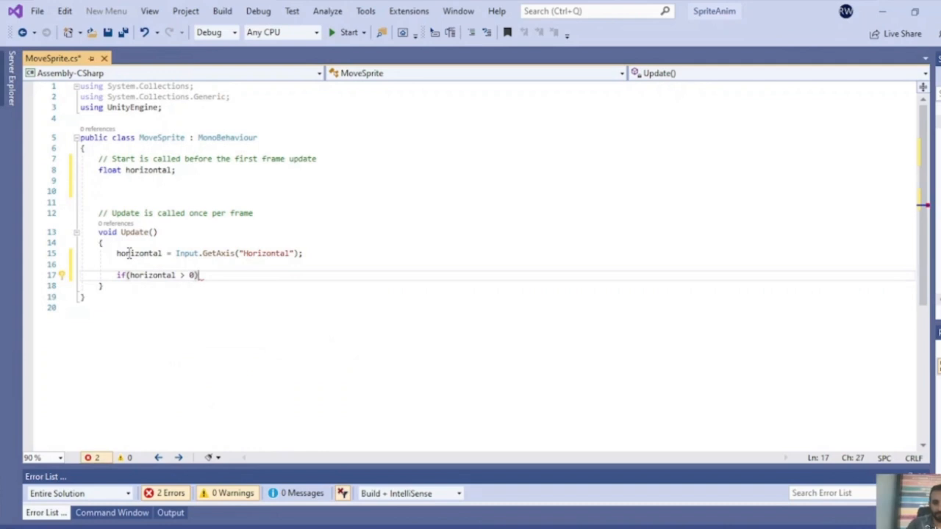
pyautogui.write('{')
pyautogui.press('Return')
pyautogui.press('Return')
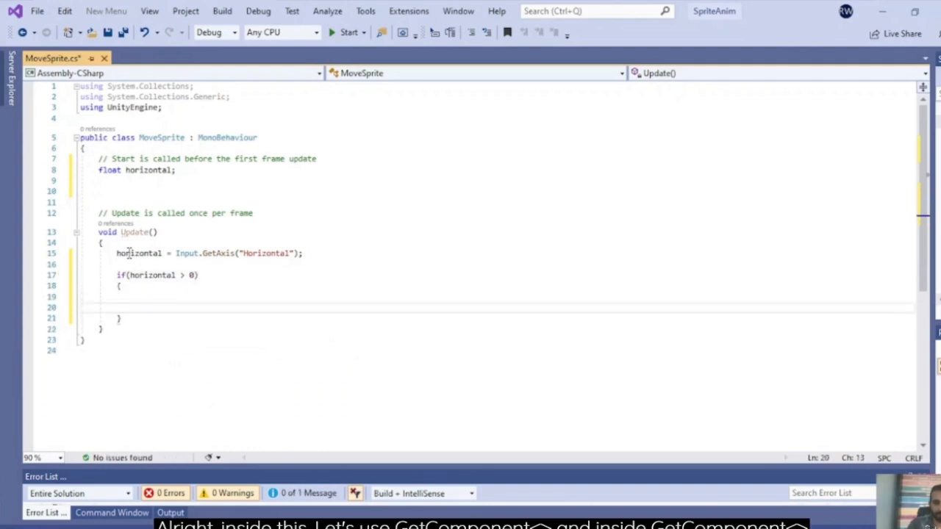
# Inside the if block, set flipX of the SpriteRenderer component to false with GetComponent<SpriteRenderer>().
pyautogui.press('Up')
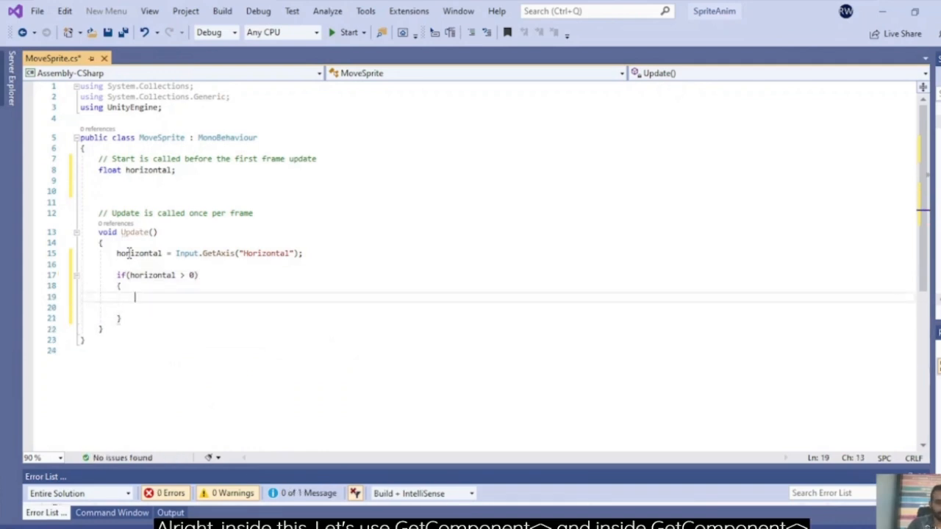
pyautogui.write('Get')
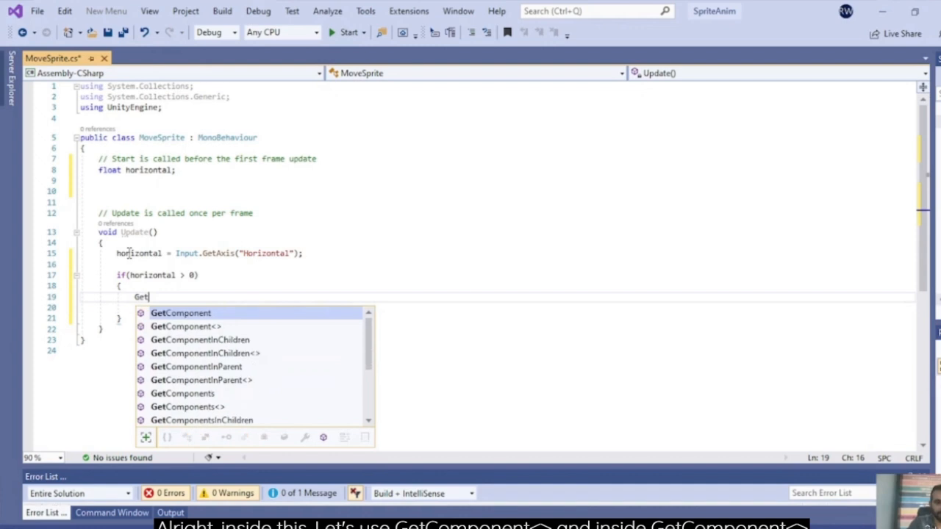
pyautogui.press('Tab')
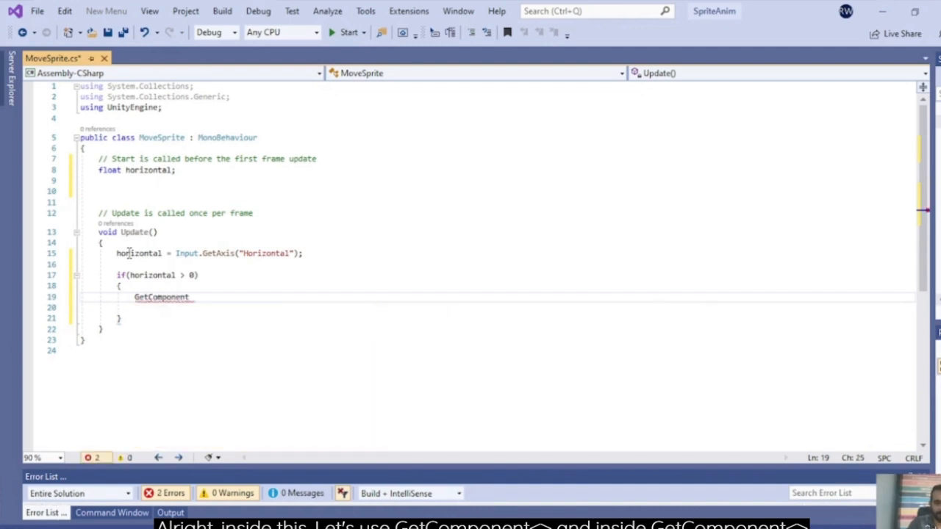
pyautogui.write('<Sp')
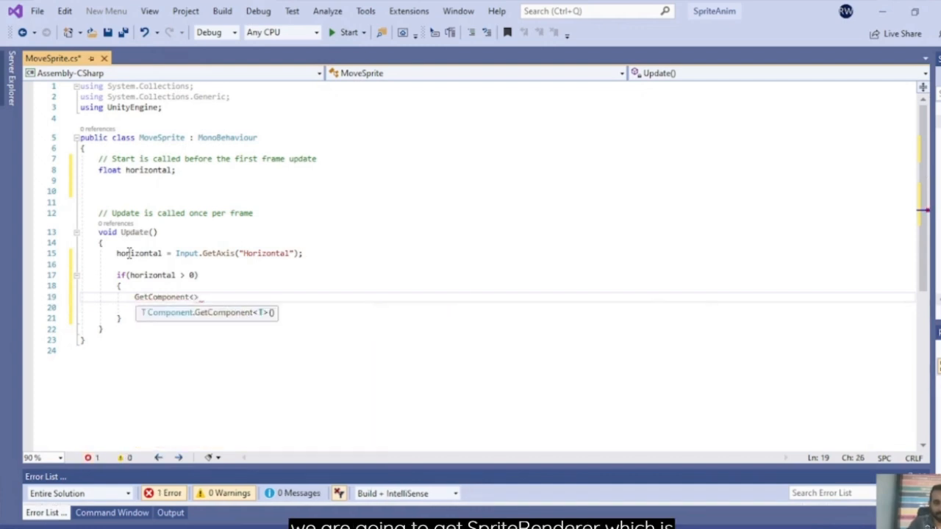
pyautogui.write('rite')
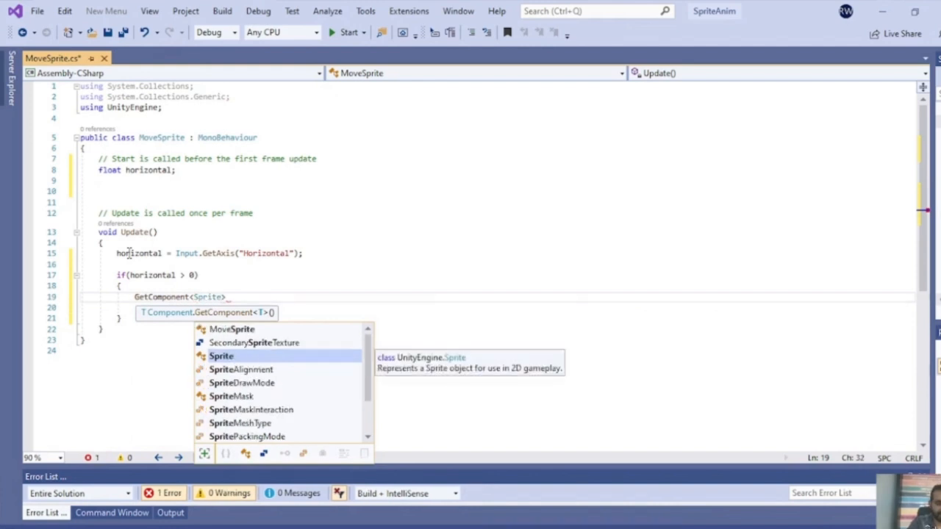
pyautogui.write('Re')
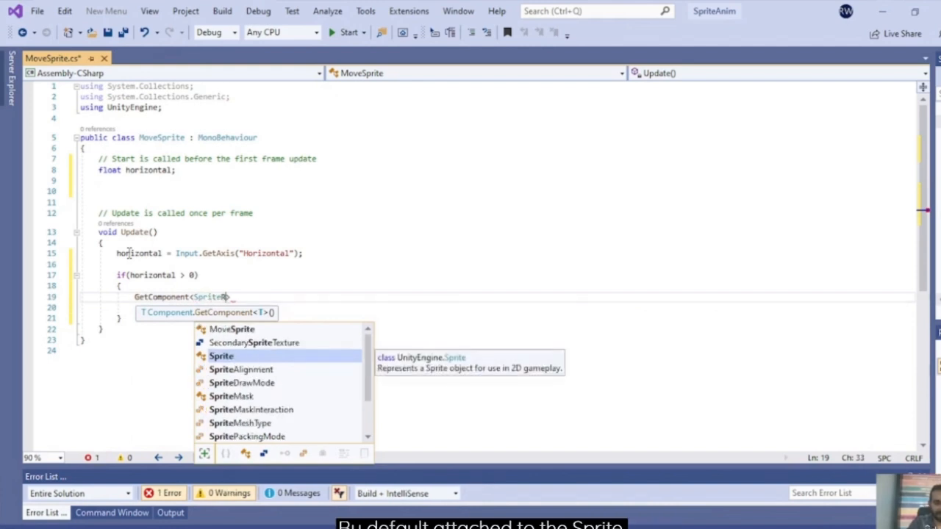
pyautogui.write('nder')
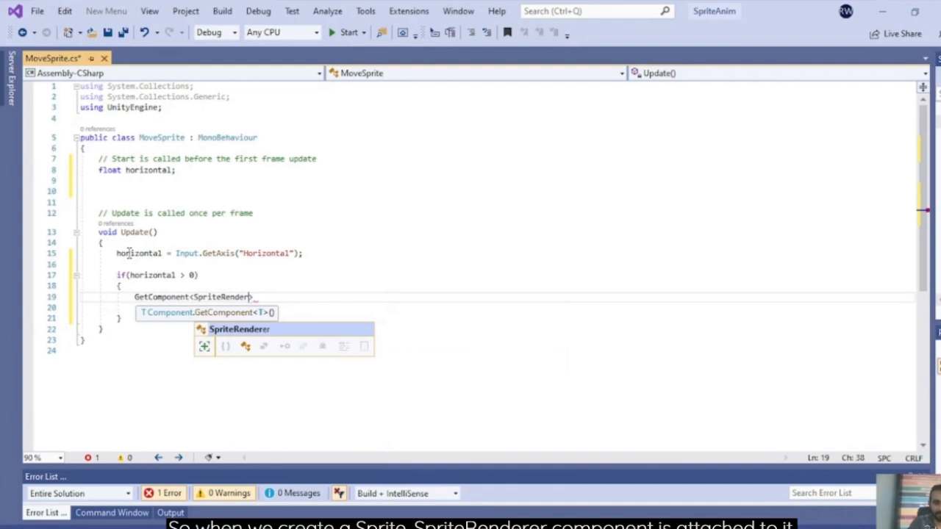
pyautogui.write('er>')
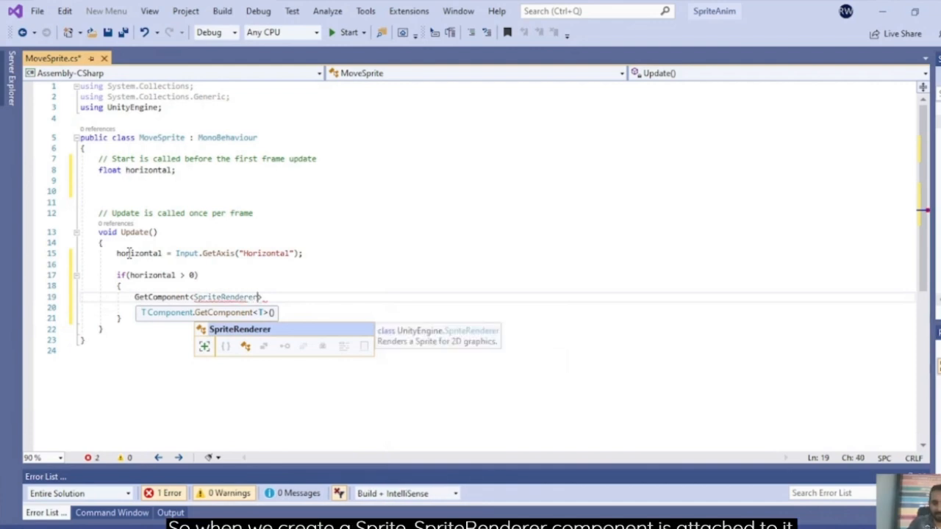
pyautogui.write('()')
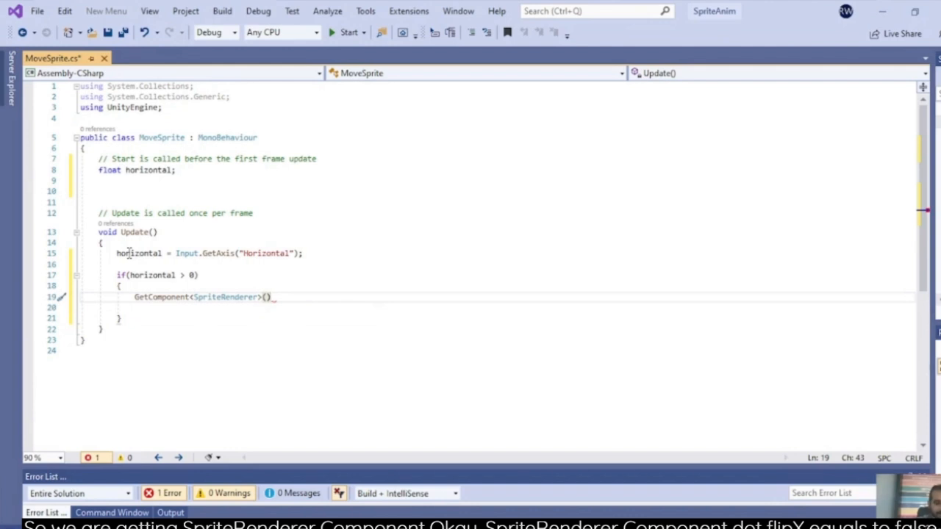
pyautogui.write('.fli')
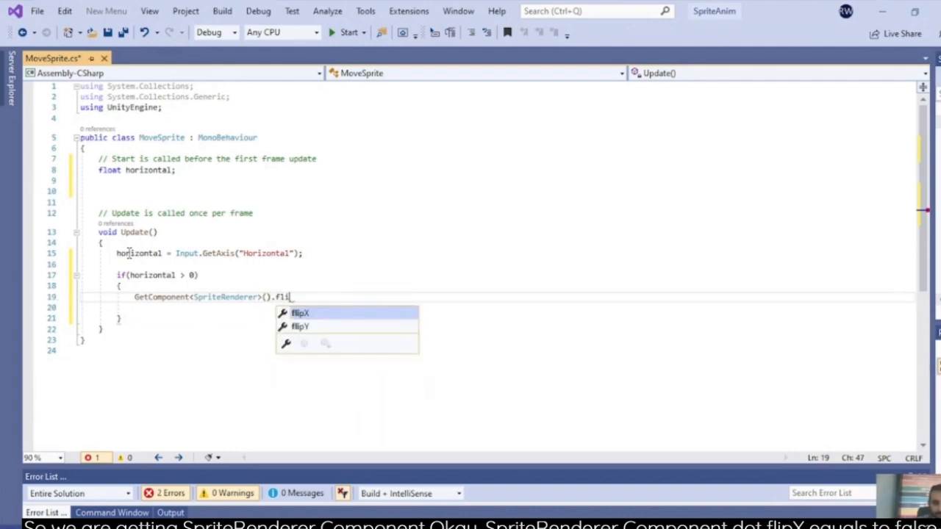
pyautogui.press('Tab')
pyautogui.write('=')
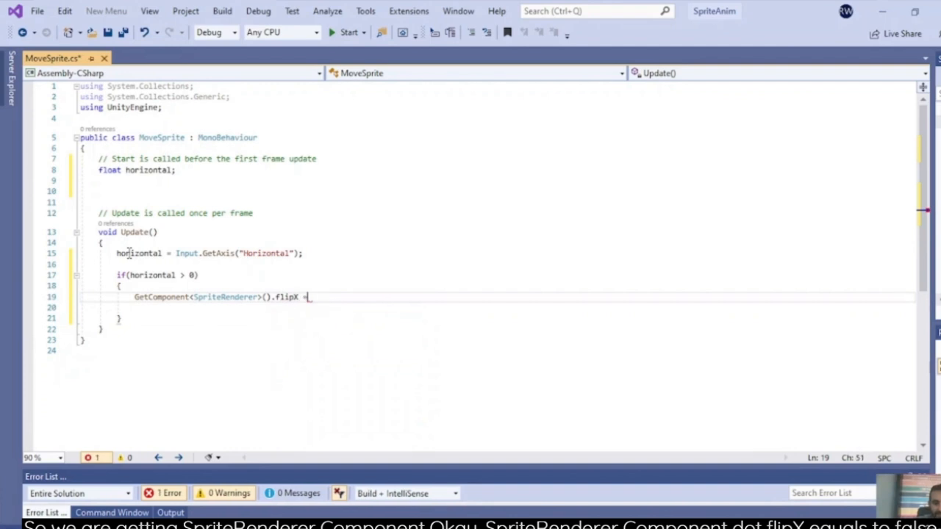
pyautogui.write(' false;')
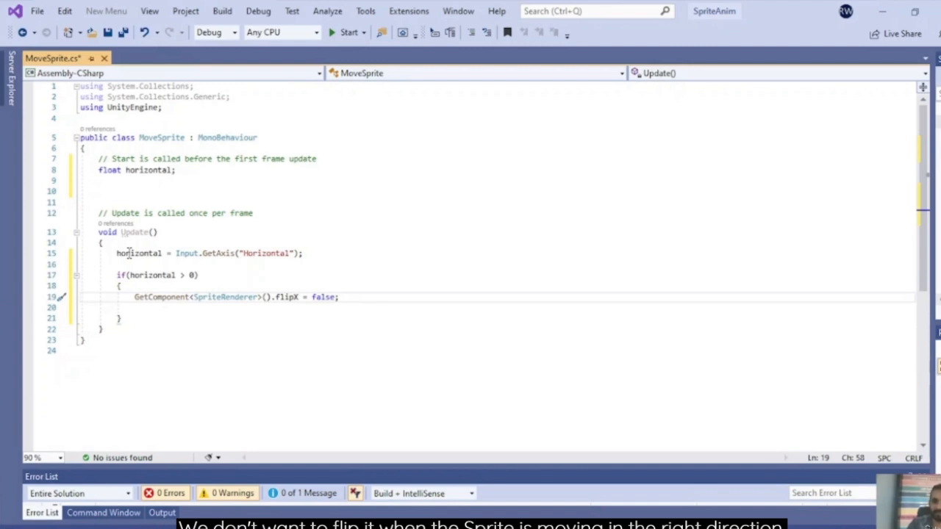
# Below the flipX line in the if block, declare a Vector3 variable movement initialised to new Vector3(1.5f, 0, 0).
pyautogui.press('Return')
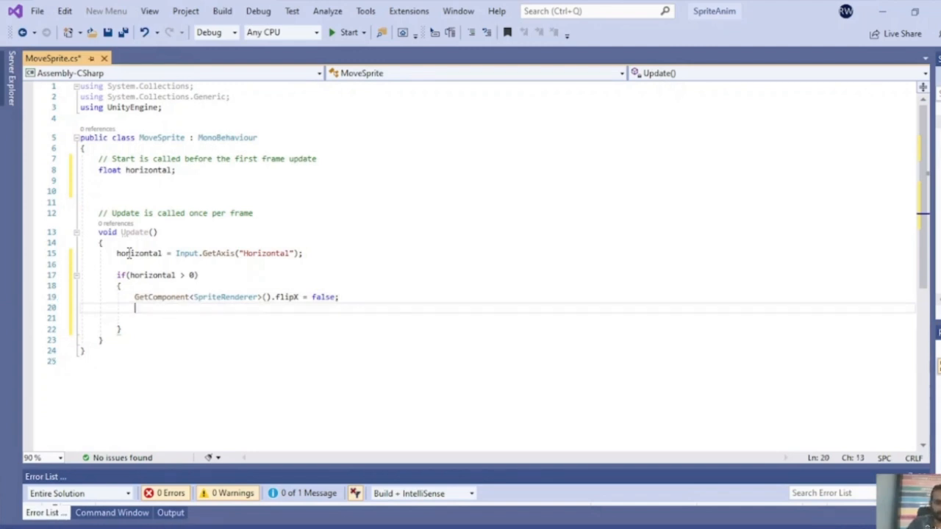
pyautogui.write('Vector')
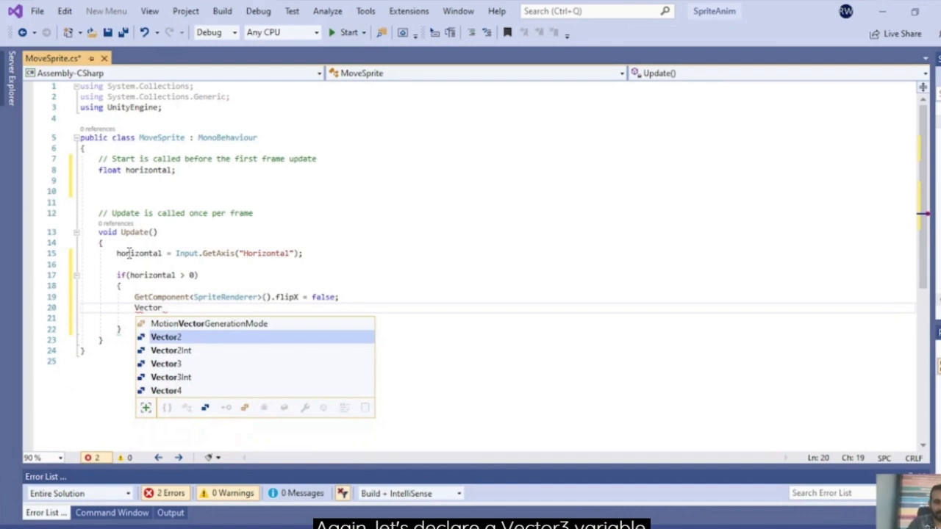
pyautogui.write('3')
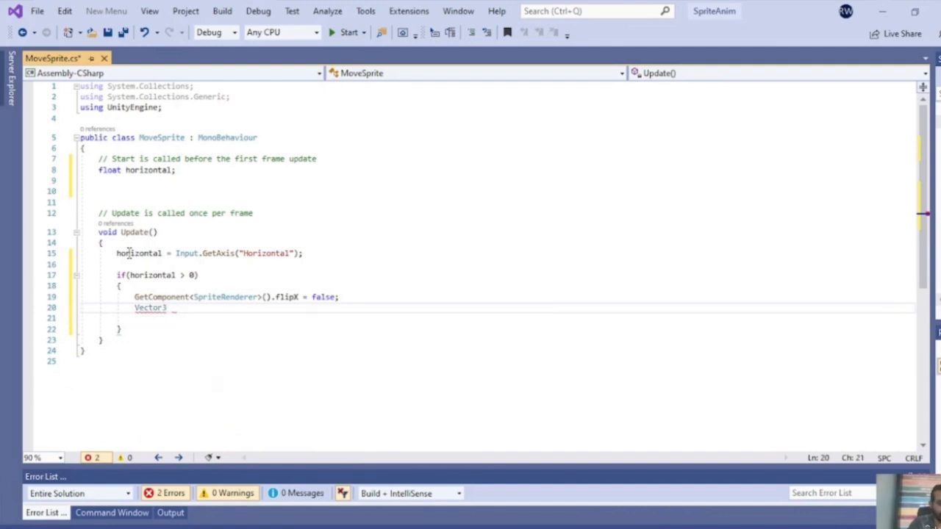
pyautogui.write(' movem')
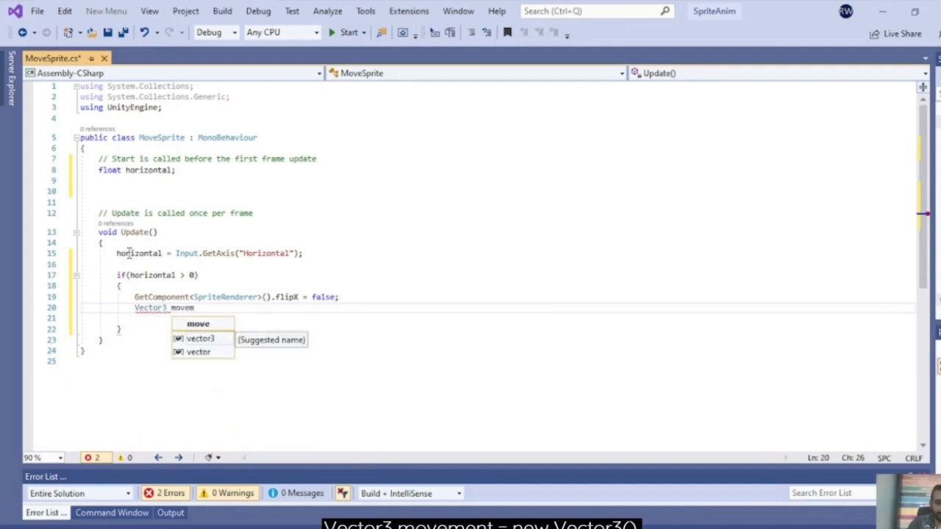
pyautogui.write('ent ')
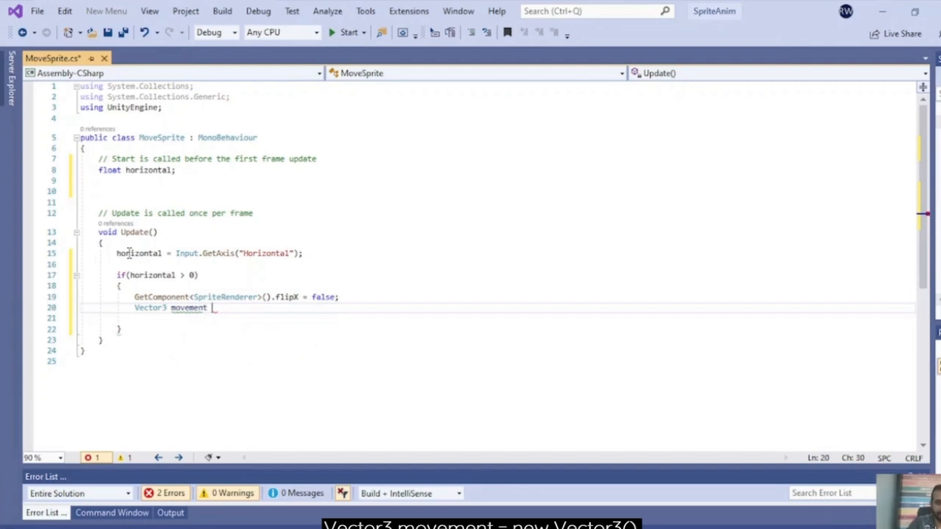
pyautogui.write('= new Vector')
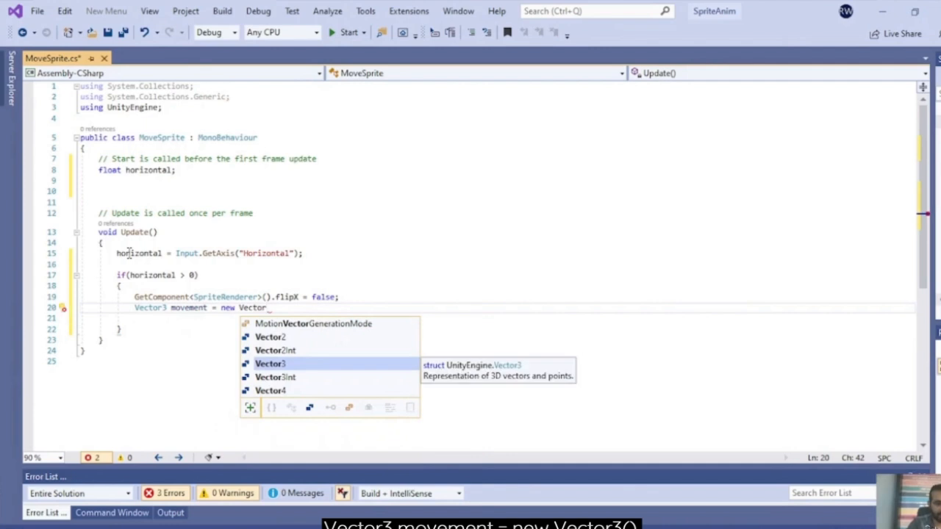
pyautogui.write('3(')
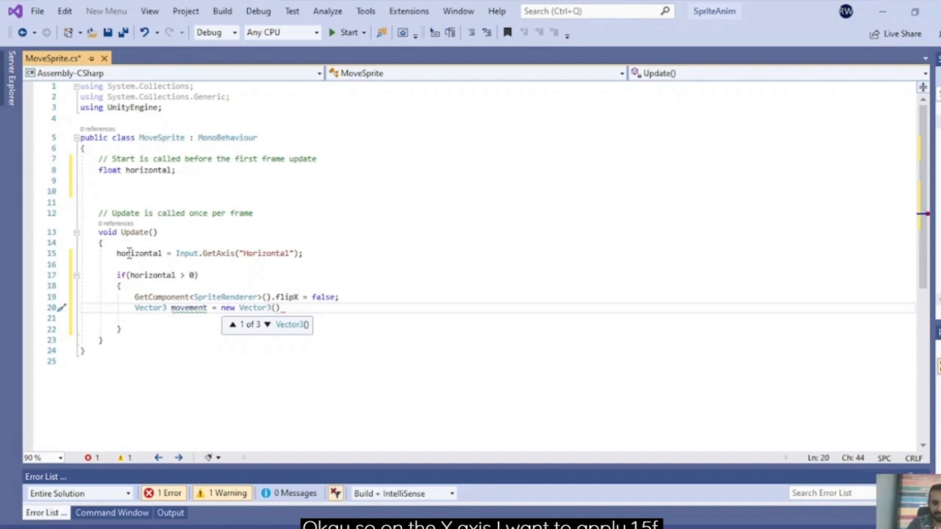
pyautogui.write('1.')
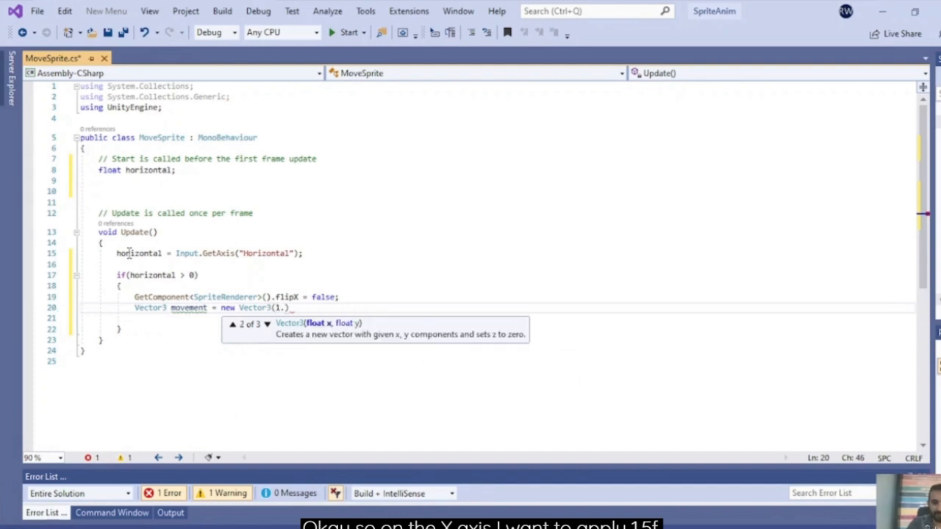
pyautogui.write('5')
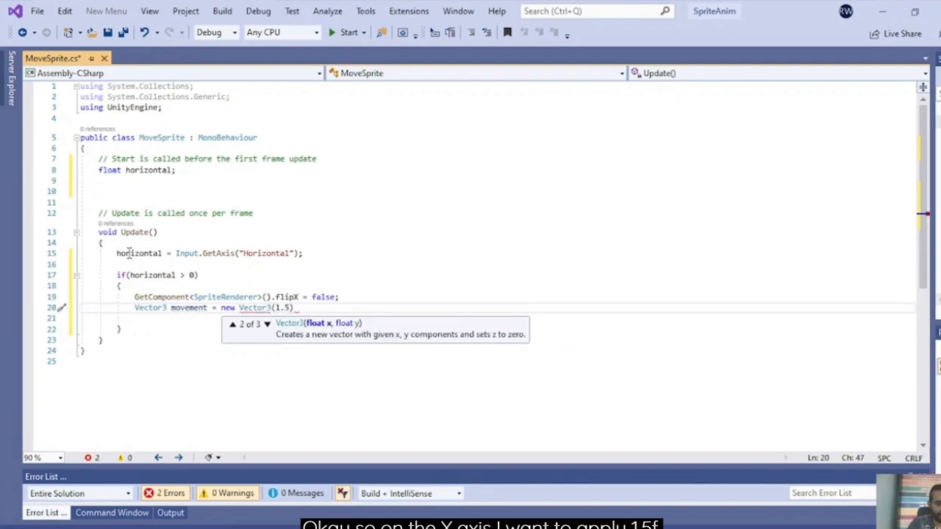
pyautogui.write('f')
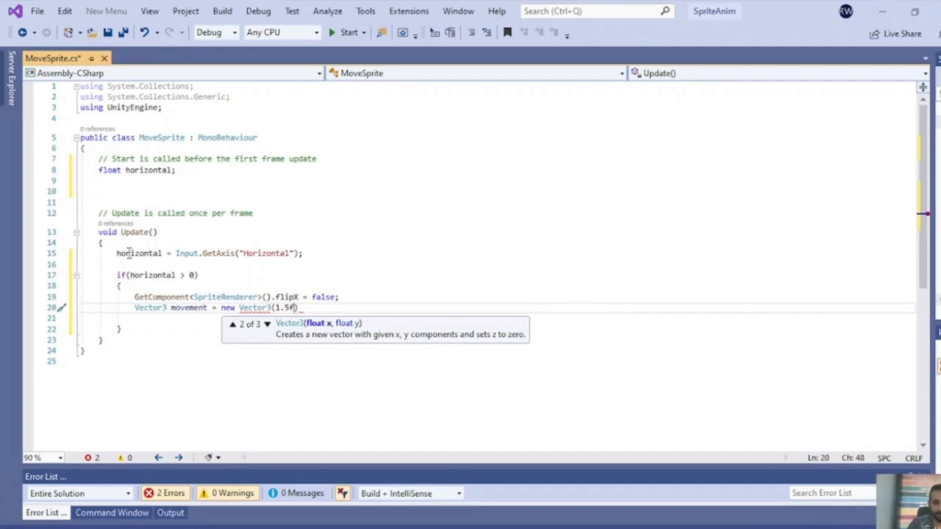
pyautogui.write(', ')
pyautogui.write('0, 0')
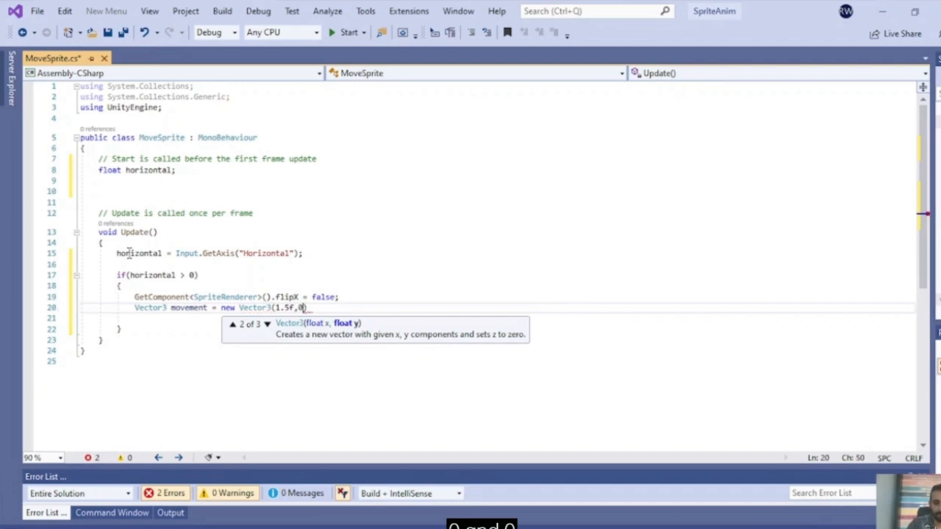
pyautogui.write(')')
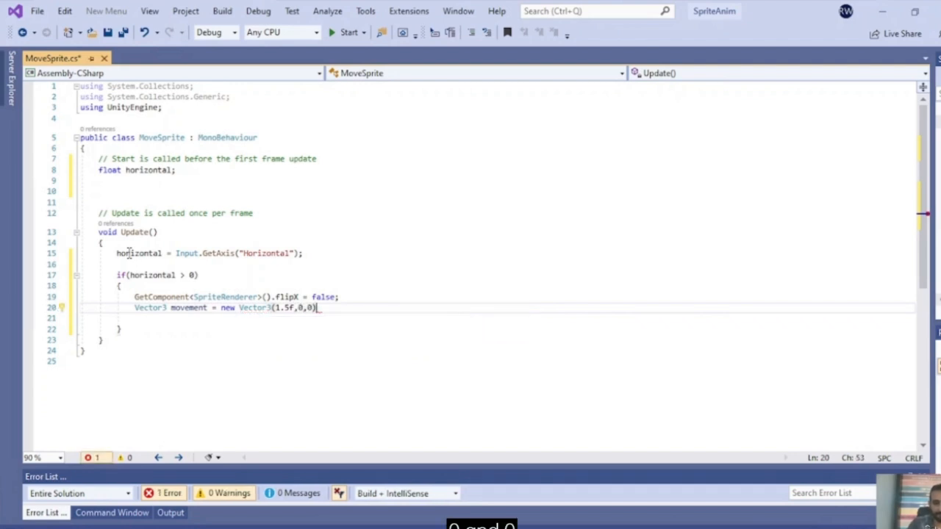
pyautogui.write(';')
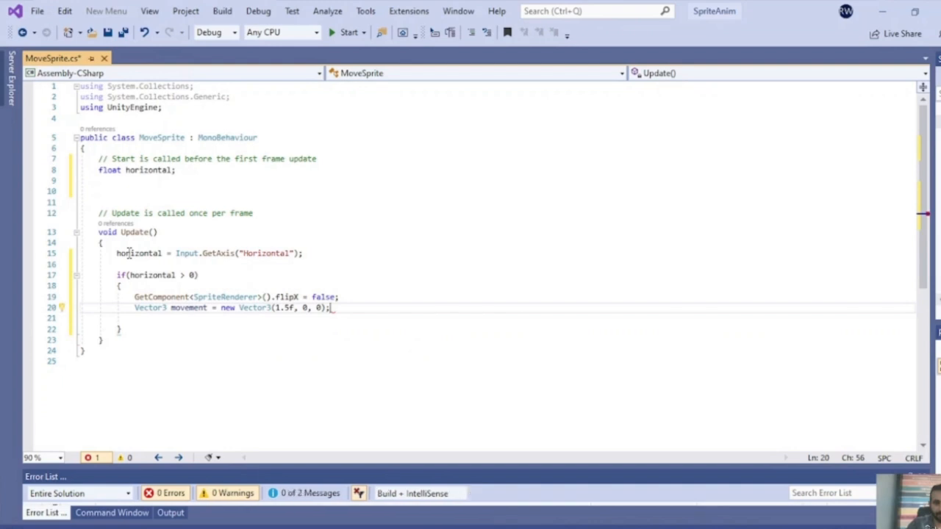
# On the following line, multiply movement by Time.deltaTime using the *= operator.
pyautogui.press('Return')
pyautogui.write('move')
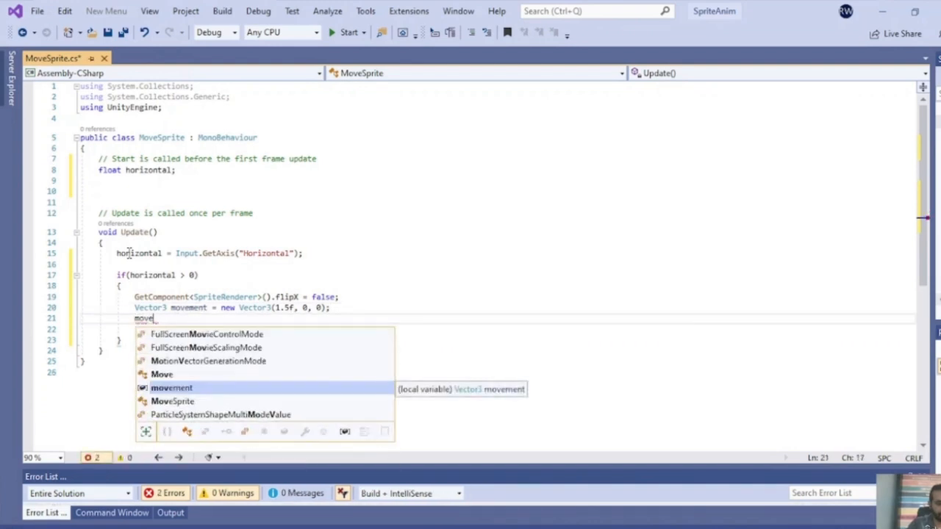
pyautogui.press('Tab')
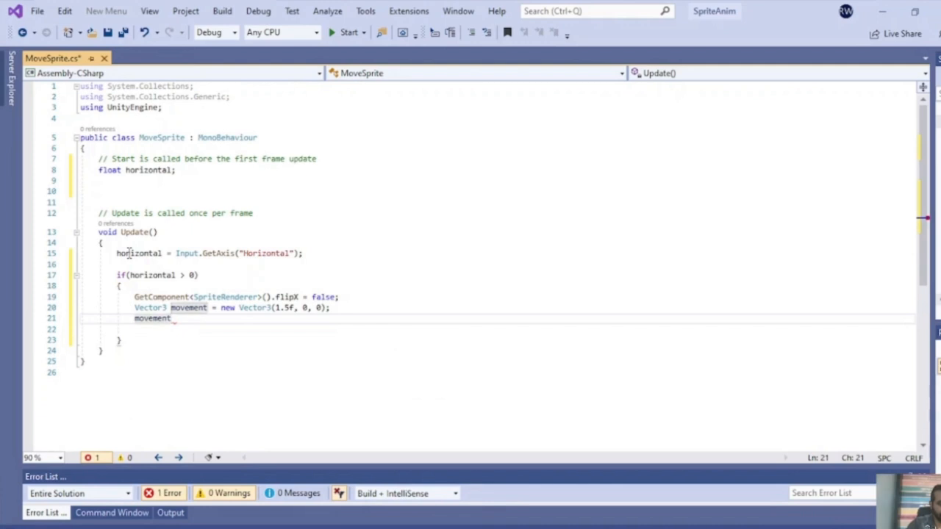
pyautogui.write('*=')
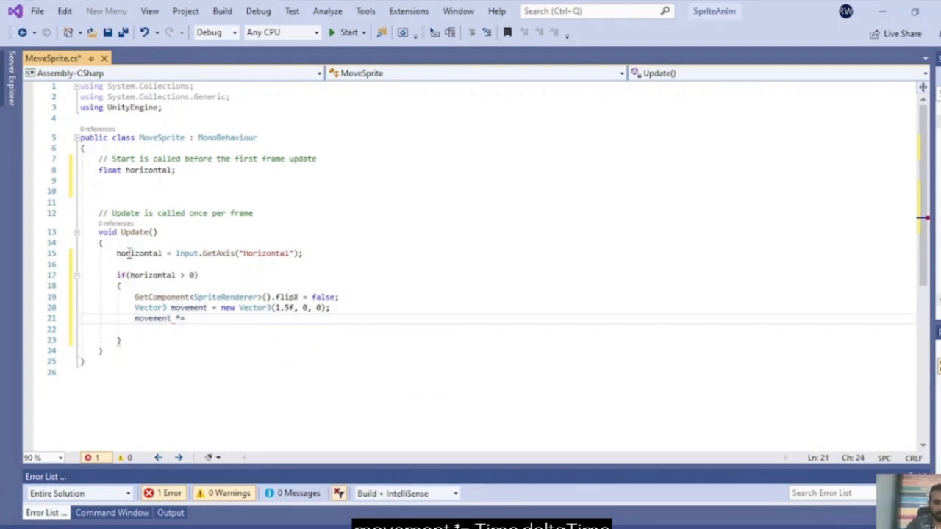
pyautogui.write(' Time.de')
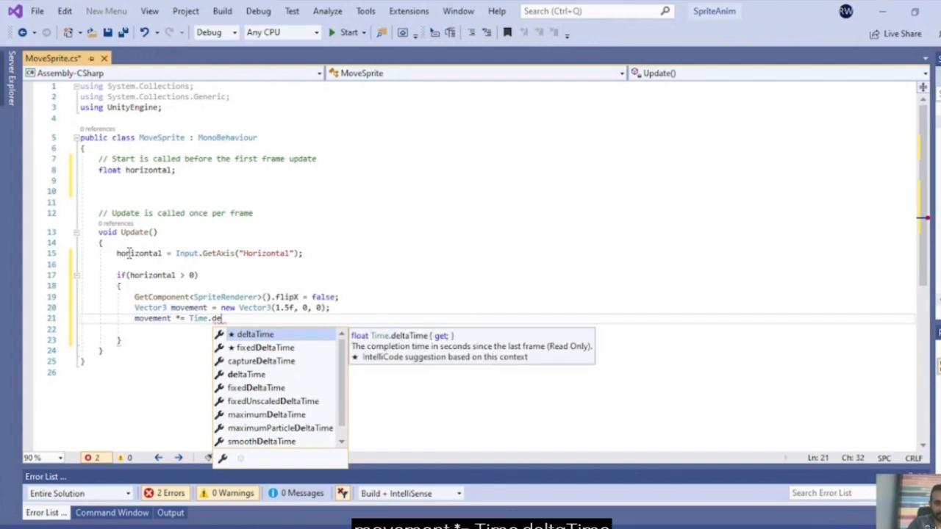
pyautogui.press('Tab')
pyautogui.write(';')
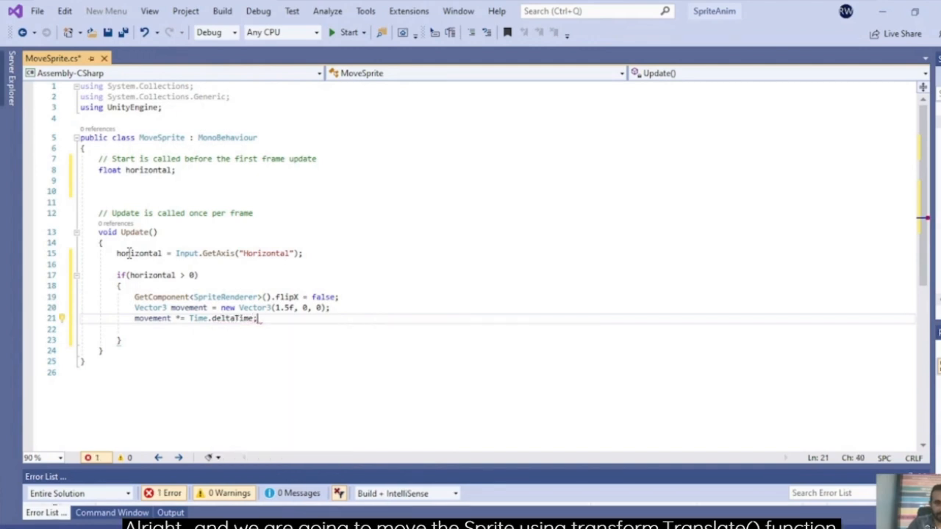
# Below the deltaTime line, move the sprite by calling transform.Translate() with movement as its argument.
pyautogui.press('Return')
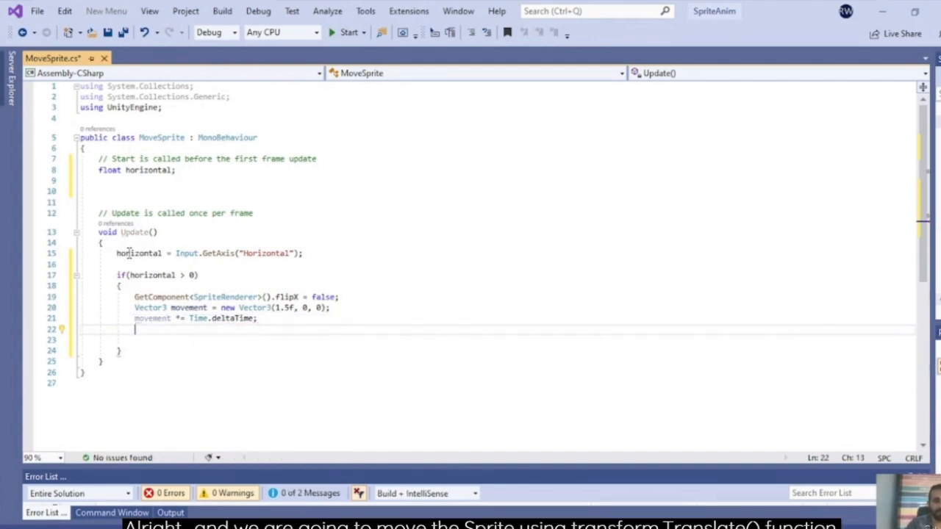
pyautogui.write('tran')
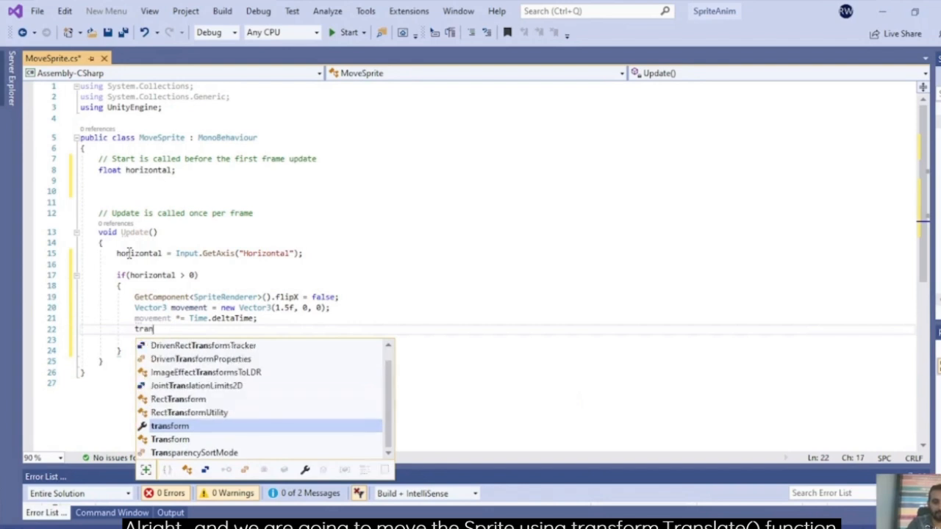
pyautogui.write('sfor')
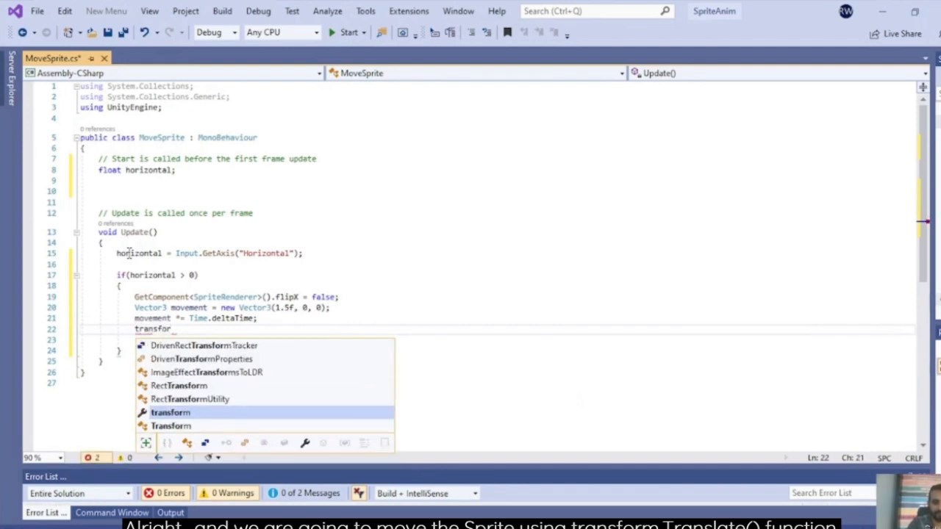
pyautogui.write('m.Tra')
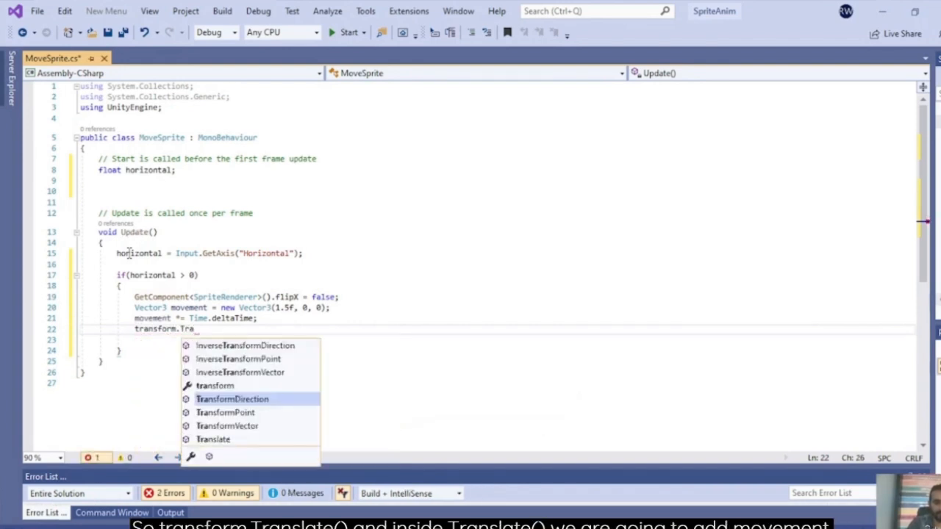
pyautogui.press('Down')
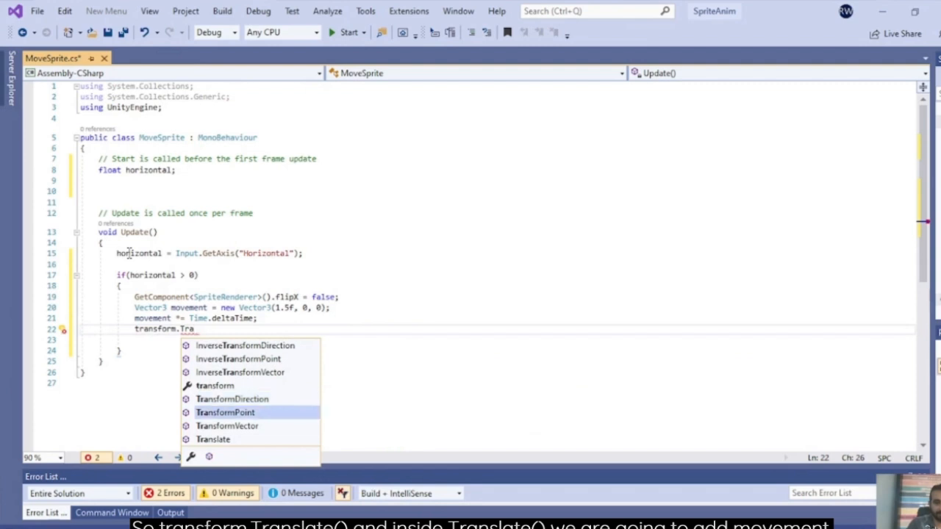
pyautogui.press('Down')
pyautogui.press('Down')
pyautogui.press('Tab')
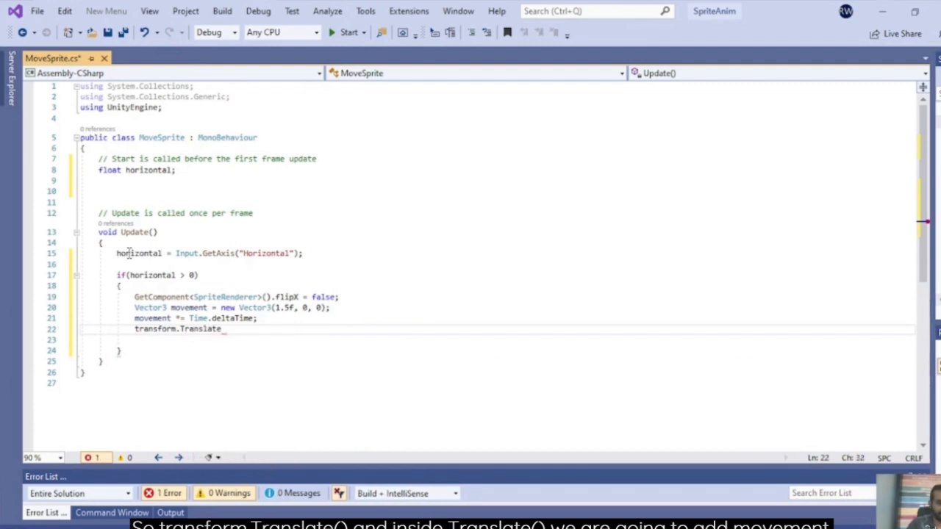
pyautogui.write('(m')
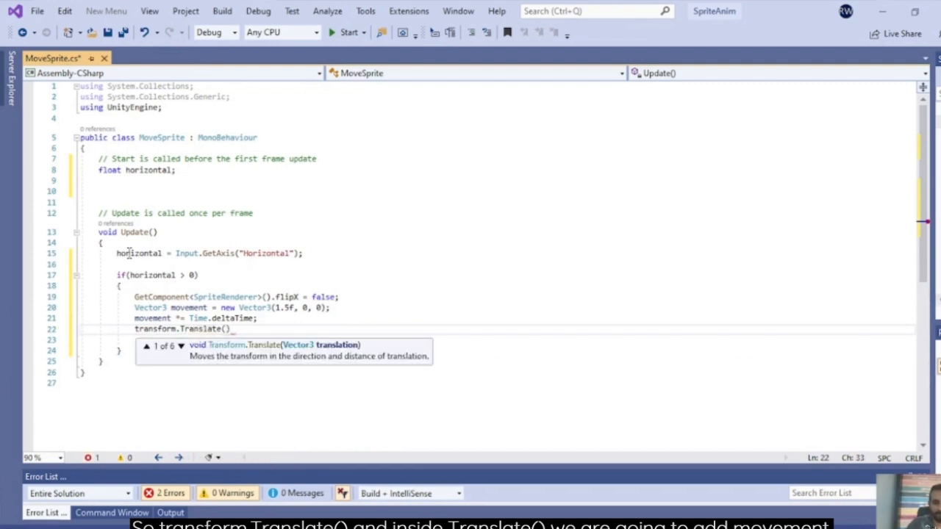
pyautogui.write('ove')
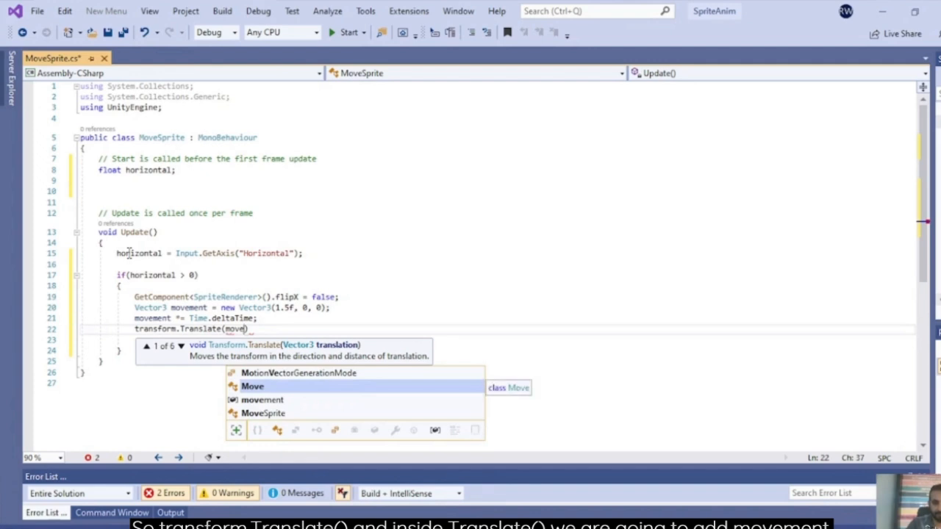
pyautogui.press('Tab')
pyautogui.write(');')
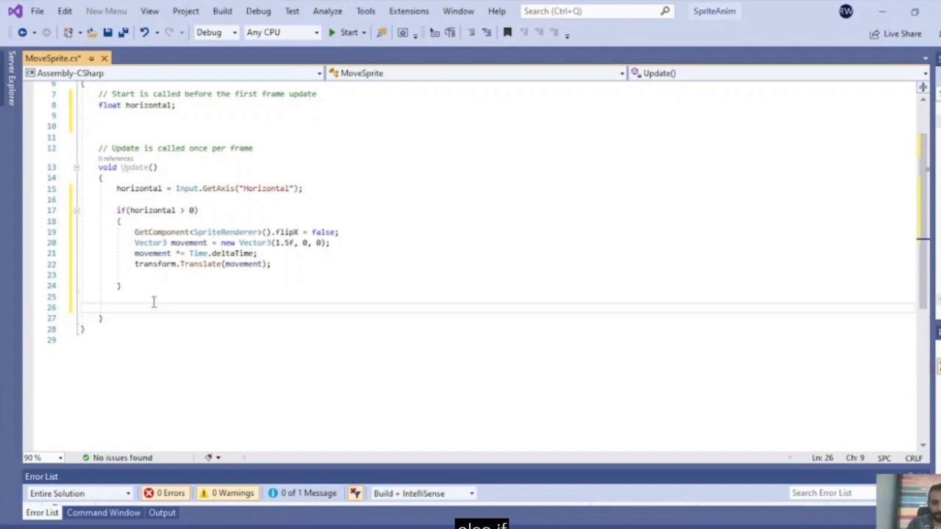
# Below the if block, add an else if block with the condition horizontal < 0, leaving a blank line after its opening brace.
pyautogui.write('else i')
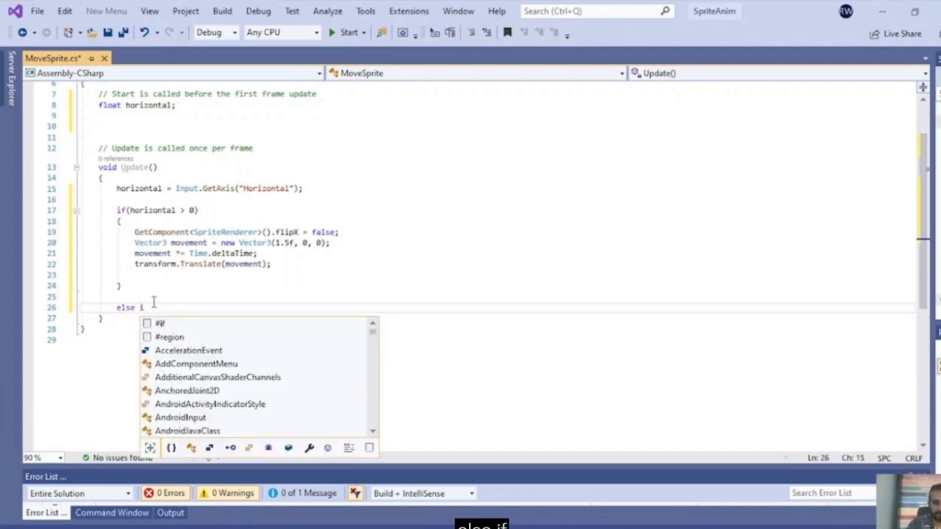
pyautogui.write('f(horizontal < 0) {')
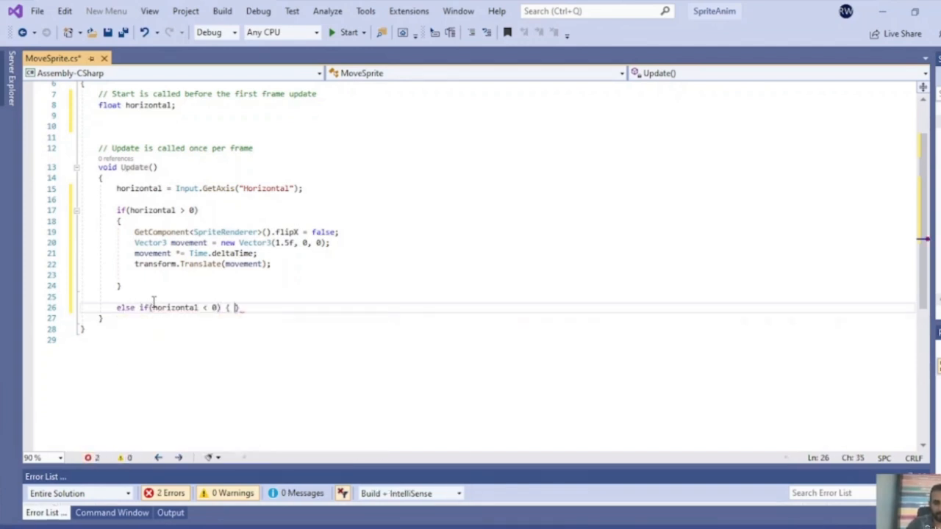
pyautogui.press('Return')
pyautogui.press('Return')
# Inside the else if block, set the SpriteRenderer component's flipX to true using GetComponent<SpriteRenderer>().
pyautogui.write('Get')
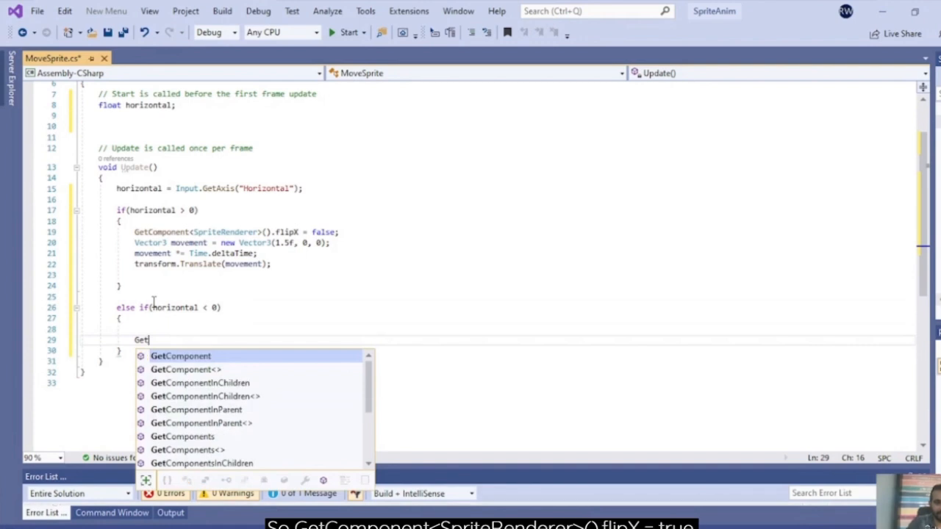
pyautogui.write('Component<Sprit')
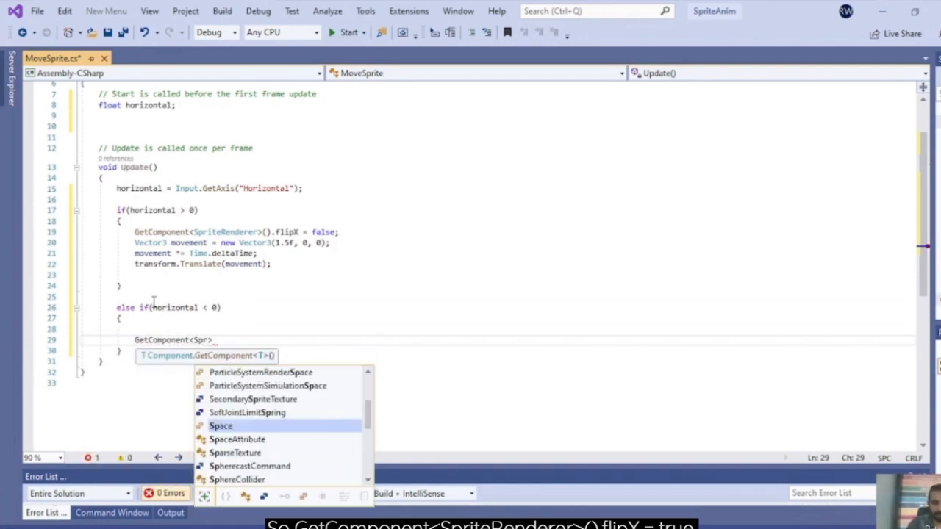
pyautogui.write('eRende')
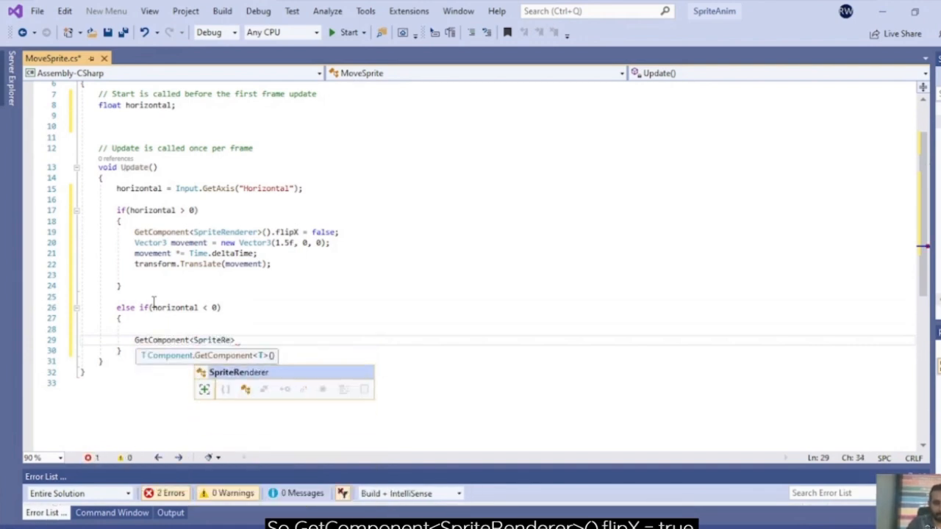
pyautogui.write('rer')
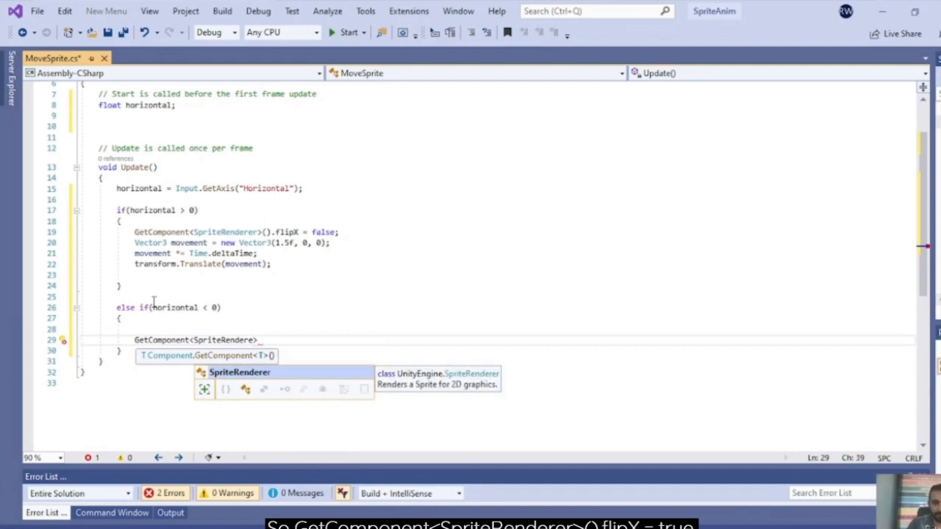
pyautogui.write('>')
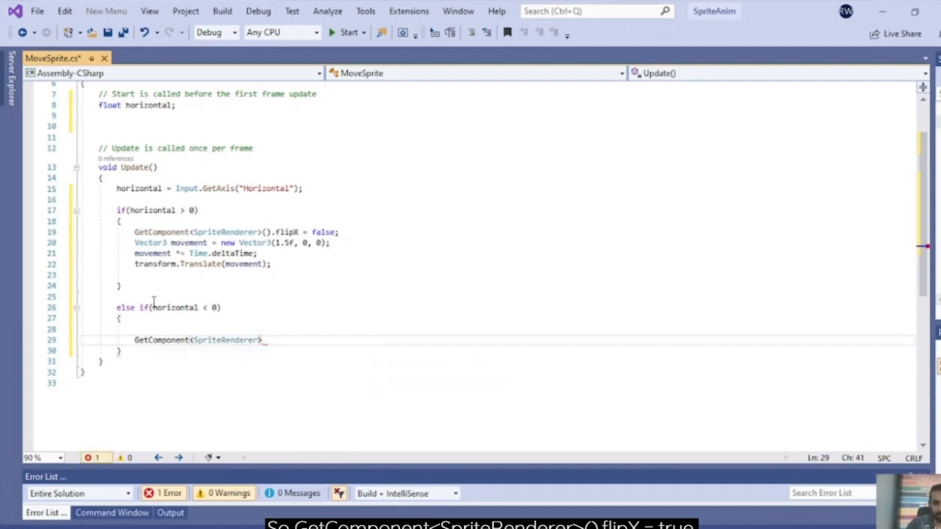
pyautogui.write('().flipX ')
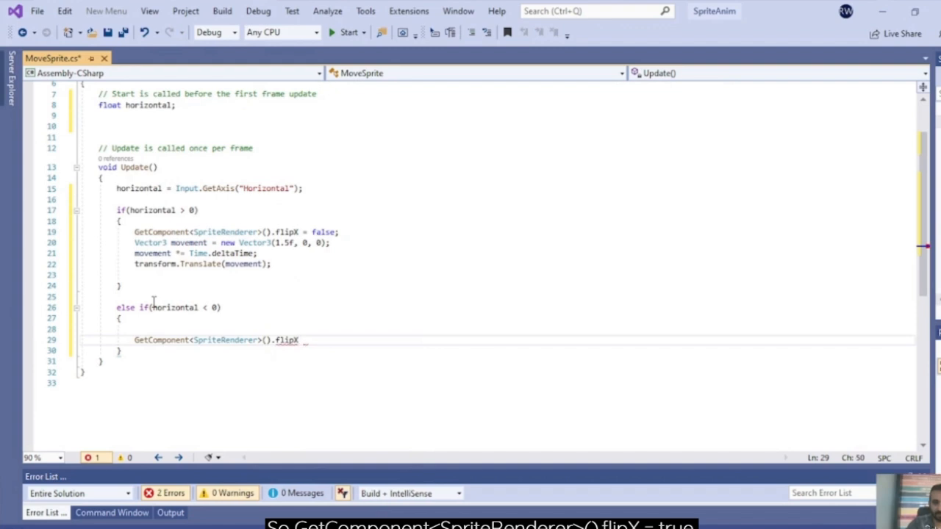
pyautogui.write('= true')
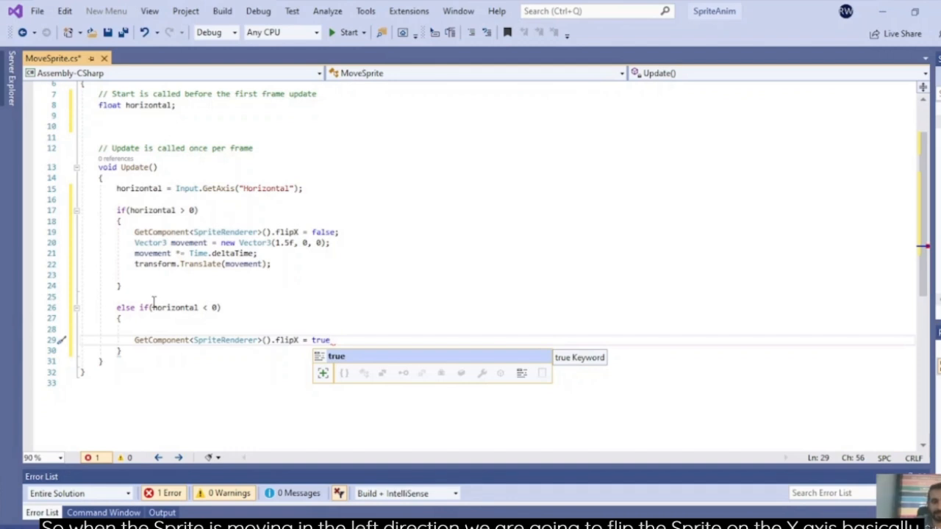
pyautogui.write(';')
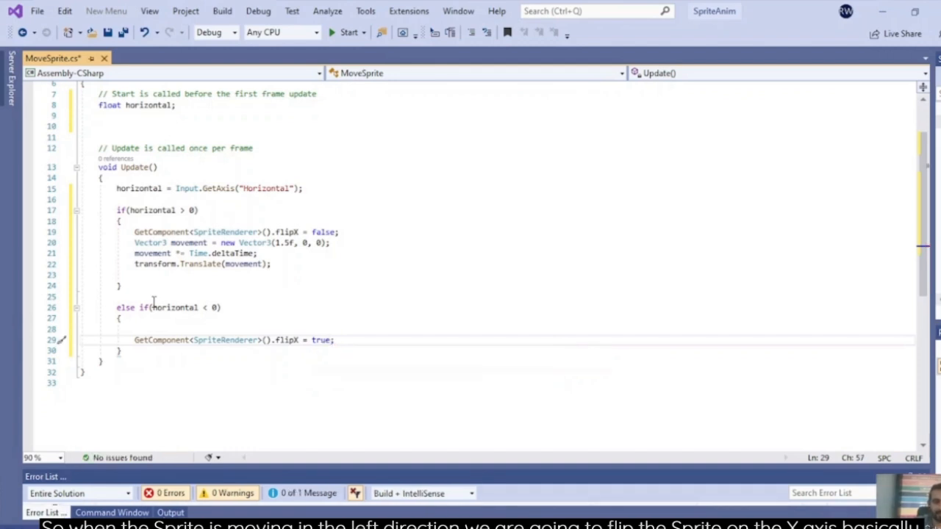
# Below the flipX = true line, declare a Vector3 variable movement initialised to new Vector3(-1.5f, 0, 0).
pyautogui.press('Return')
pyautogui.write('Vector')
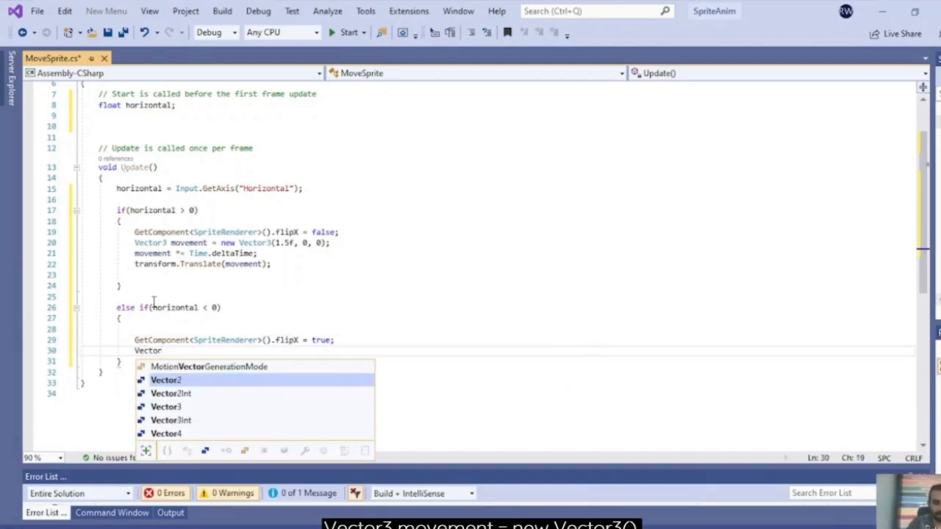
pyautogui.write('3')
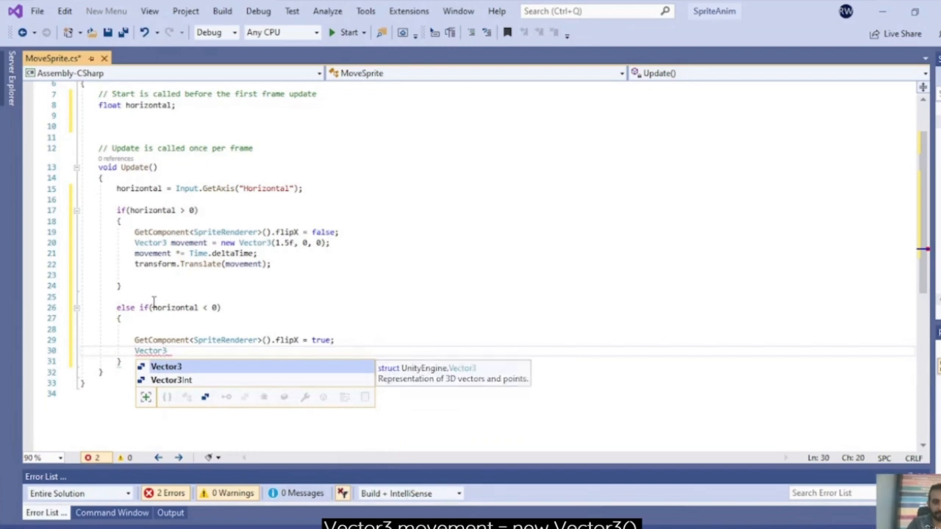
pyautogui.write(' move')
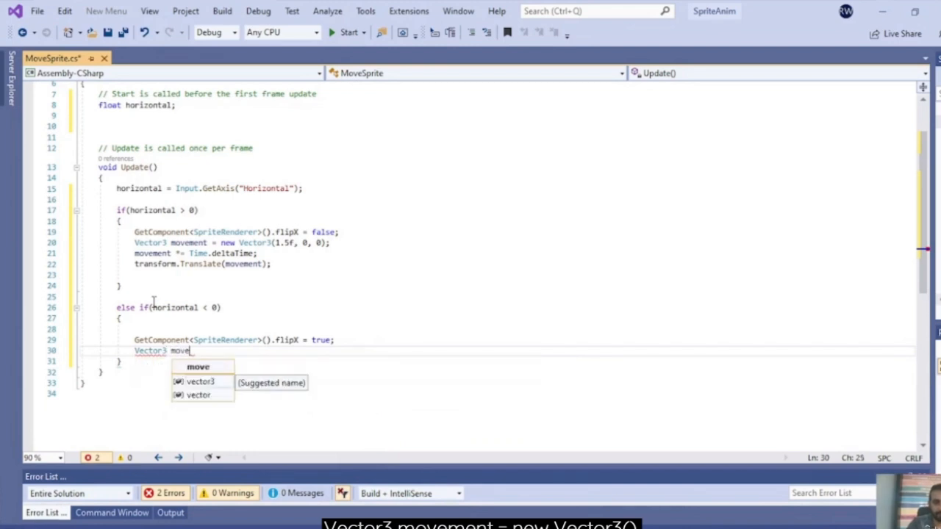
pyautogui.write('ment')
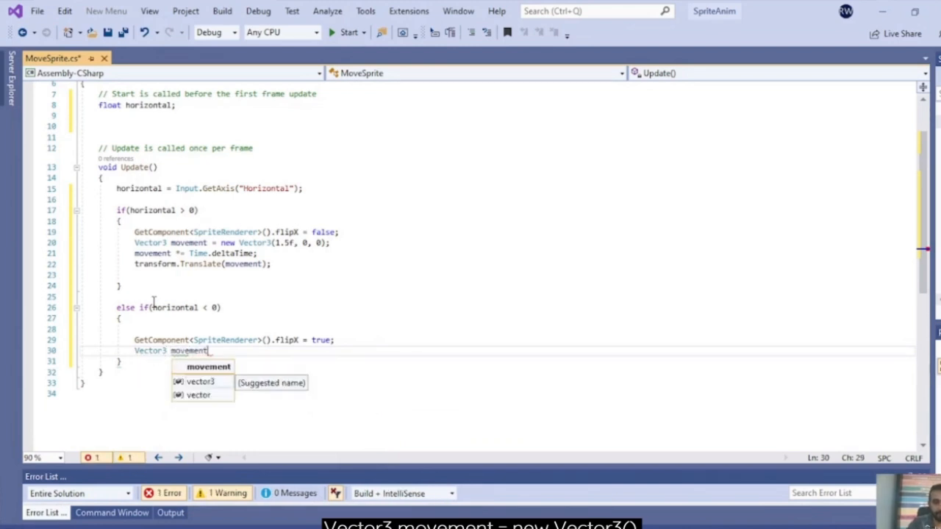
pyautogui.write(' = ')
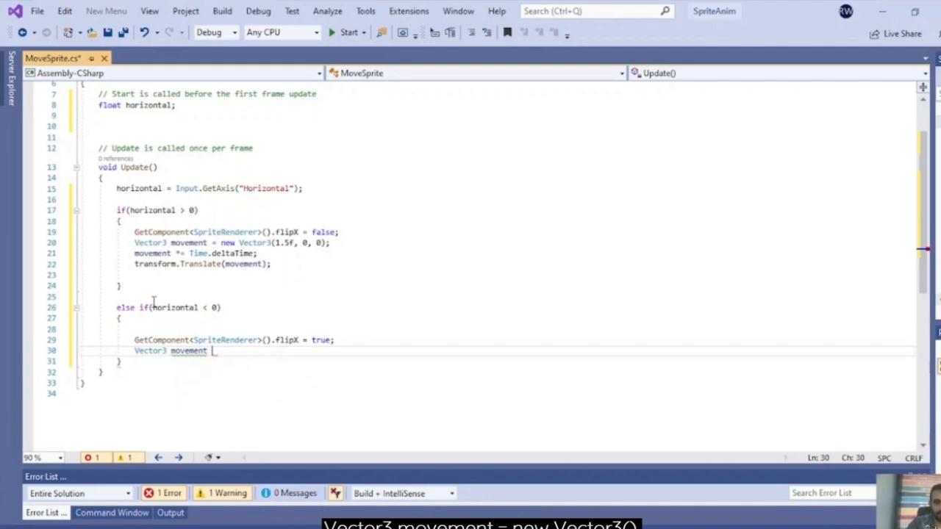
pyautogui.write('ne')
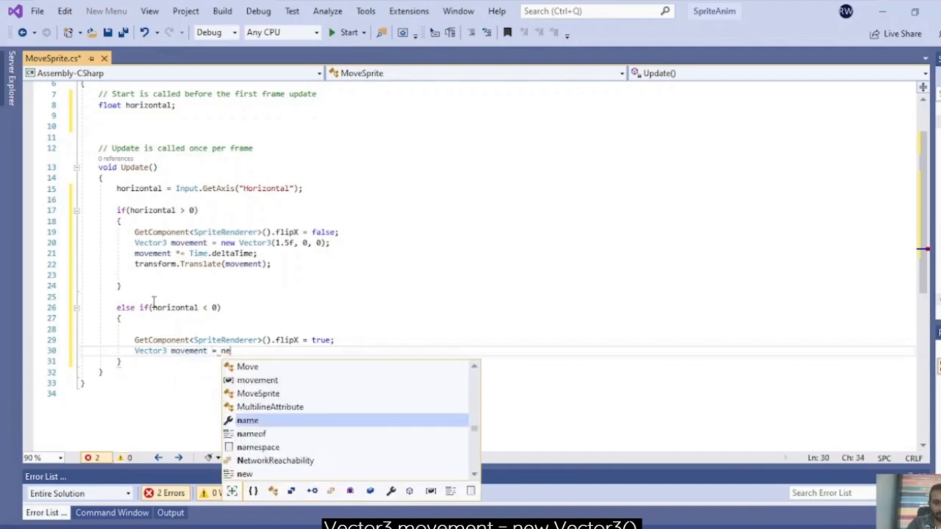
pyautogui.write('w Vector')
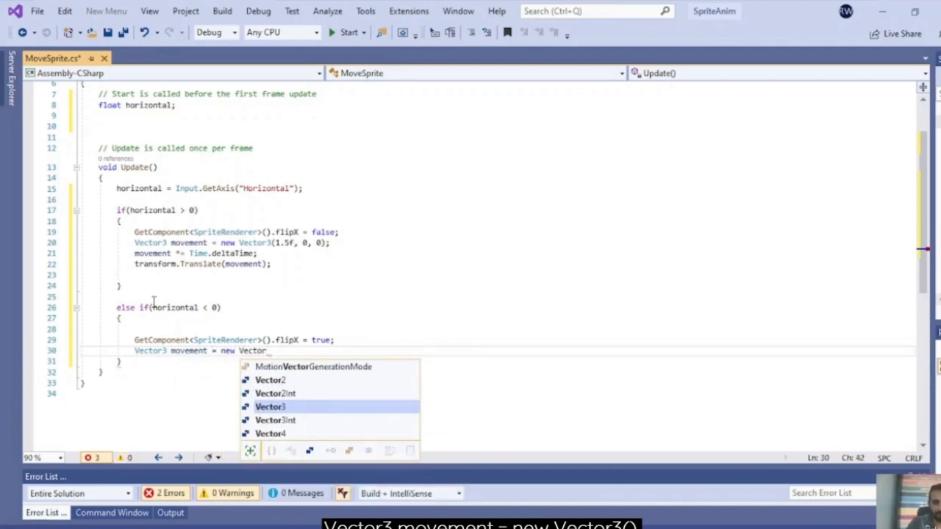
pyautogui.press('Tab')
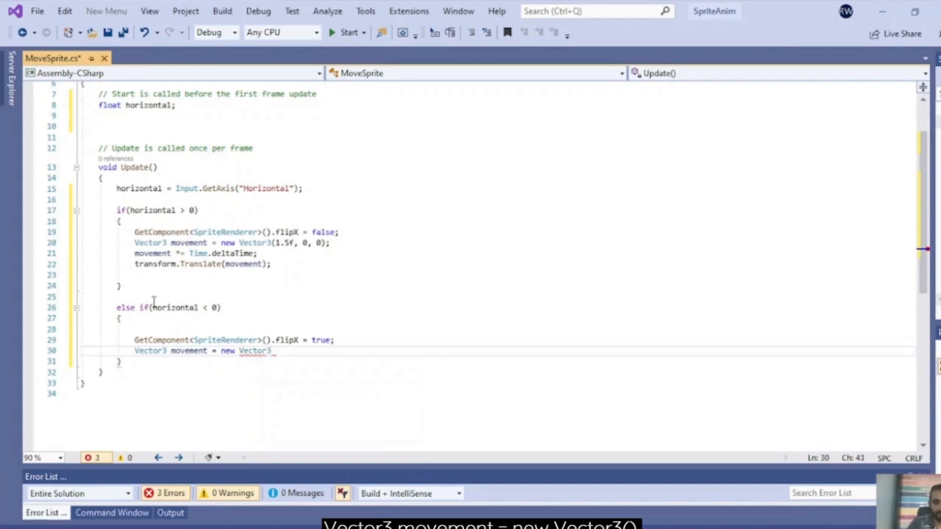
pyautogui.write('(-1.5')
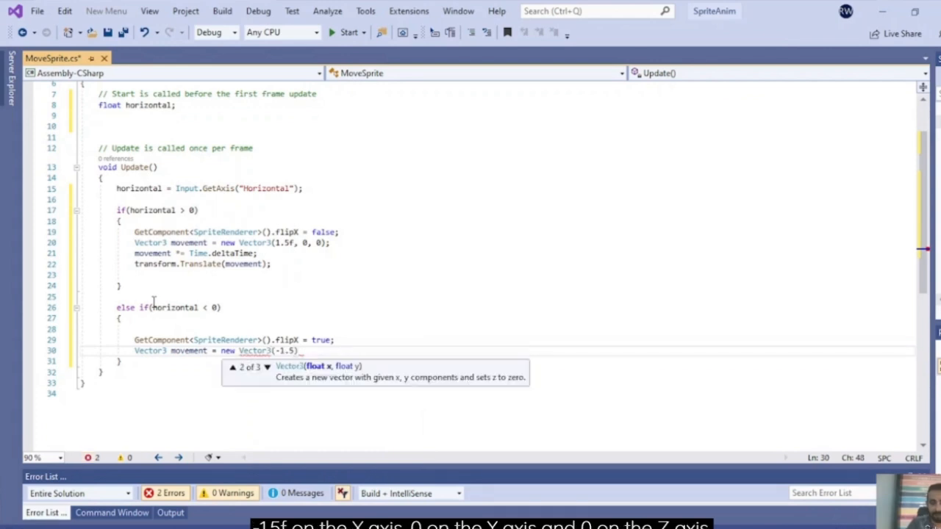
pyautogui.write('f, ')
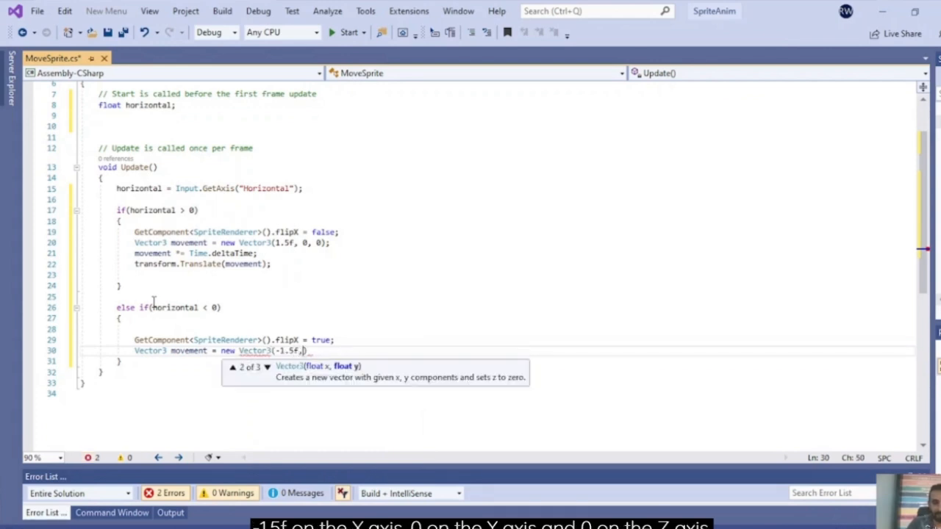
pyautogui.write('0, ')
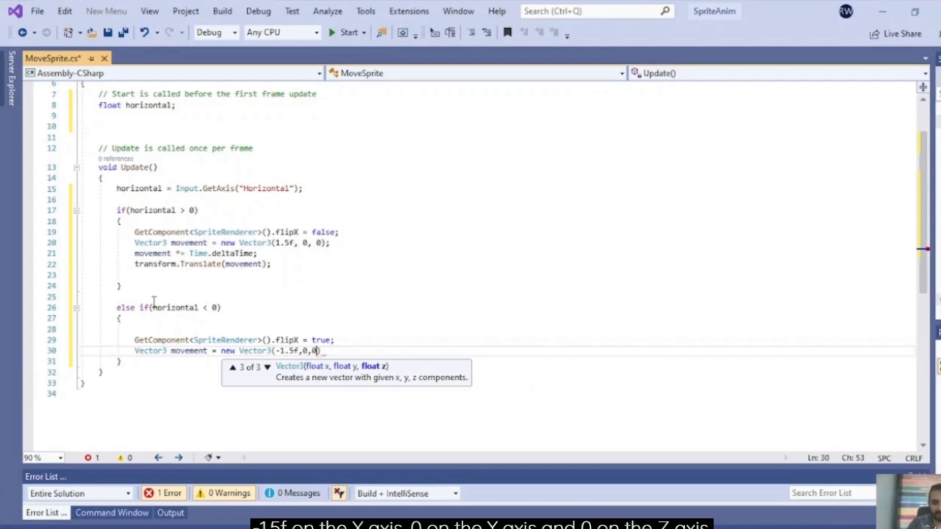
pyautogui.write('0);')
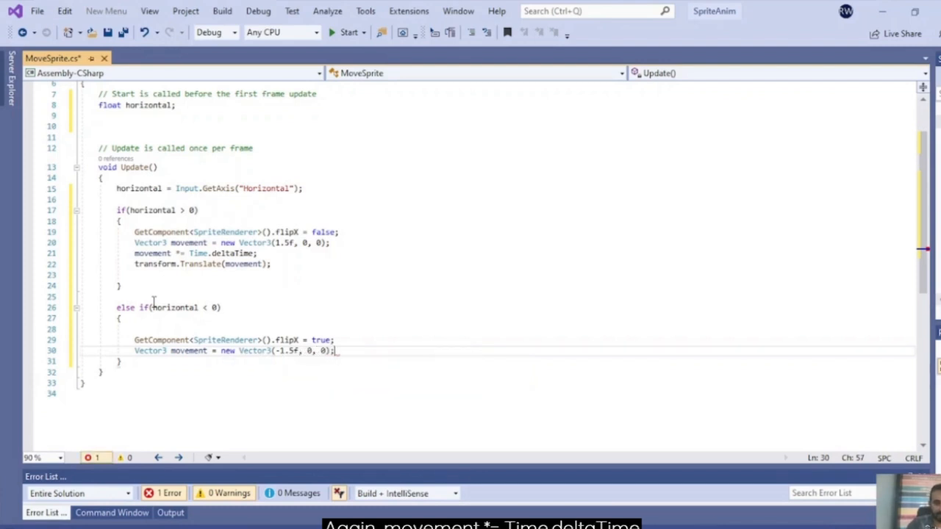
# On the next line of the else if block, multiply movement by Time.deltaTime using the *= operator.
pyautogui.press('Return')
pyautogui.write('move')
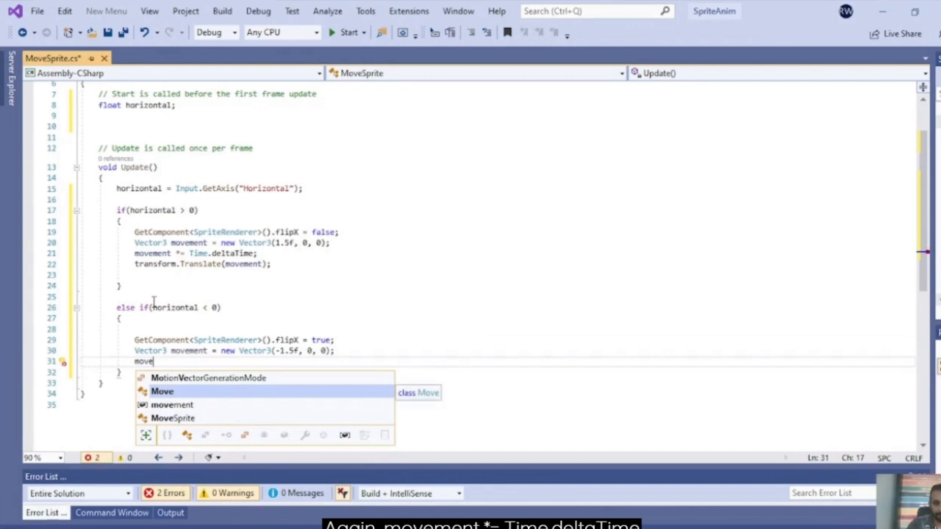
pyautogui.press('Down')
pyautogui.press('Tab')
pyautogui.write('*')
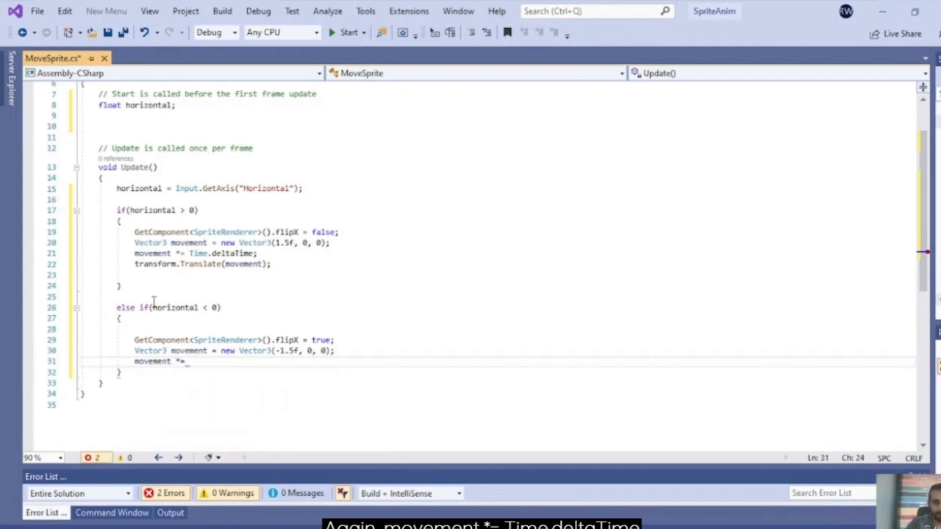
pyautogui.write('= Time.de')
pyautogui.press('Tab')
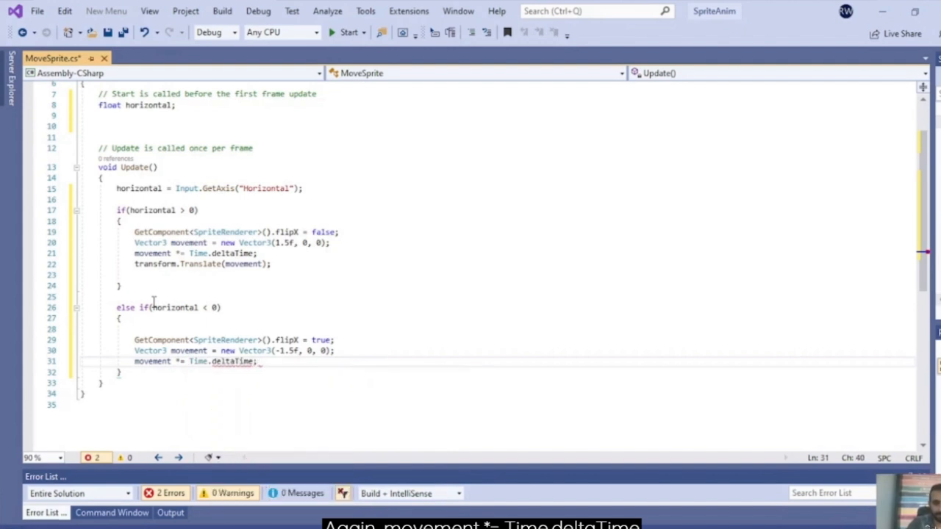
# End the else if block with a transform.Translate() call taking movement as its argument, and save the MoveSprite script.
pyautogui.press('Return')
pyautogui.write('tr')
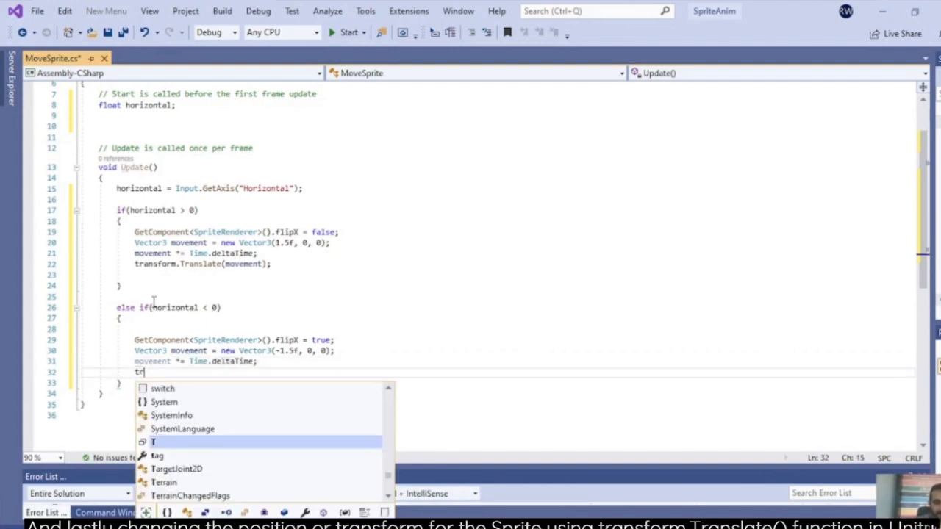
pyautogui.write('an')
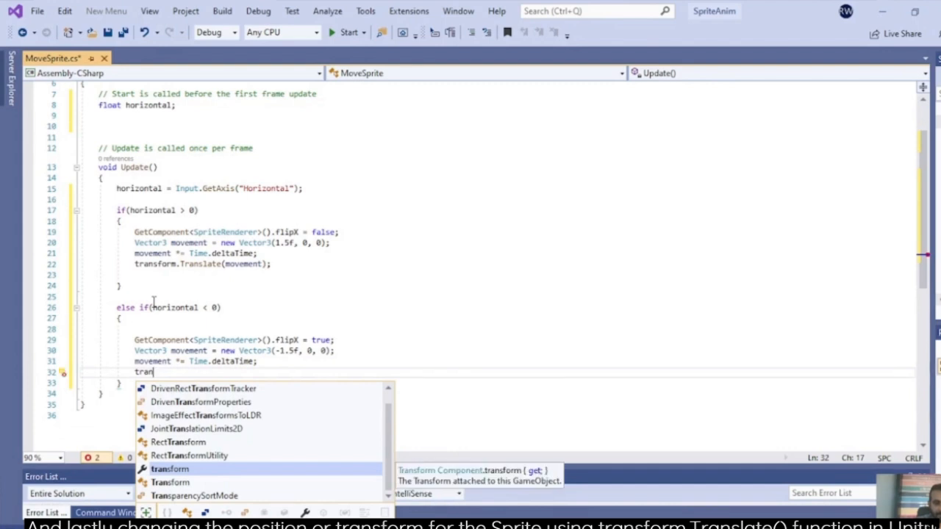
pyautogui.write('sfor')
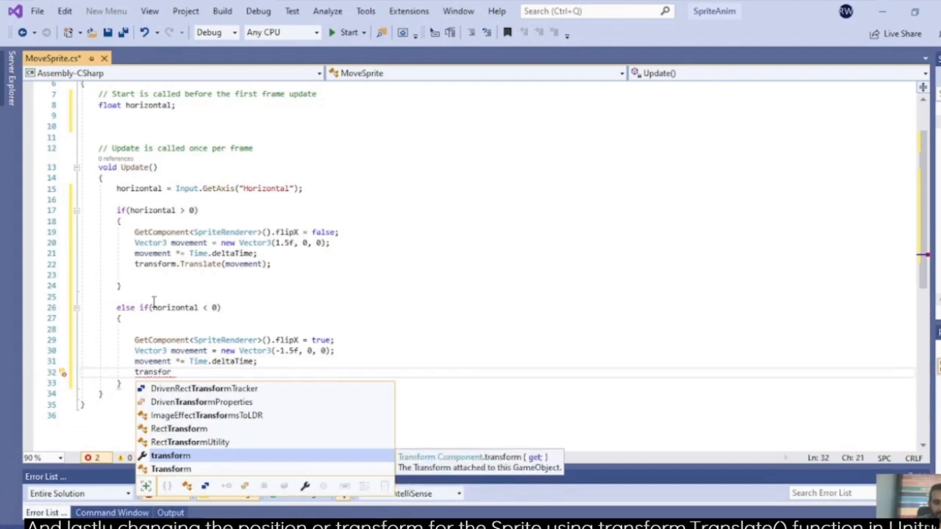
pyautogui.write('m.Tra')
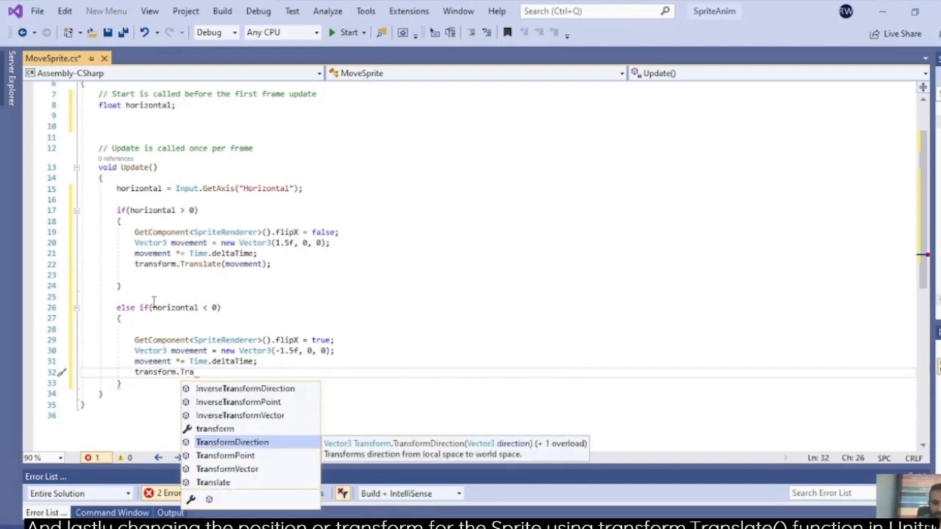
pyautogui.press('Down')
pyautogui.press('Down')
pyautogui.press('Down')
pyautogui.press('Tab')
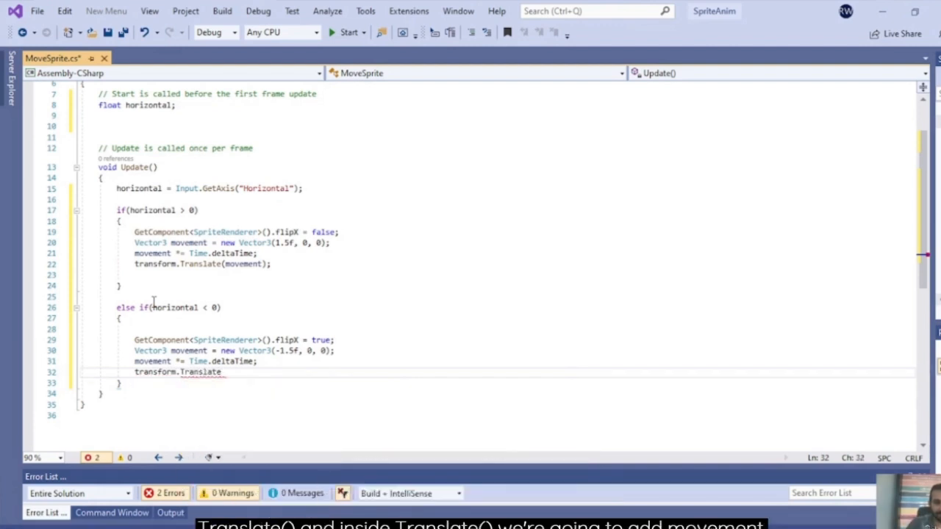
pyautogui.write('(m')
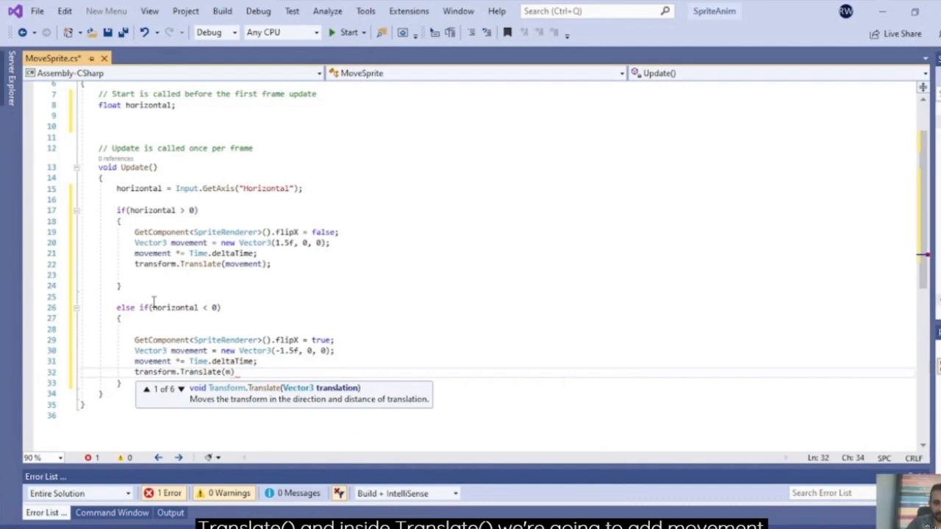
pyautogui.write('ovement')
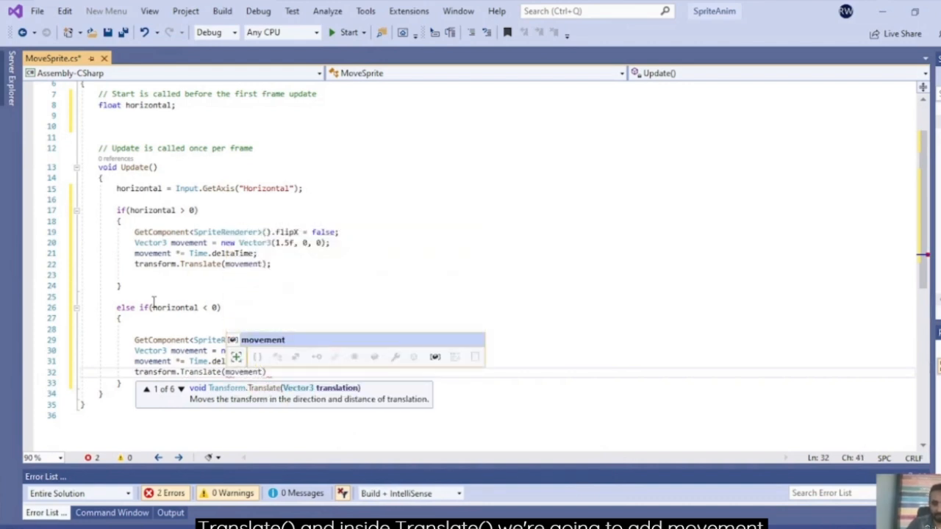
pyautogui.write(');')
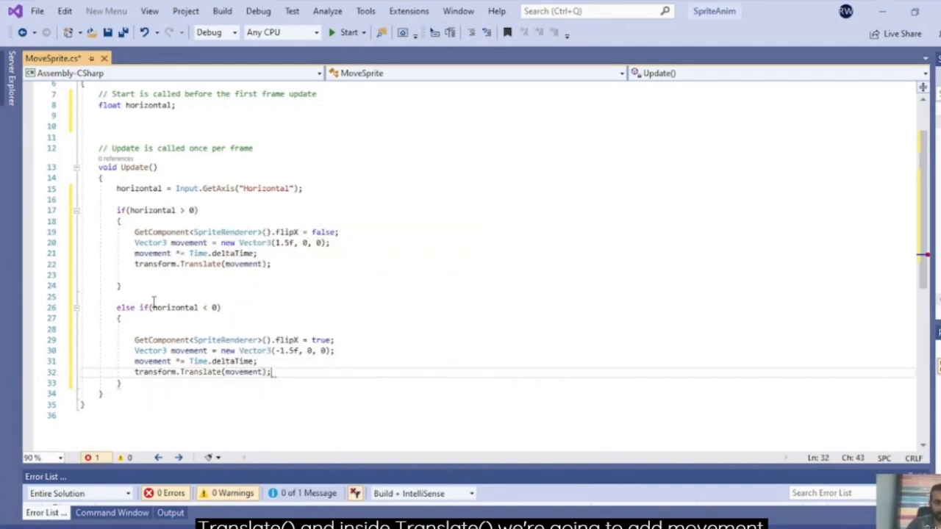
pyautogui.scroll(1, 381, 292)
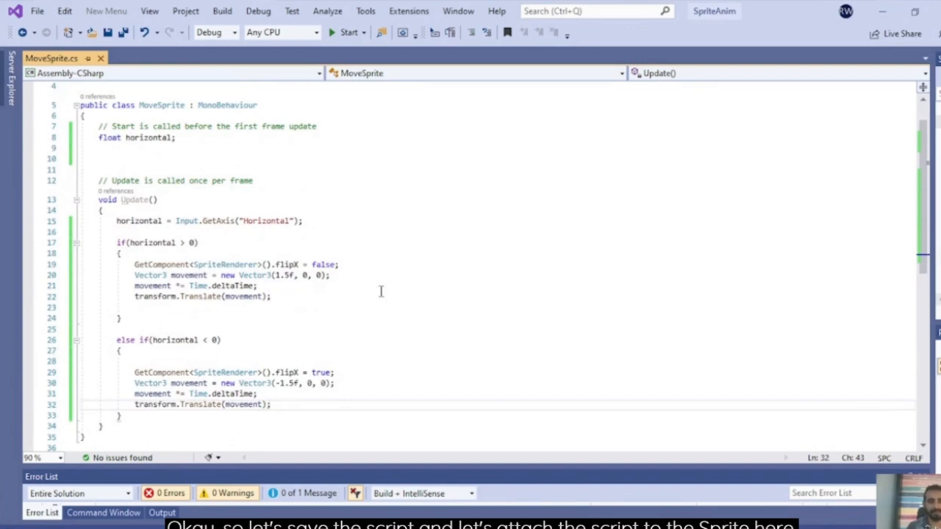
# Switch to Unity and attach the MoveSprite script to the walking person sprite object as a component.
pyautogui.click(883, 11)
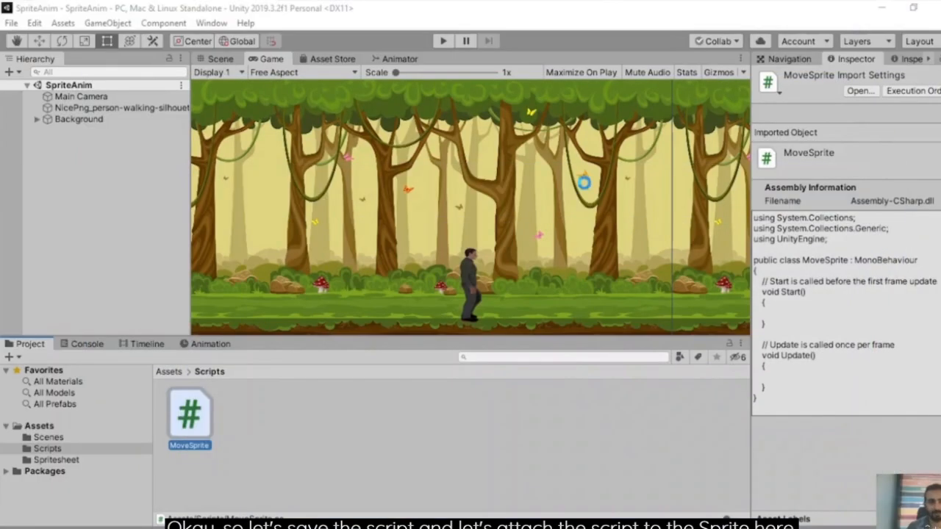
pyautogui.click(108, 109)
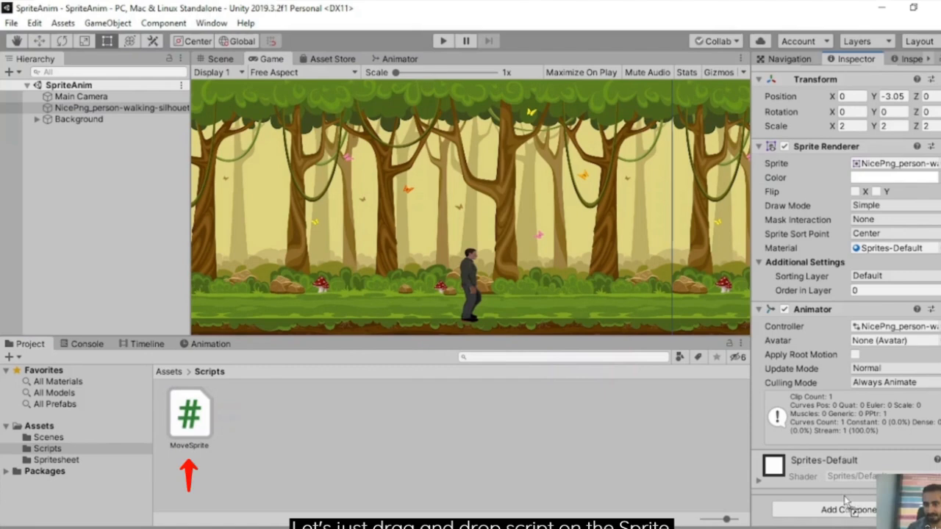
pyautogui.moveTo(834, 497); pyautogui.dragTo(834, 499)
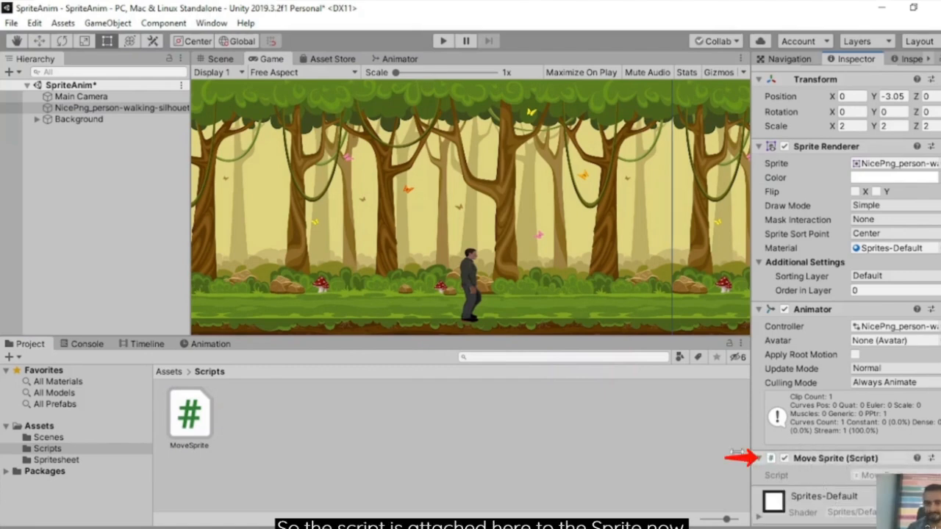
# Play the scene and test walking the person sprite to the right and to the left.
pyautogui.click(442, 42)
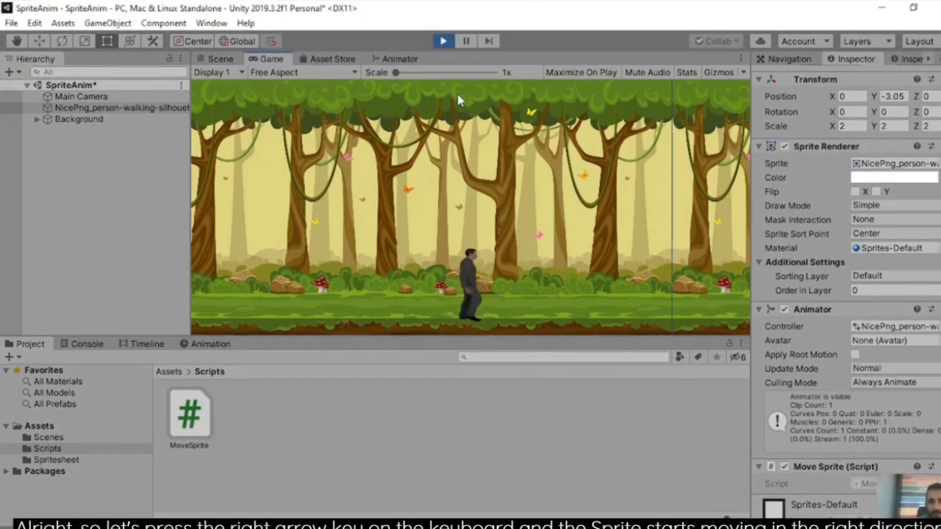
pyautogui.press('Right')
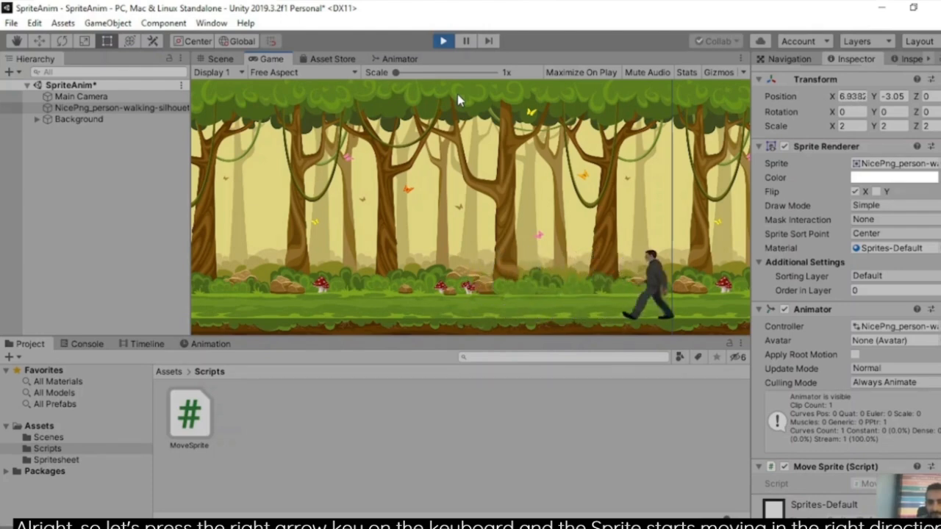
pyautogui.press('Left')
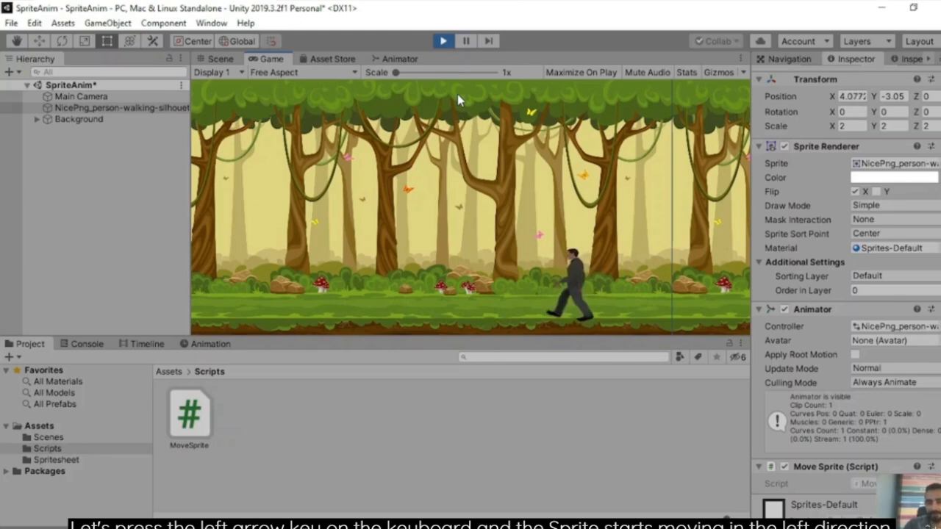
pyautogui.press('Left')
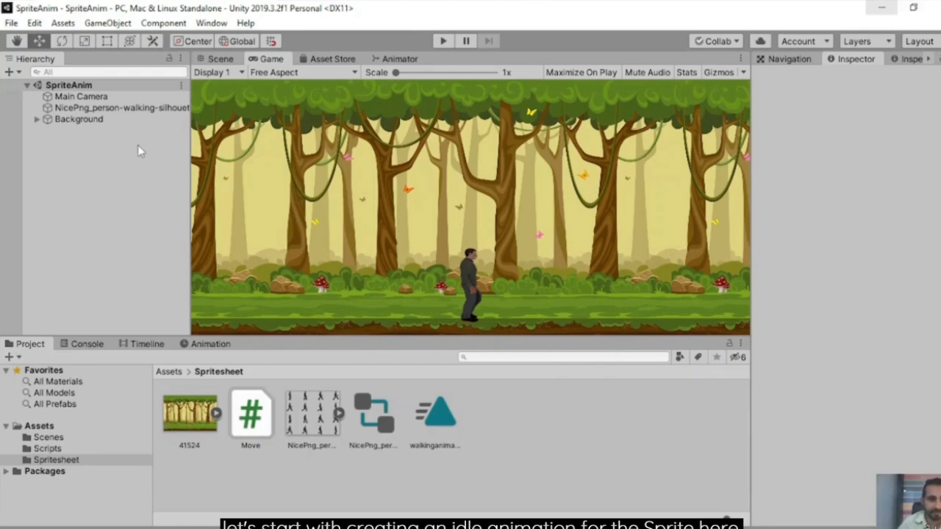
# Create a new animation clip for the walking person sprite, saved as idleanimation.anim in the Spritesheet folder.
pyautogui.click(134, 108)
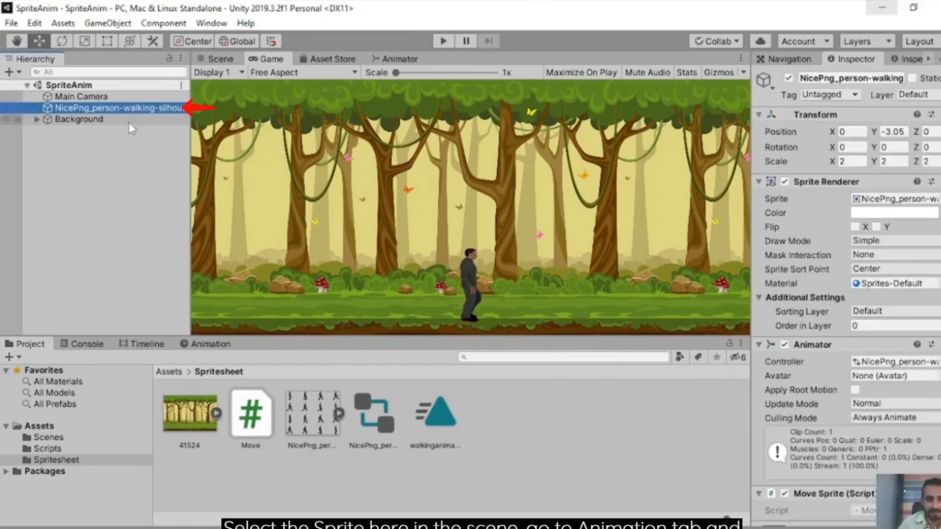
pyautogui.click(204, 345)
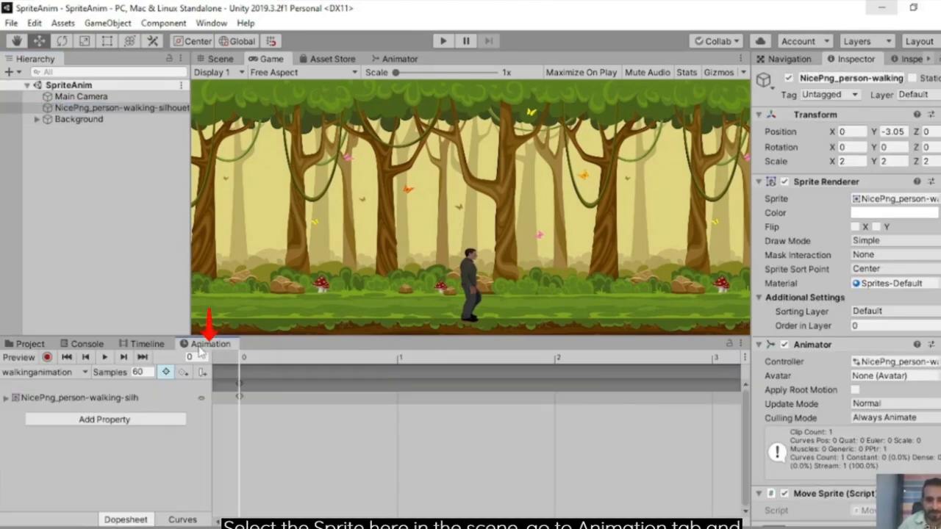
pyautogui.click(86, 373)
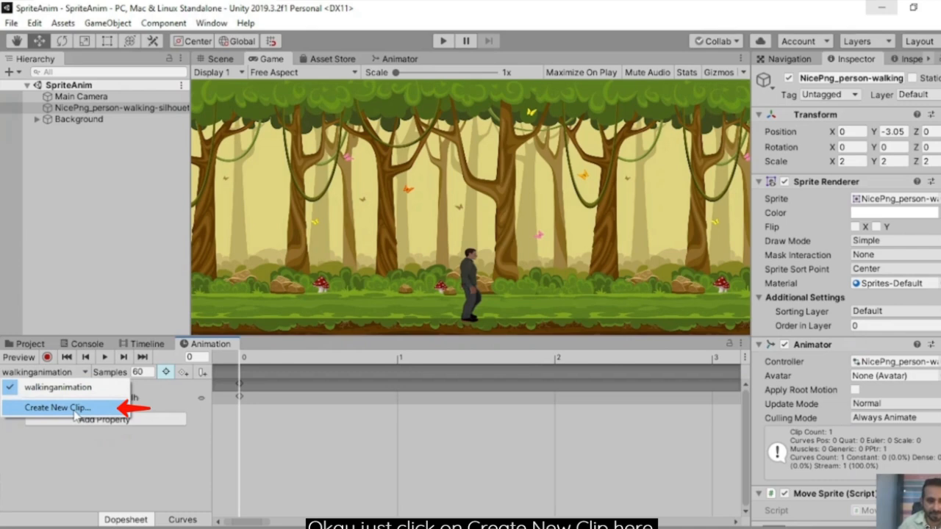
pyautogui.click(75, 411)
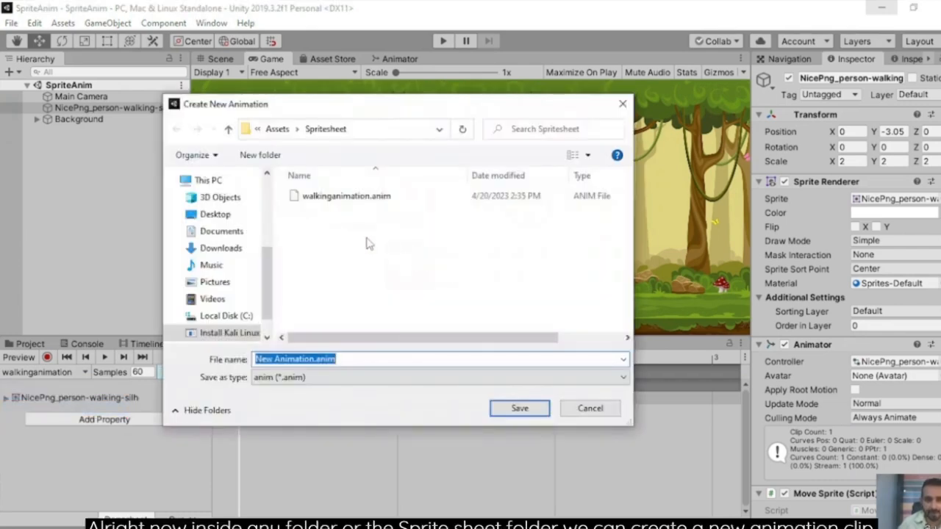
pyautogui.click(313, 360)
pyautogui.press('BackSpace')
pyautogui.press('BackSpace')
pyautogui.press('BackSpace')
pyautogui.press('BackSpace')
pyautogui.press('BackSpace')
pyautogui.press('BackSpace')
pyautogui.press('BackSpace')
pyautogui.press('BackSpace')
pyautogui.press('BackSpace')
pyautogui.press('BackSpace')
pyautogui.press('BackSpace')
pyautogui.press('BackSpace')
pyautogui.press('BackSpace')
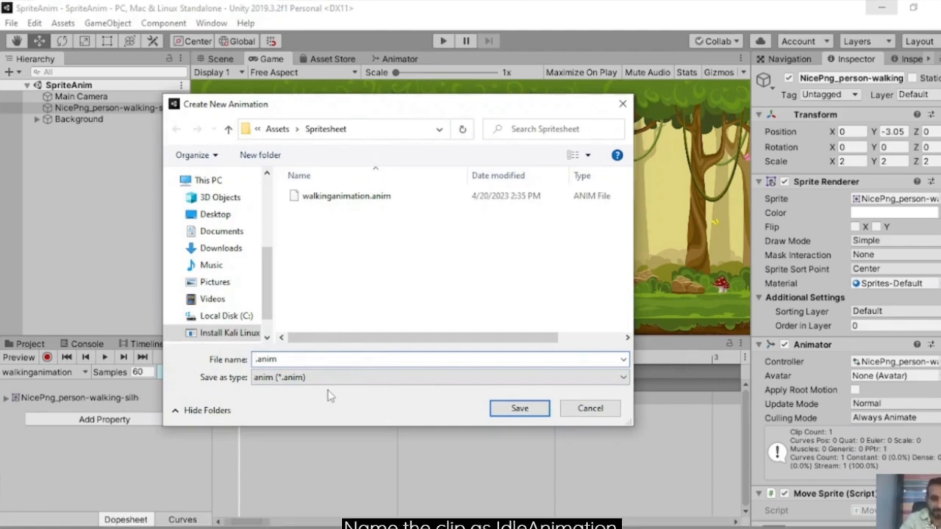
pyautogui.write('idle')
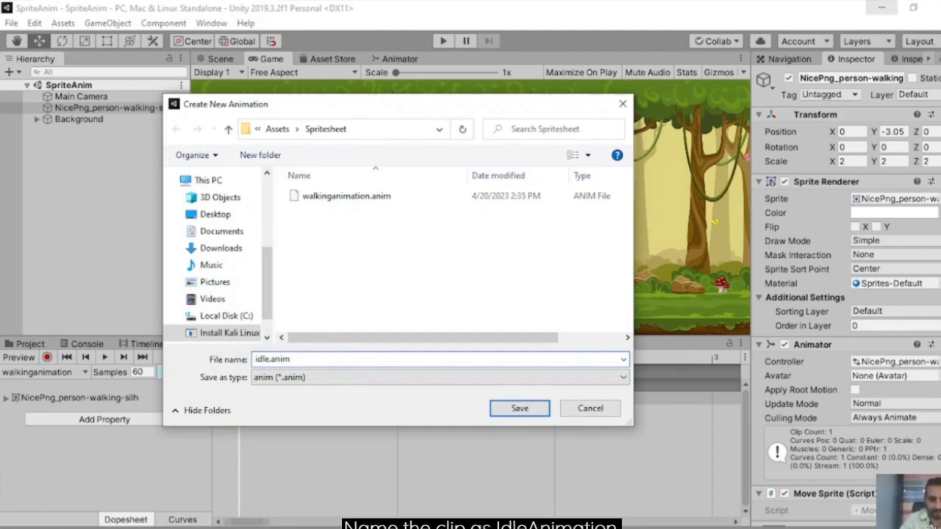
pyautogui.write('animation')
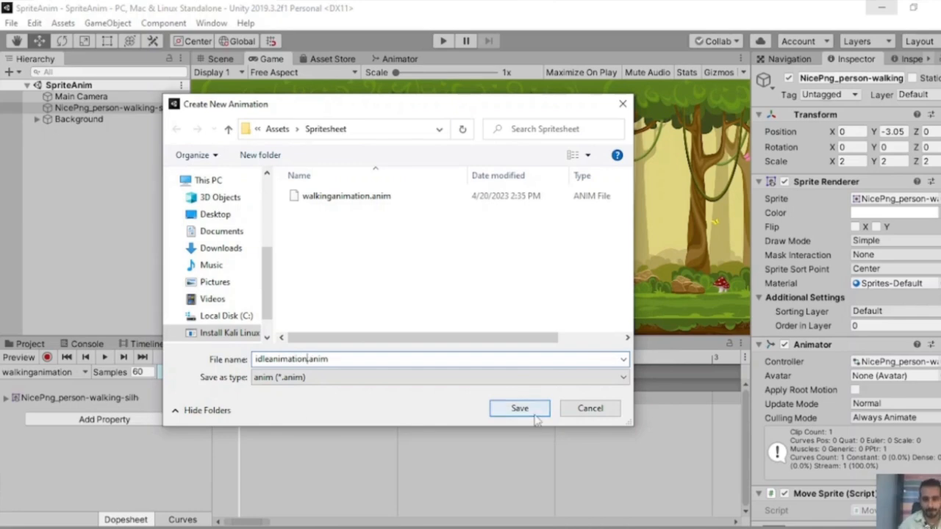
pyautogui.click(529, 412)
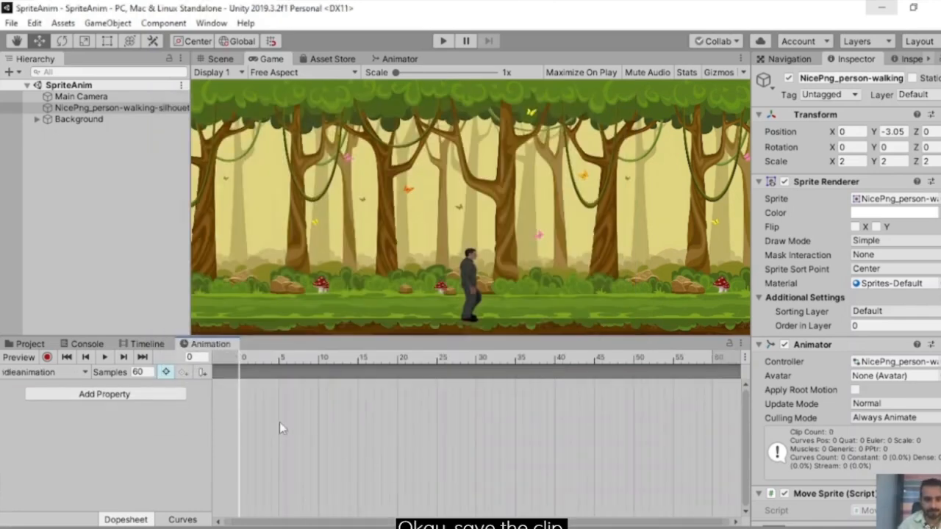
# With the Animation window temporarily beside the Game view, add the spritesheet's first sprite at frame 0 of idleanimation and preview the clip.
pyautogui.moveTo(208, 343); pyautogui.dragTo(576, 189)
pyautogui.moveTo(563, 183); pyautogui.dragTo(424, 182)
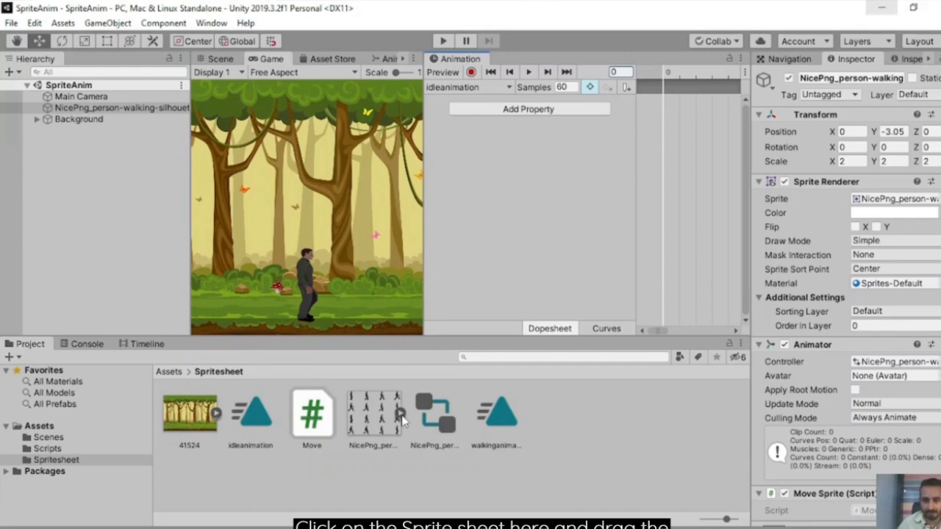
pyautogui.click(405, 413)
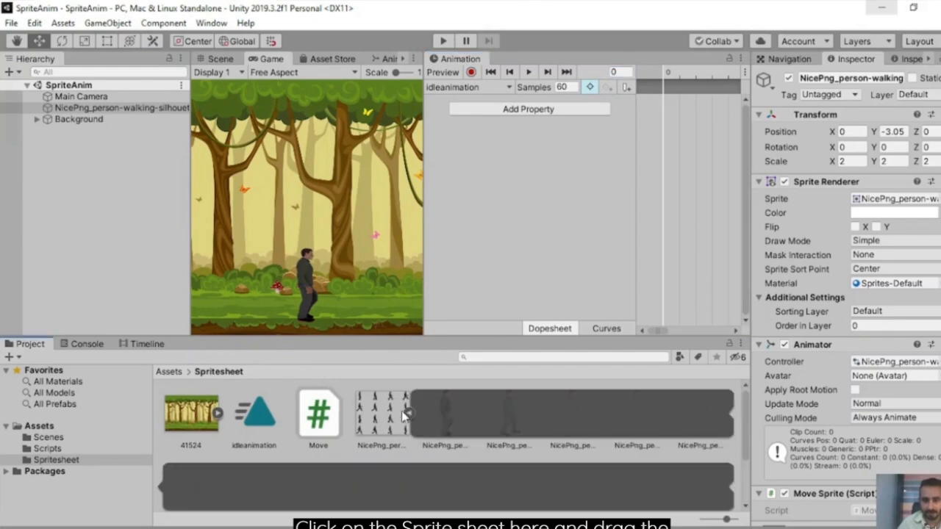
pyautogui.click(444, 416)
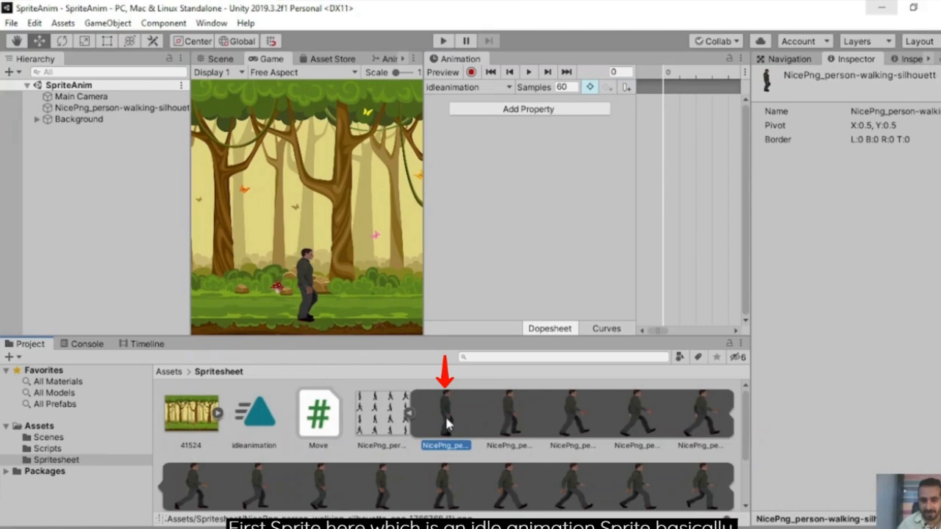
pyautogui.moveTo(445, 415); pyautogui.dragTo(688, 166)
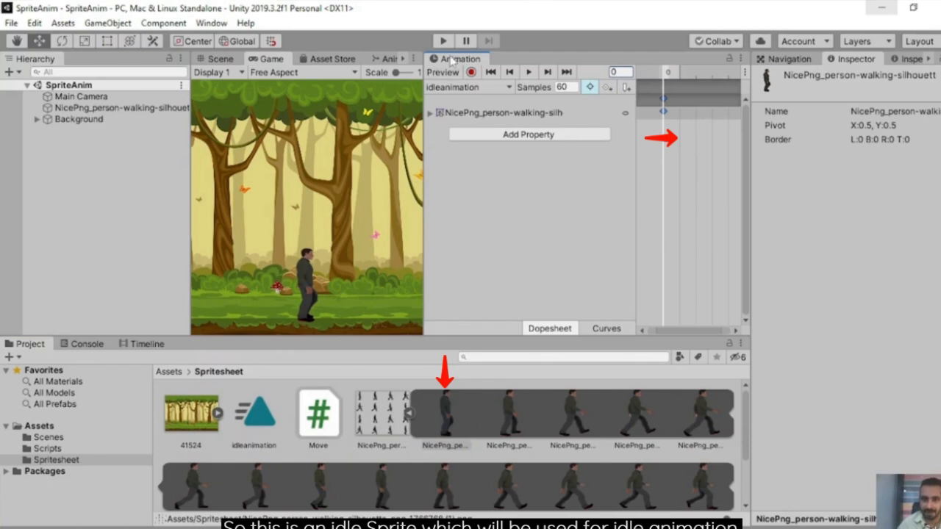
pyautogui.moveTo(454, 59); pyautogui.dragTo(190, 350)
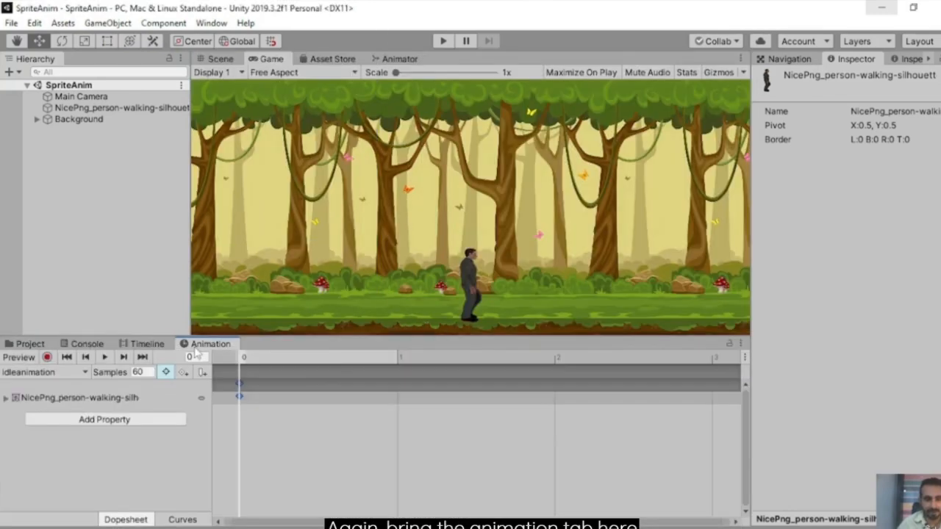
pyautogui.click(105, 357)
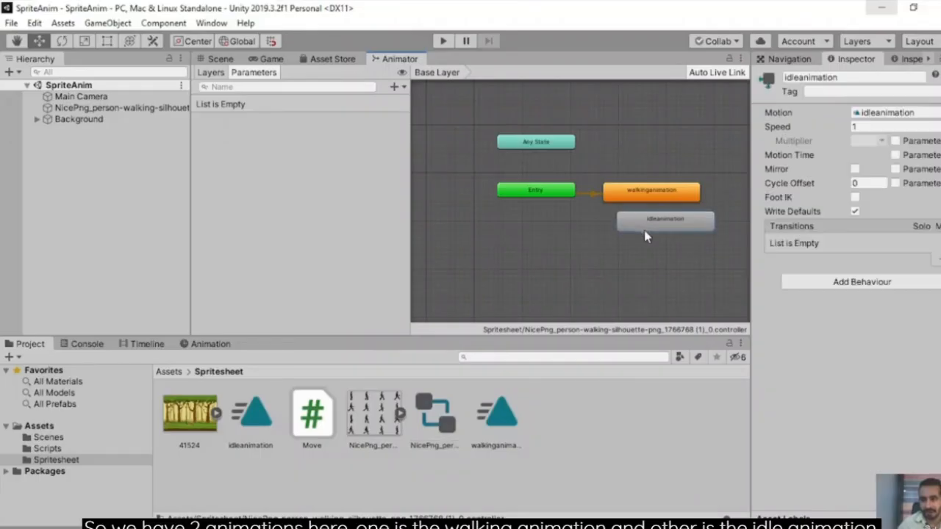
# Place the idleanimation state directly below walkinganimation in the Animator graph and test-play the scene.
pyautogui.moveTo(645, 233)
pyautogui.mouseDown()
pyautogui.moveTo(624, 255)
pyautogui.moveTo(634, 257)
pyautogui.mouseUp()
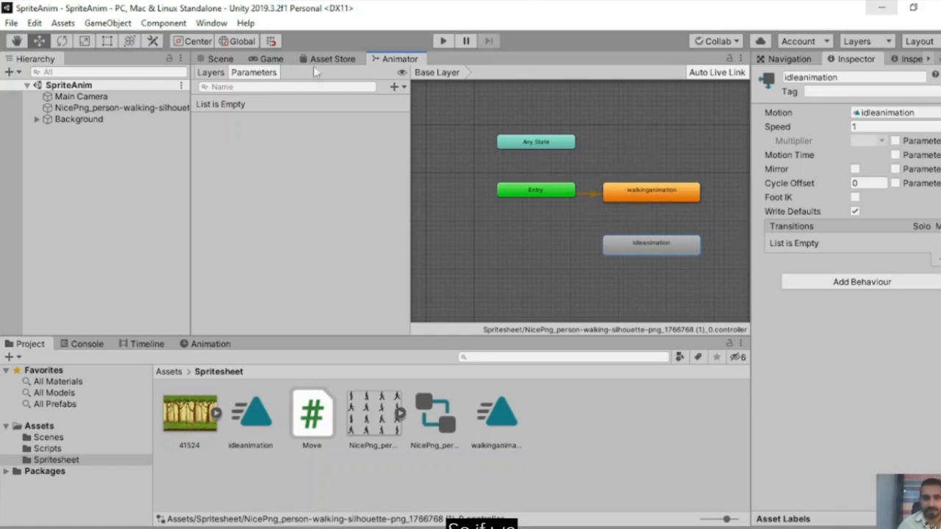
pyautogui.hotkey('ctrl', 'p')
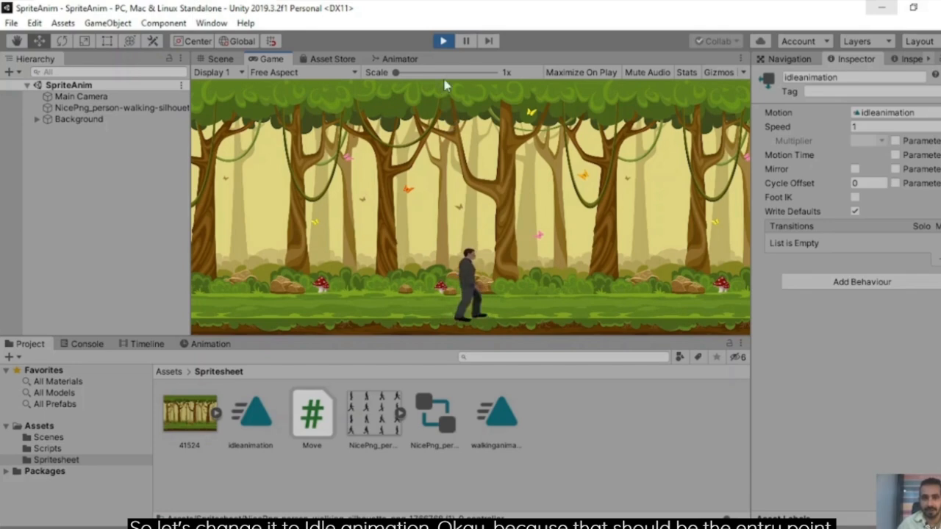
pyautogui.click(443, 42)
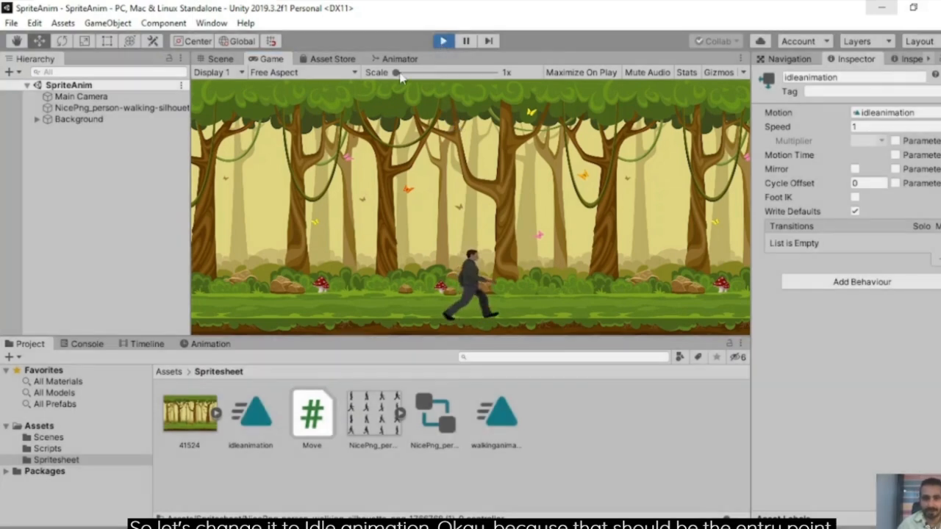
# Make idleanimation the layer default state in the Animator graph.
pyautogui.click(397, 59)
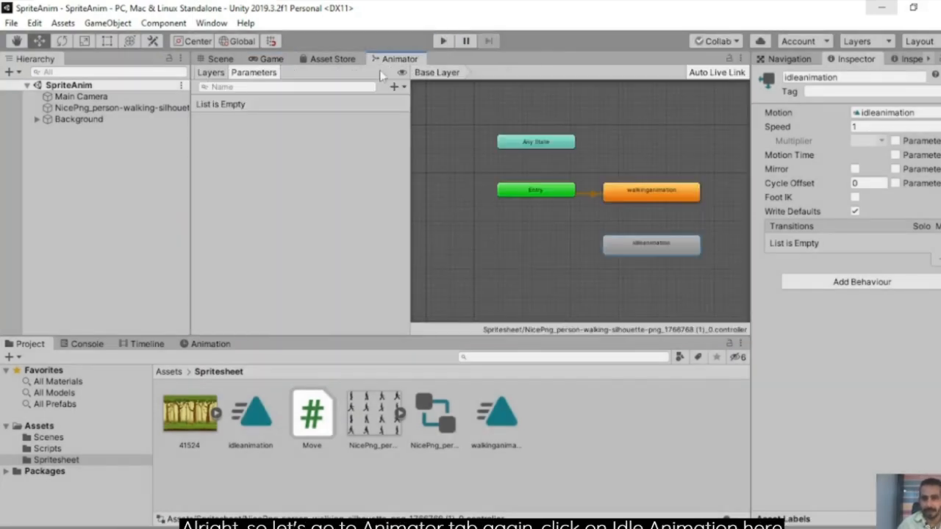
pyautogui.rightClick(644, 254)
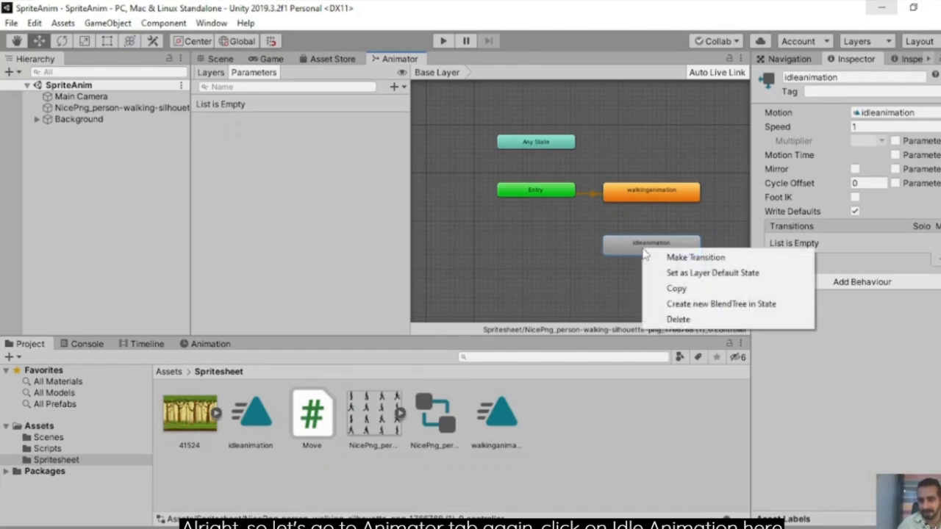
pyautogui.click(676, 275)
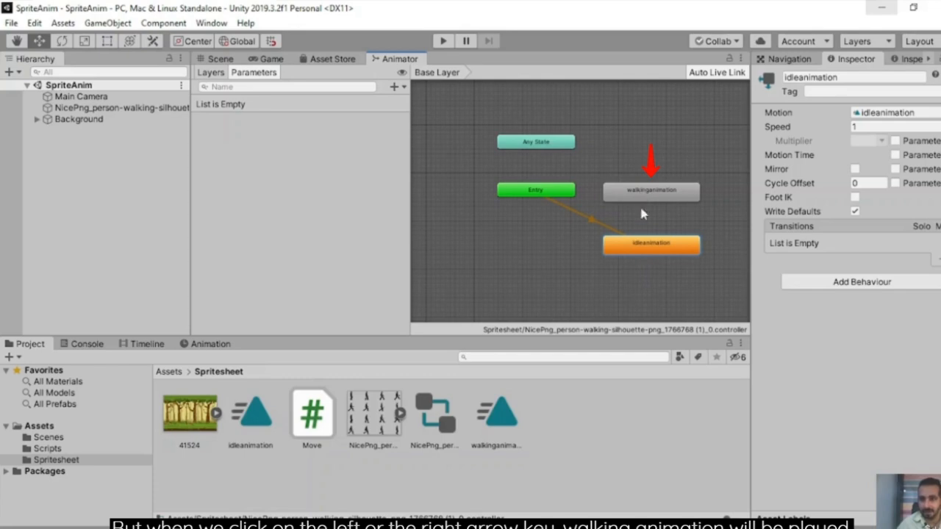
# Make transitions in both directions between the idleanimation and walkinganimation states.
pyautogui.rightClick(637, 253)
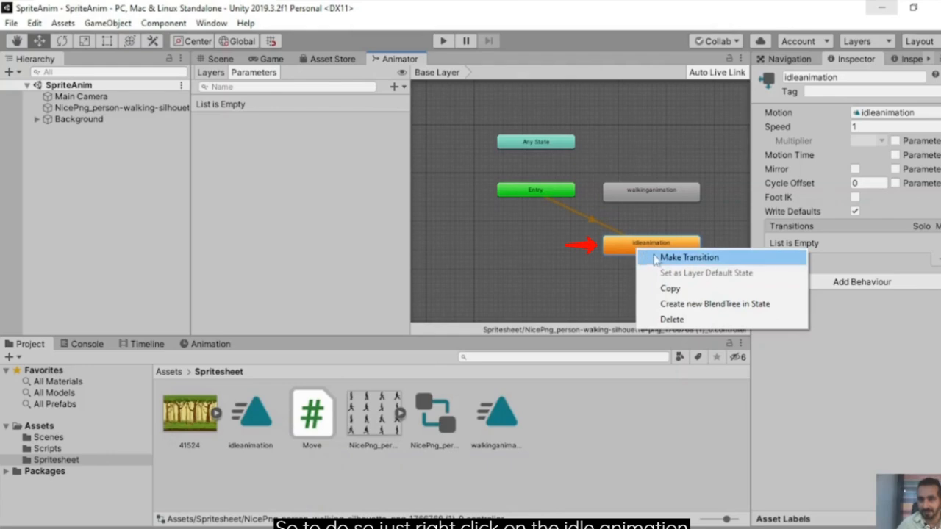
pyautogui.click(651, 258)
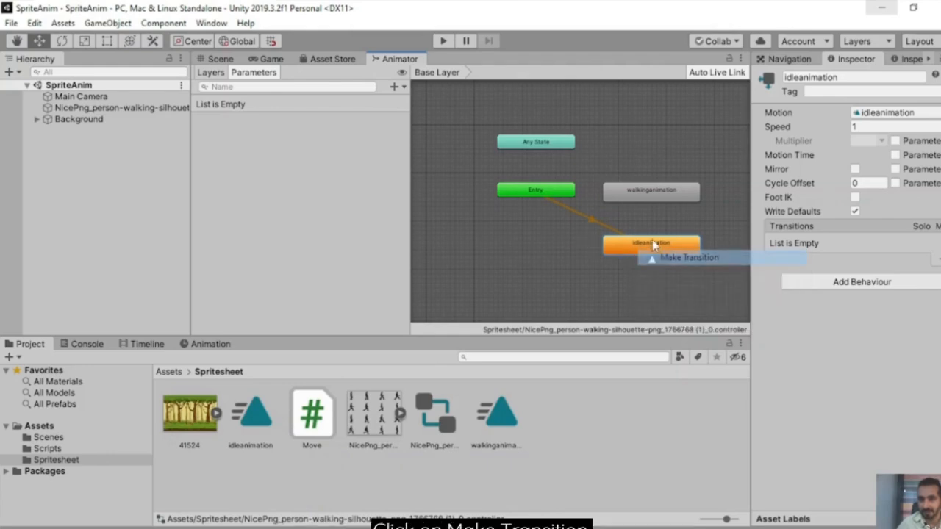
pyautogui.click(655, 199)
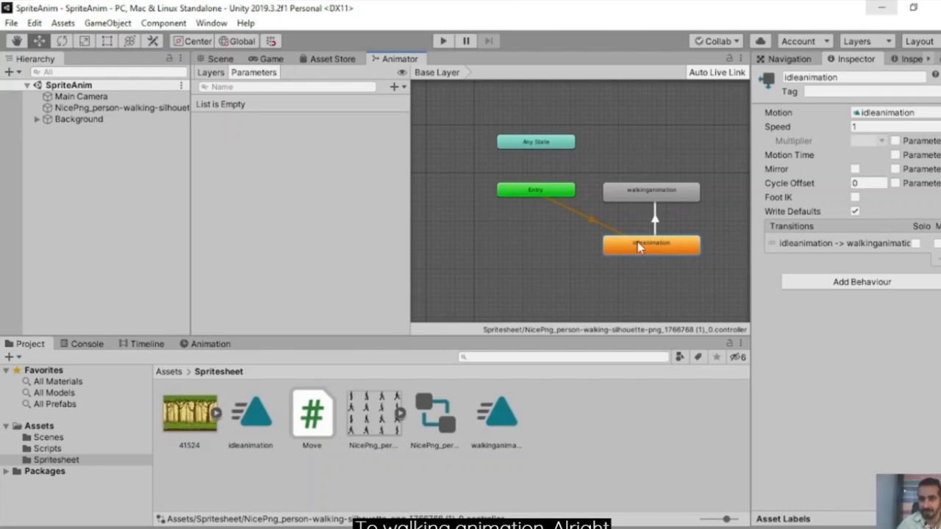
pyautogui.rightClick(628, 194)
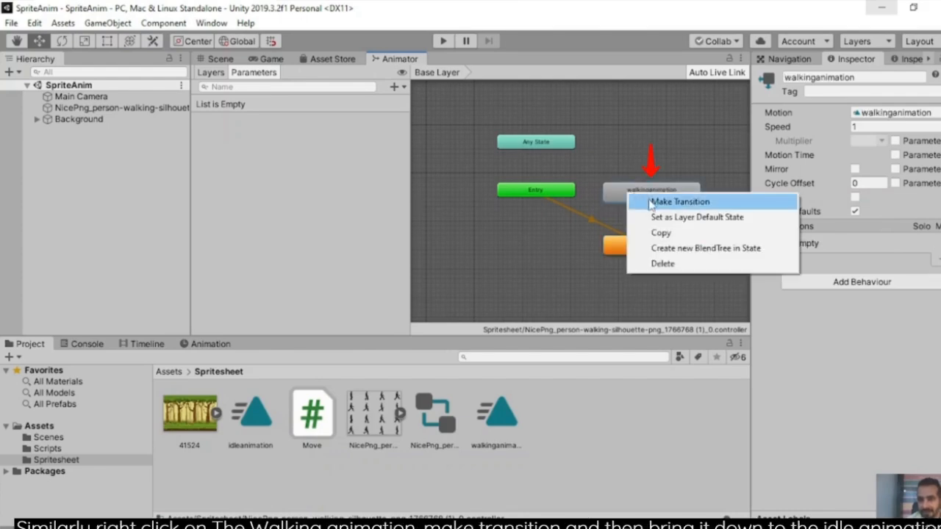
pyautogui.click(649, 202)
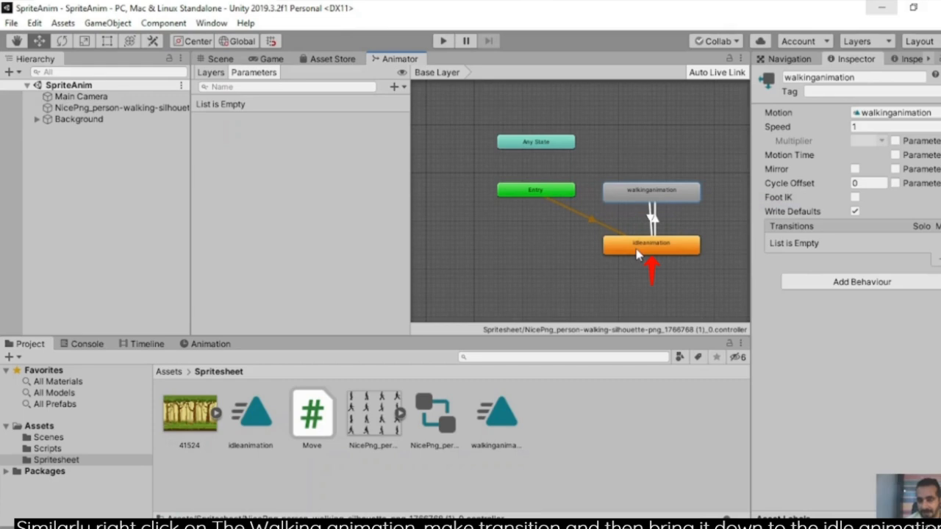
pyautogui.click(639, 254)
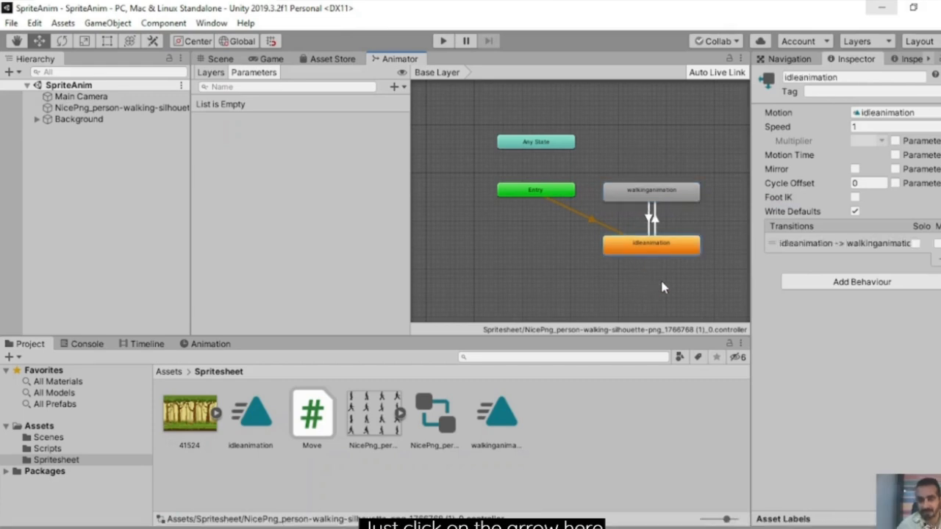
# For the idleanimation -> walkinganimation transition, disable Has Exit Time and set the Transition Duration to 0.
pyautogui.click(655, 222)
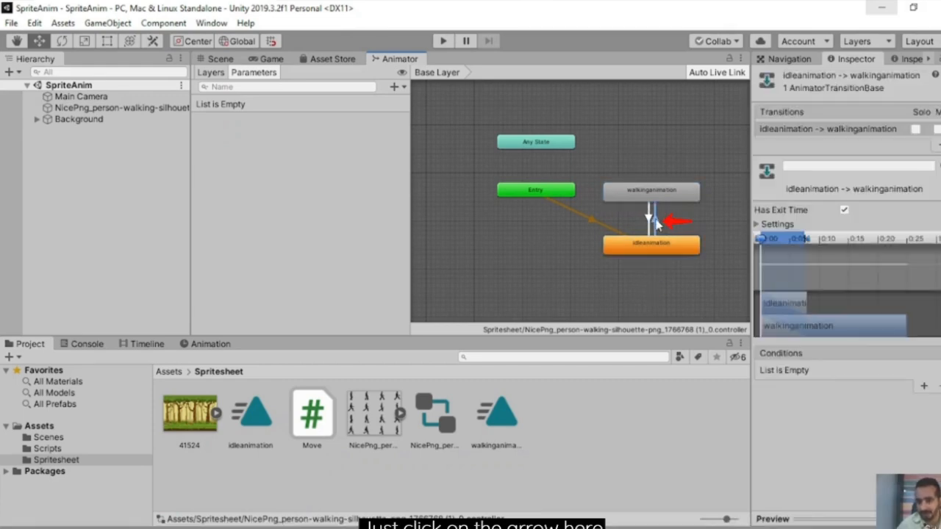
pyautogui.click(844, 211)
pyautogui.click(756, 224)
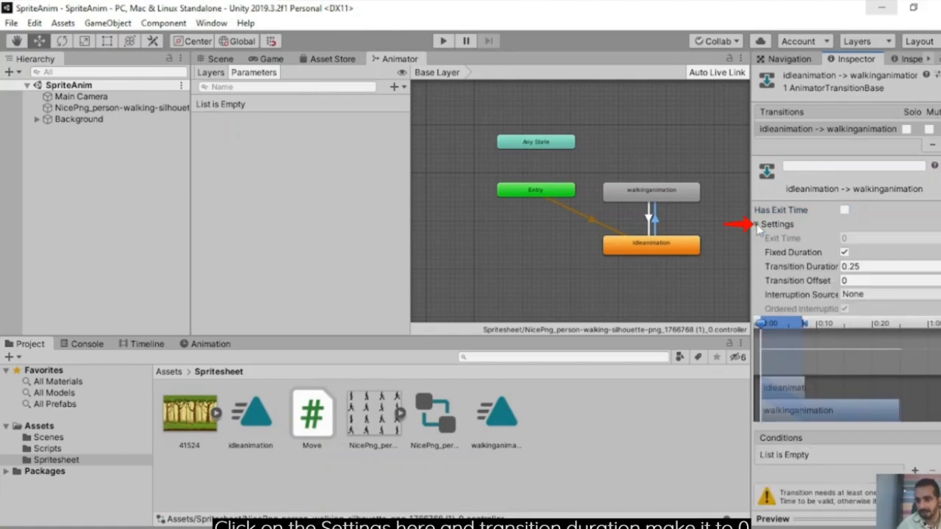
pyautogui.click(867, 267)
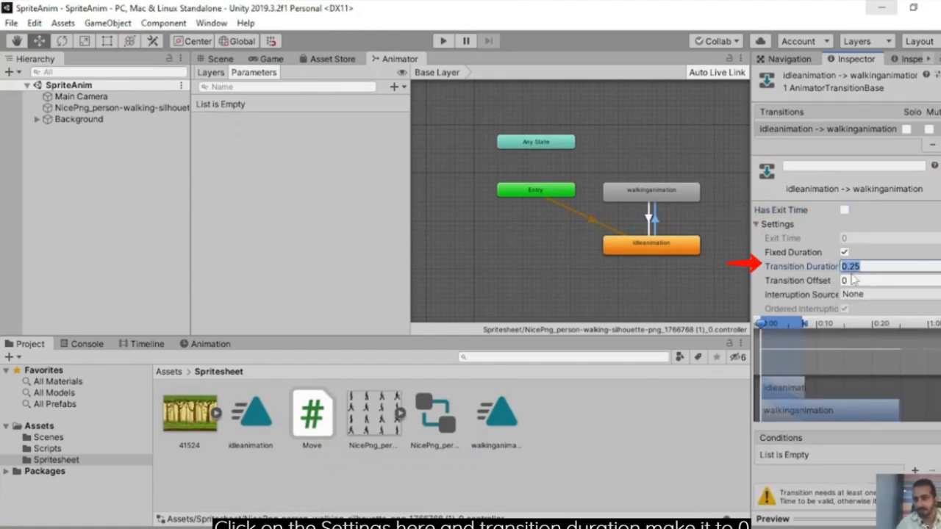
pyautogui.write('0')
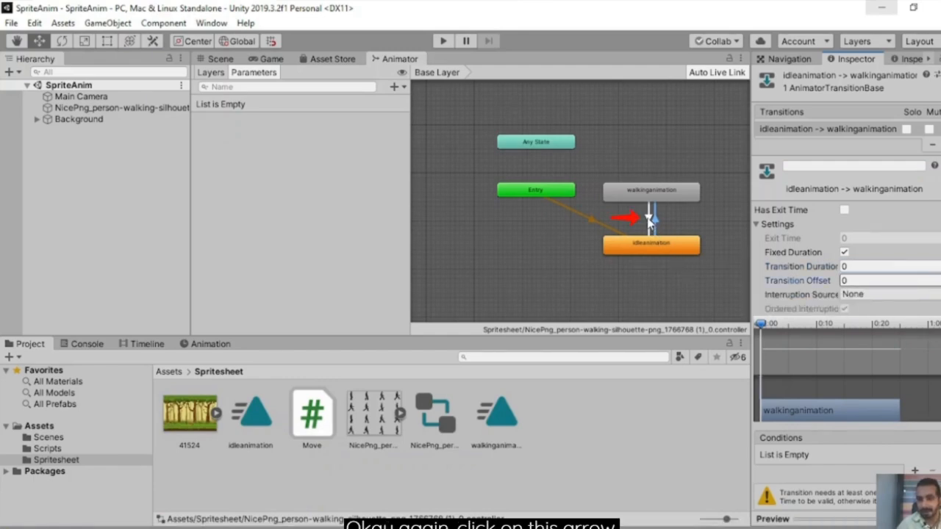
# For the walkinganimation -> idleanimation transition, disable Has Exit Time and set the Transition Duration to 0.
pyautogui.click(649, 210)
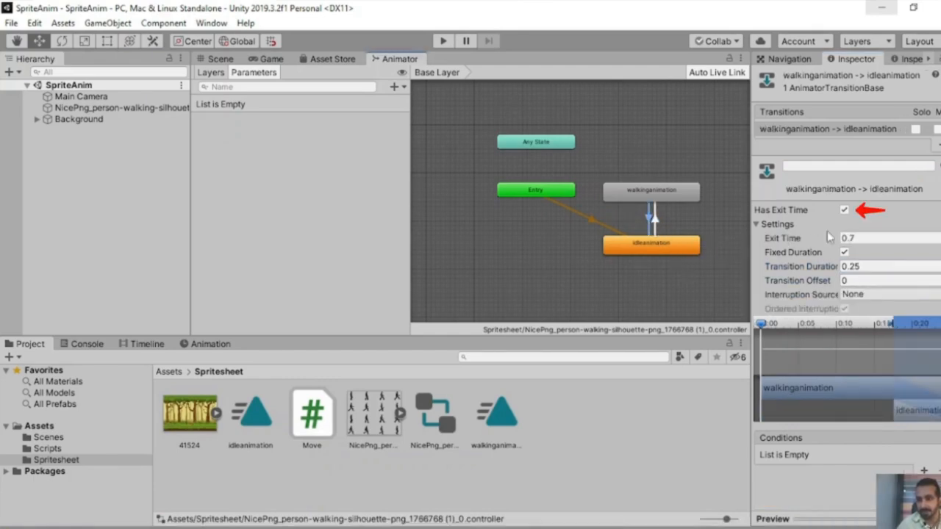
pyautogui.click(844, 210)
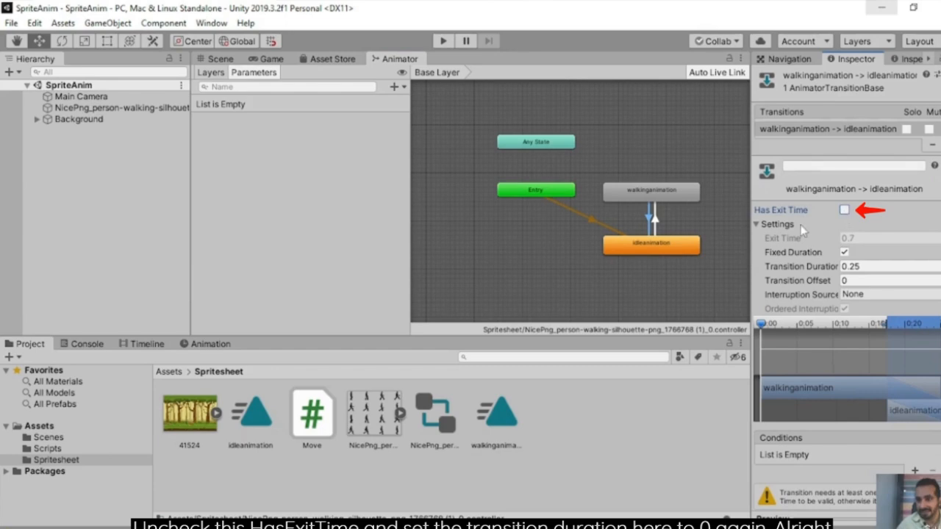
pyautogui.click(858, 268)
pyautogui.write('0')
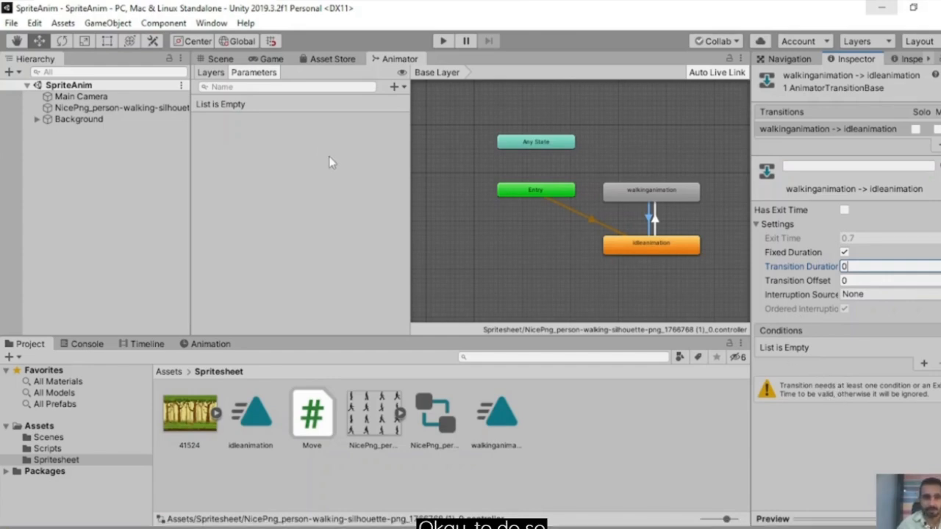
# Add a Bool parameter named canwalk to the Animator controller.
pyautogui.click(394, 87)
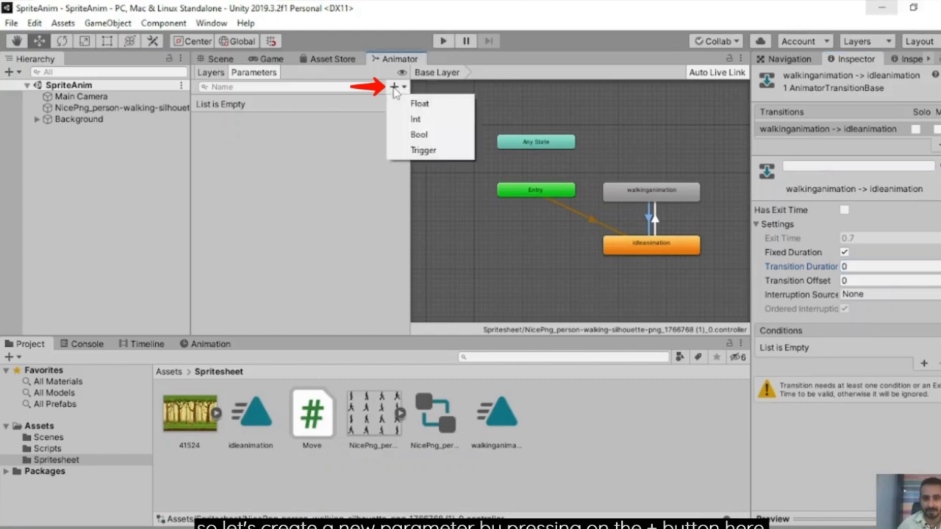
pyautogui.click(428, 137)
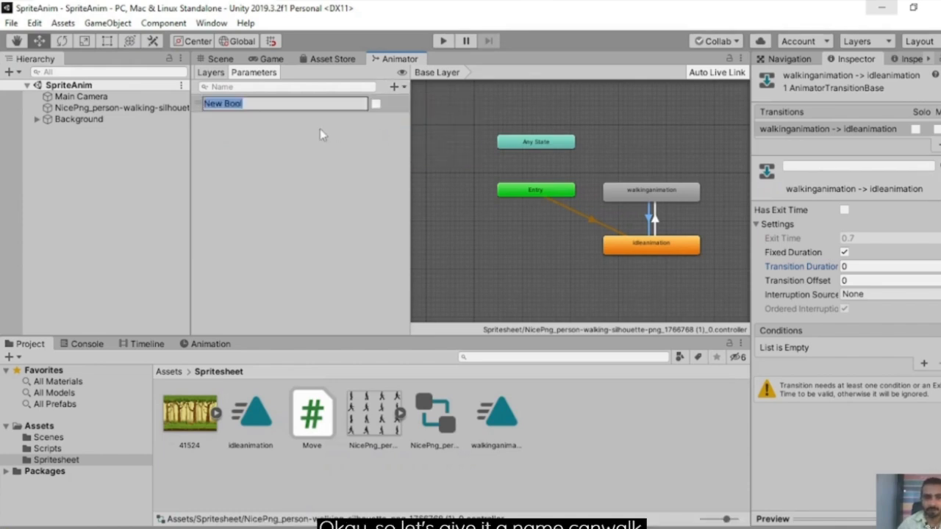
pyautogui.click(267, 106)
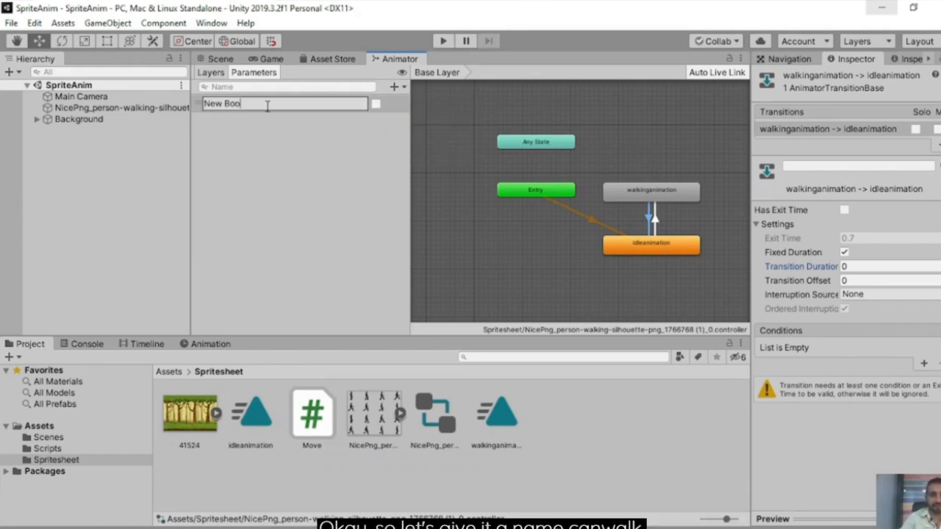
pyautogui.press('BackSpace')
pyautogui.press('BackSpace')
pyautogui.press('BackSpace')
pyautogui.press('BackSpace')
pyautogui.press('BackSpace')
pyautogui.press('BackSpace')
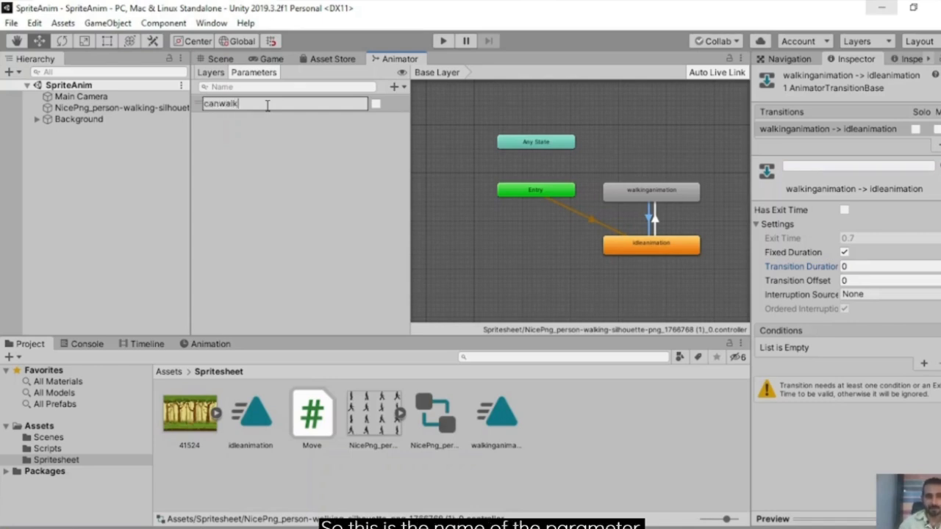
pyautogui.click(296, 188)
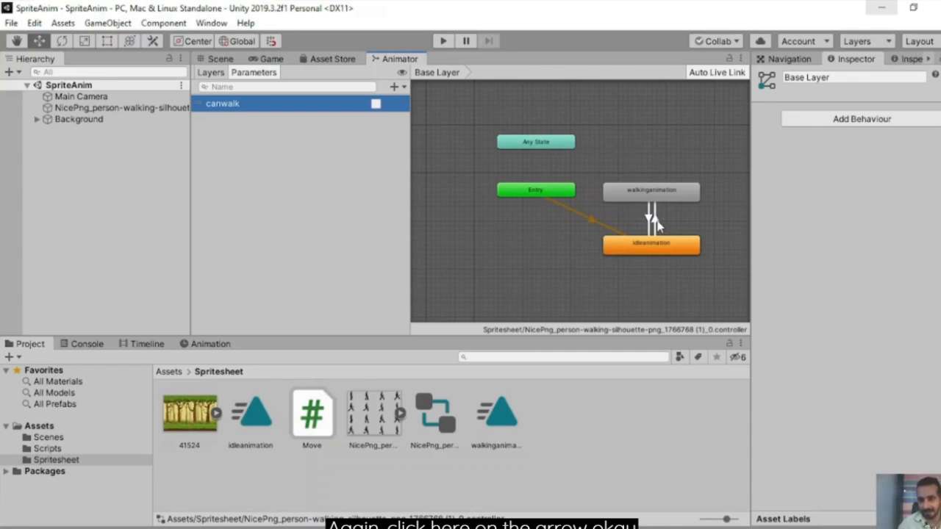
# Add a canwalk condition to both transitions: true for idleanimation -> walkinganimation and false for walkinganimation -> idleanimation.
pyautogui.click(655, 221)
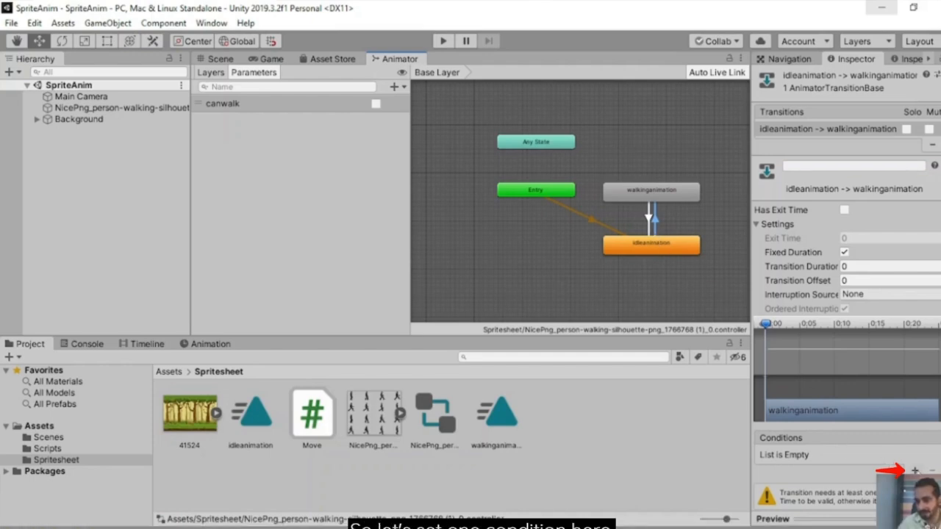
pyautogui.click(915, 471)
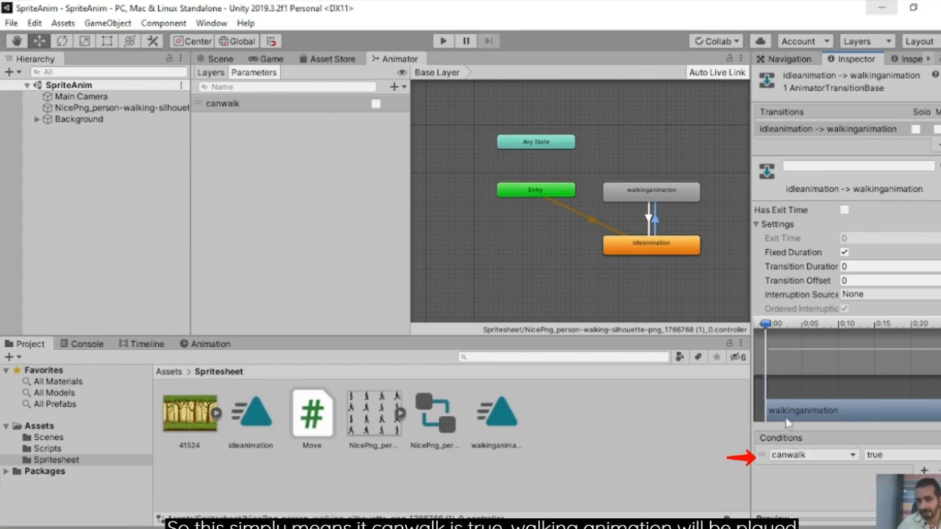
pyautogui.click(653, 219)
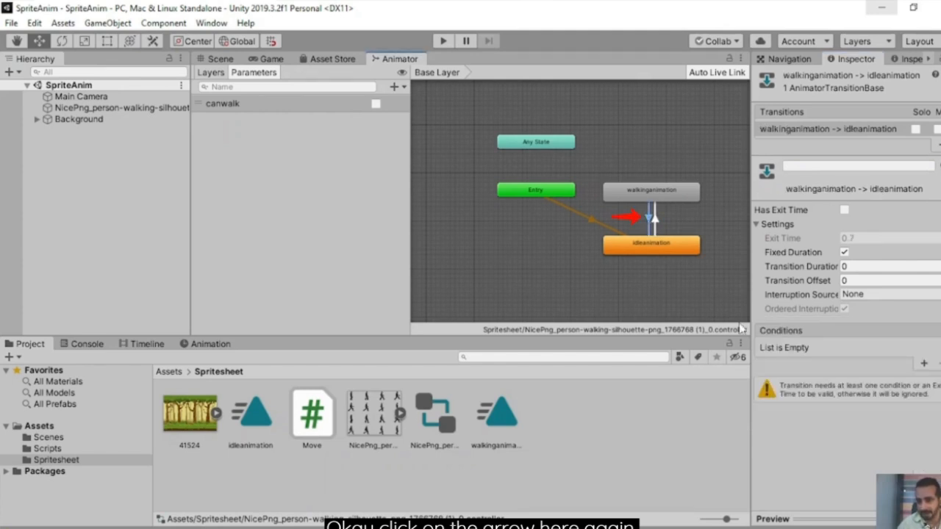
pyautogui.click(924, 363)
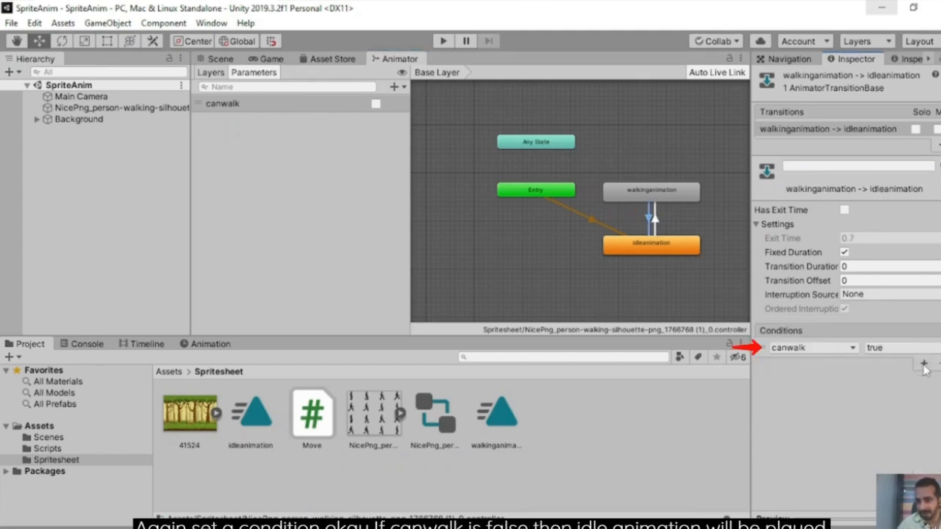
pyautogui.click(911, 348)
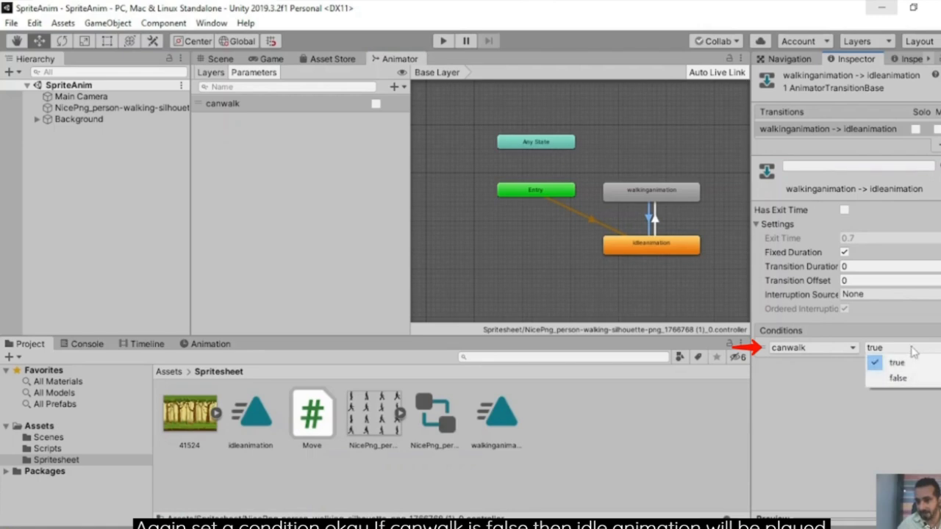
pyautogui.click(898, 377)
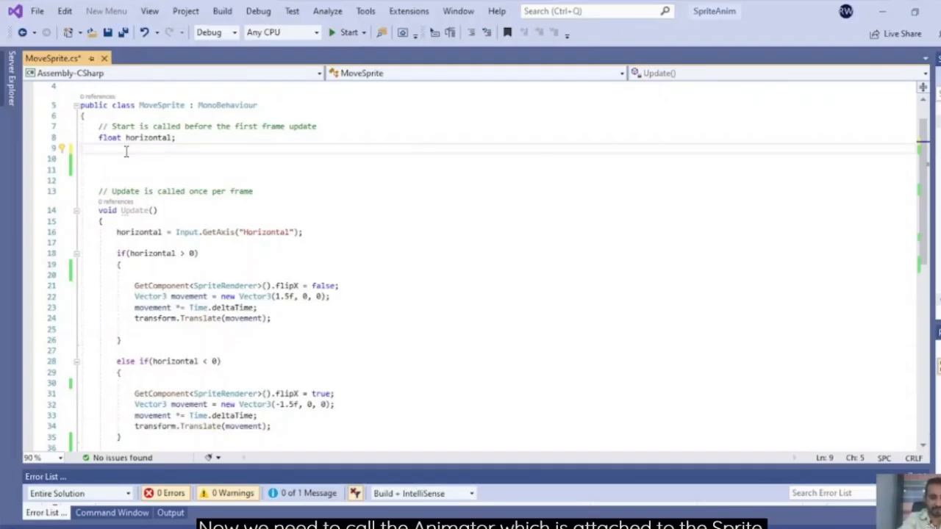
# In MoveSprite.cs in Visual Studio, declare the field "Animator anim;" below the horizontal float.
pyautogui.write('Ani')
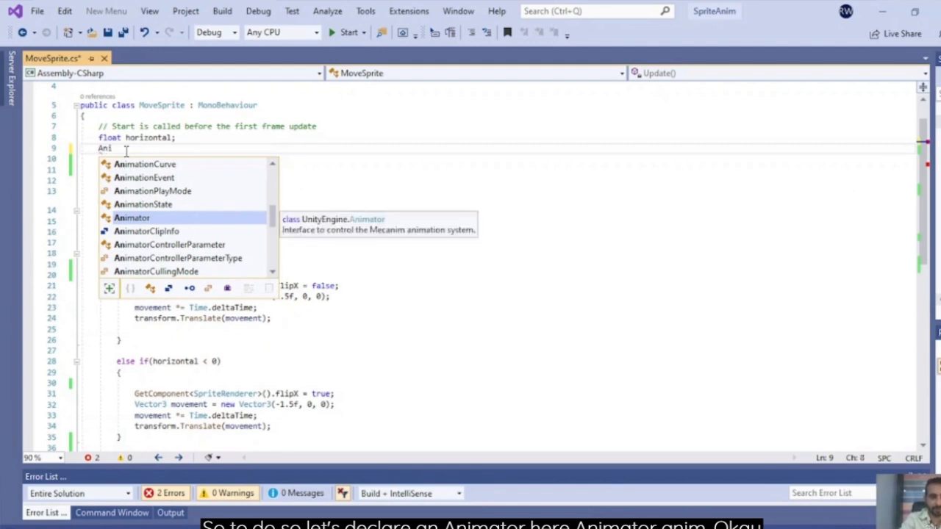
pyautogui.press('Tab')
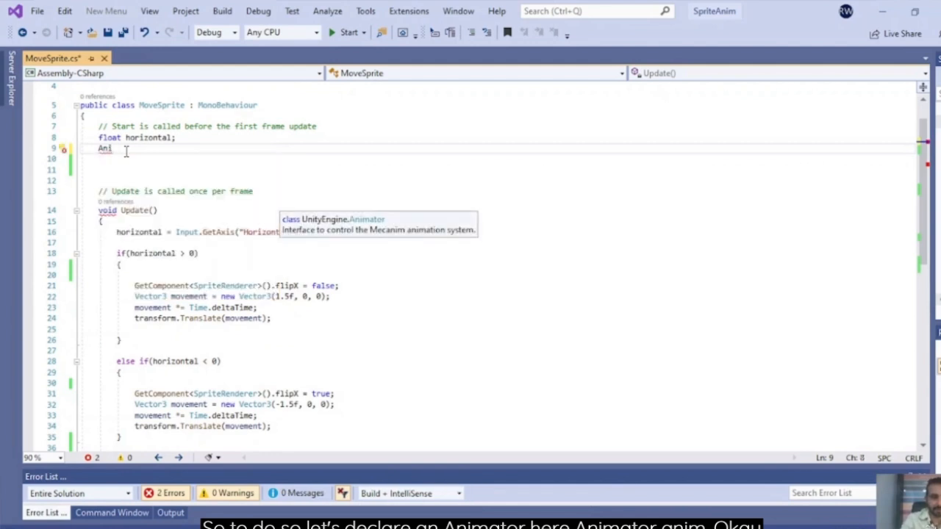
pyautogui.write('anim;')
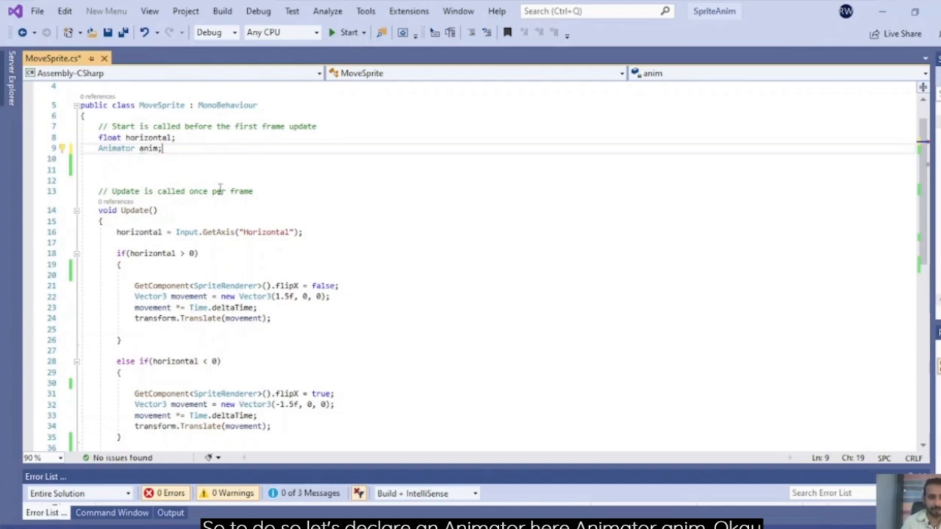
# Add an empty "void Start()" method with braces between the field declarations and the Update method.
pyautogui.click(163, 170)
pyautogui.press('Return')
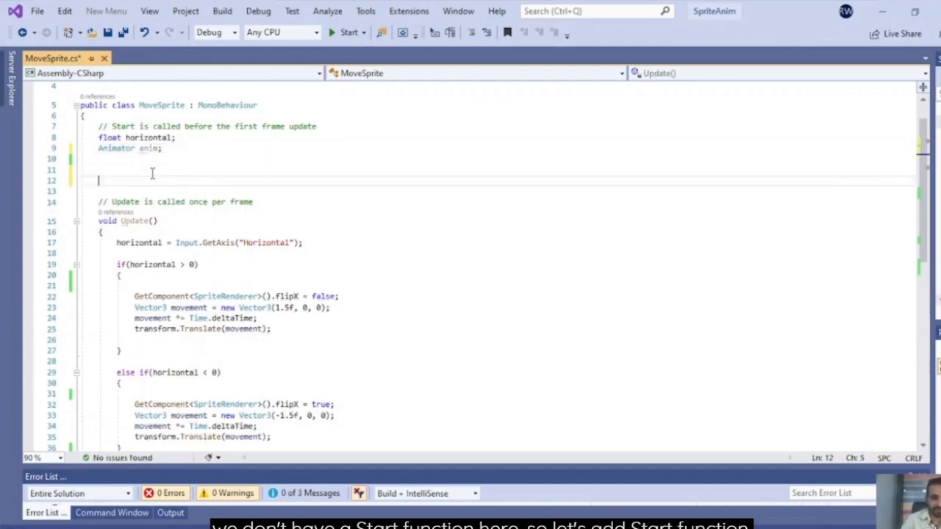
pyautogui.write('void Start')
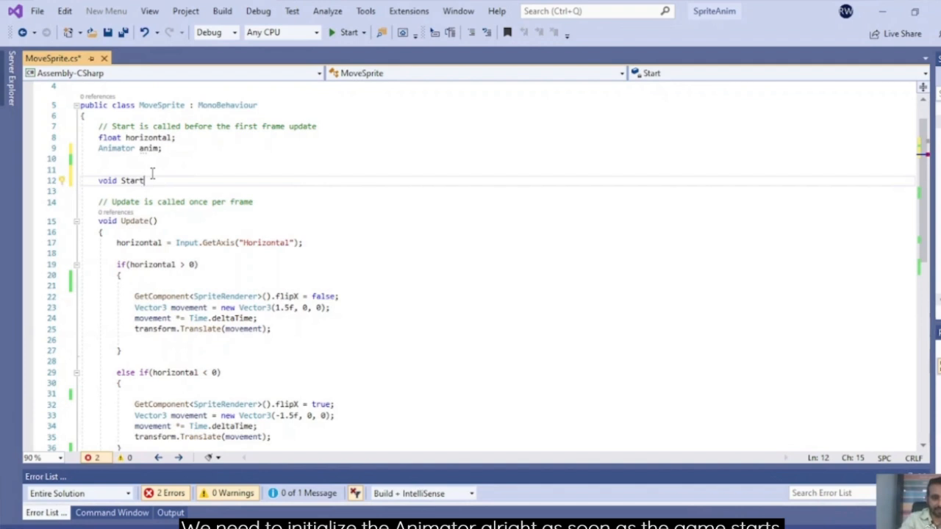
pyautogui.write('() {')
pyautogui.press('Return')
pyautogui.press('Return')
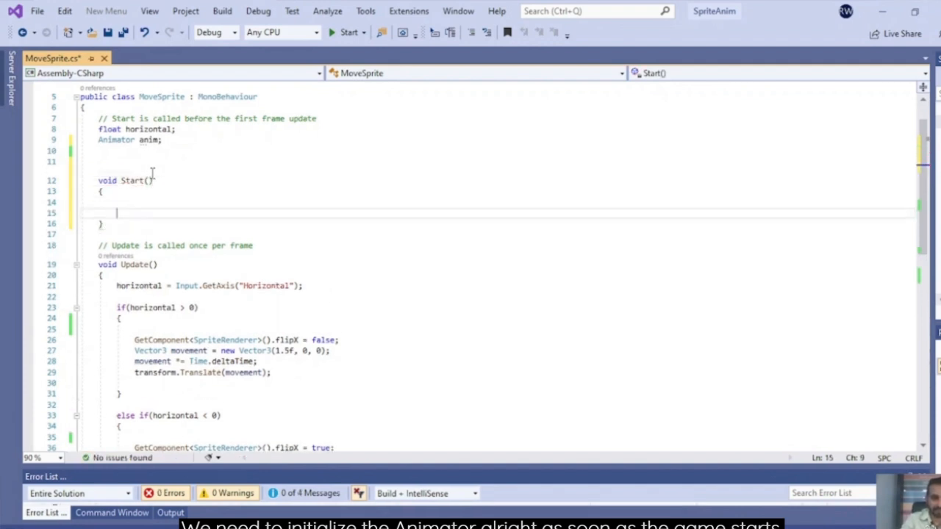
# Initialize the animator inside Start with "anim = GetComponent<Animator>();".
pyautogui.write('anim')
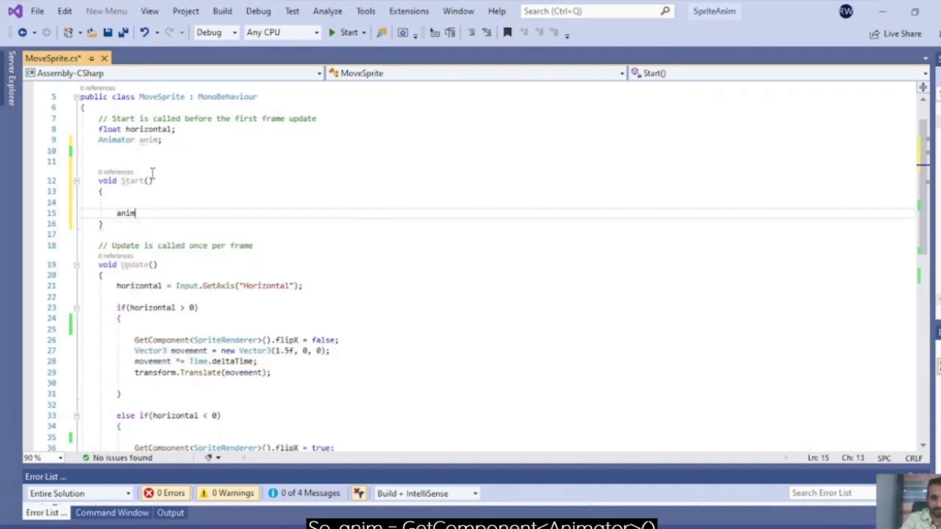
pyautogui.write(' = Get')
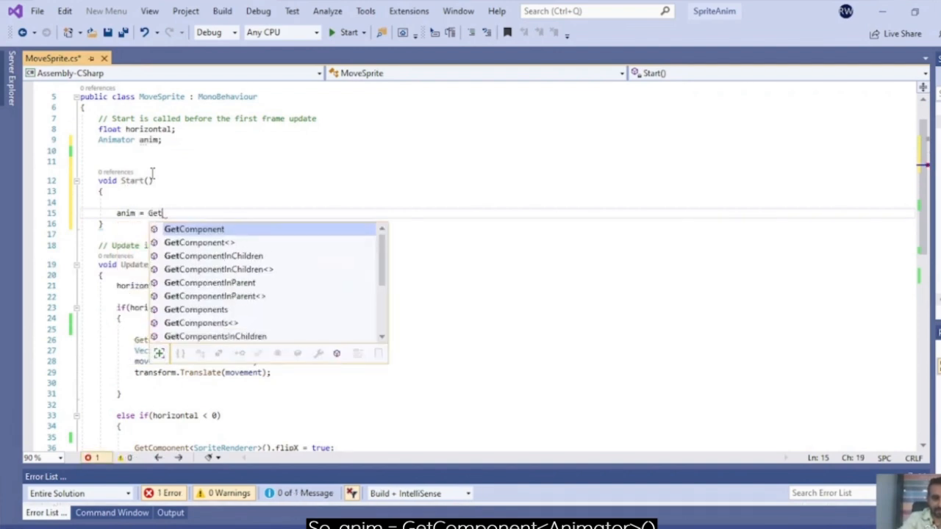
pyautogui.press('Tab')
pyautogui.write('<Anim')
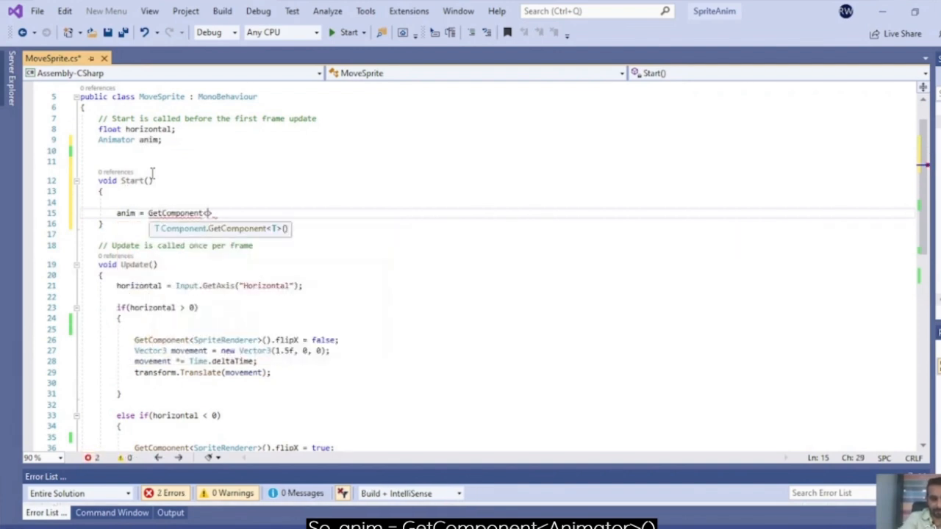
pyautogui.press('Tab')
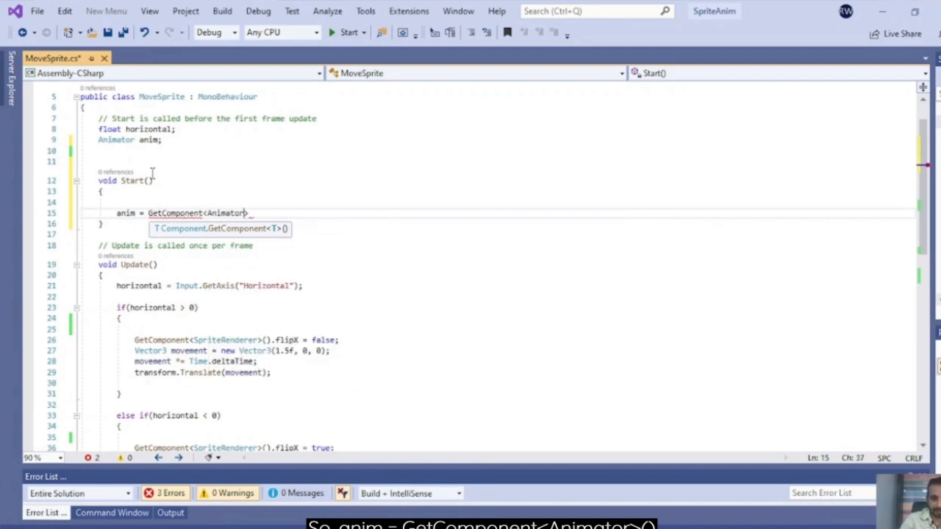
pyautogui.write('>();')
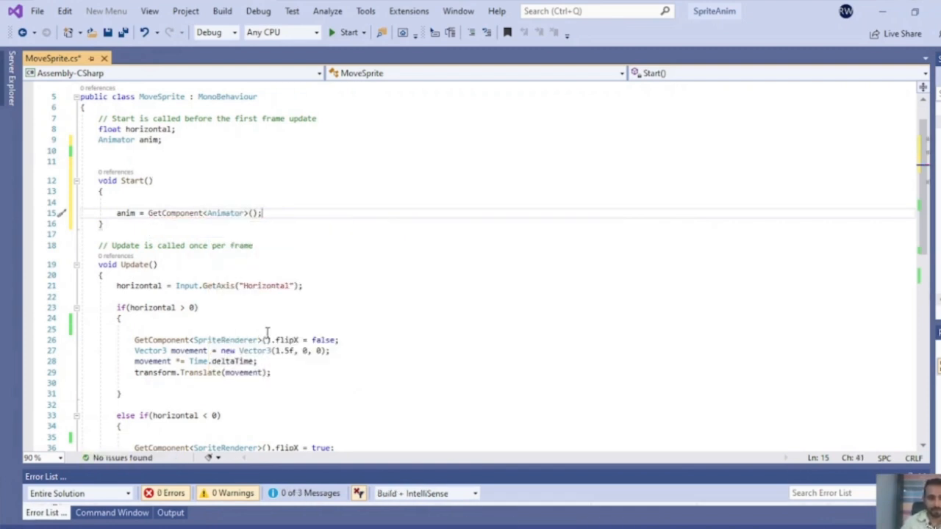
# Insert "anim.SetBool("canwalk", true);" above the flipX line in the "horizontal > 0" block of Update.
pyautogui.scroll(-2, 267, 333)
pyautogui.scroll(-2, 267, 332)
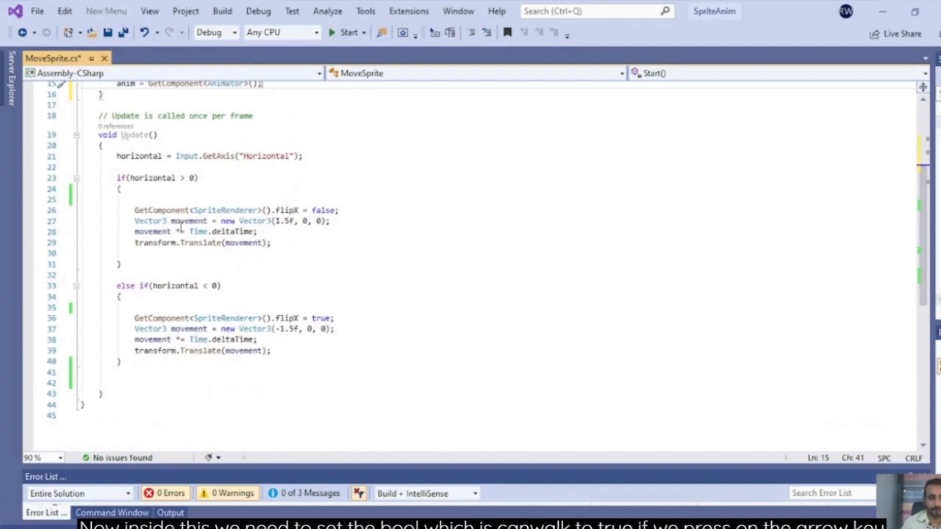
pyautogui.click(158, 199)
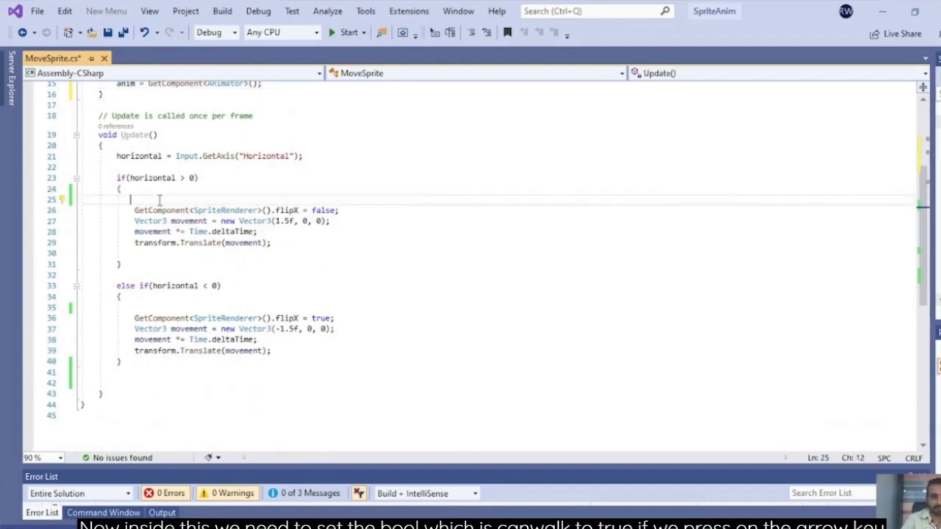
pyautogui.press('Return')
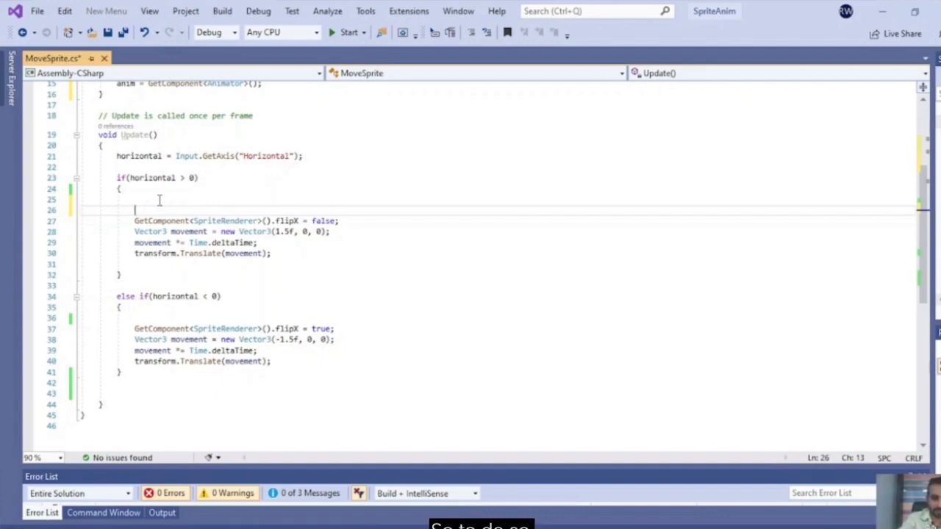
pyautogui.write('anim')
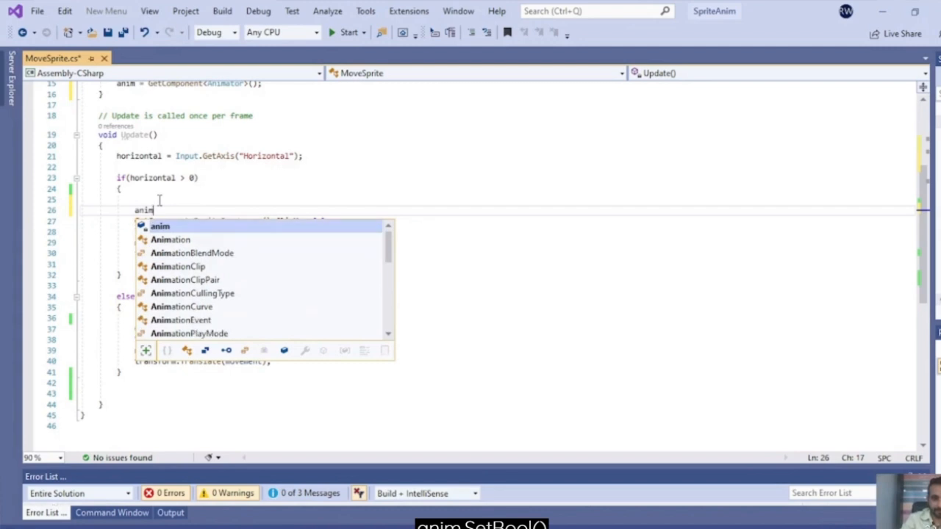
pyautogui.write('.')
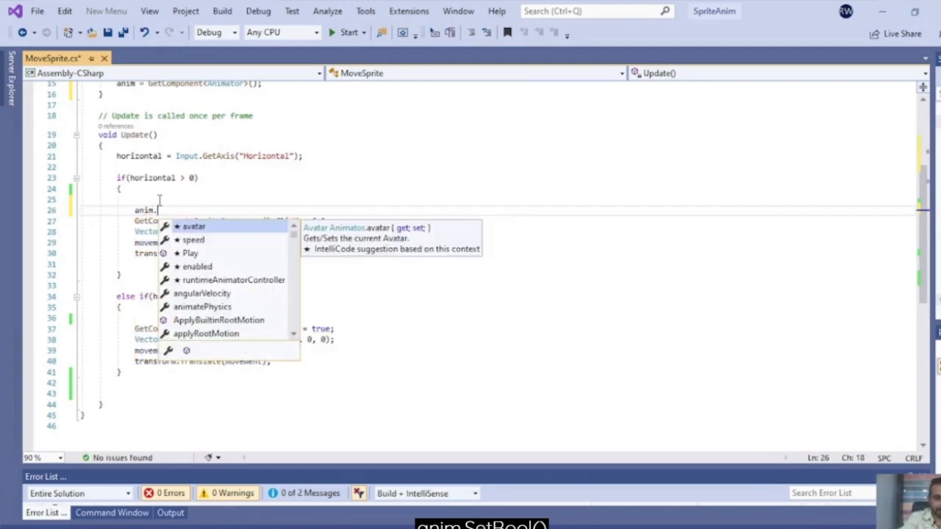
pyautogui.write('Set')
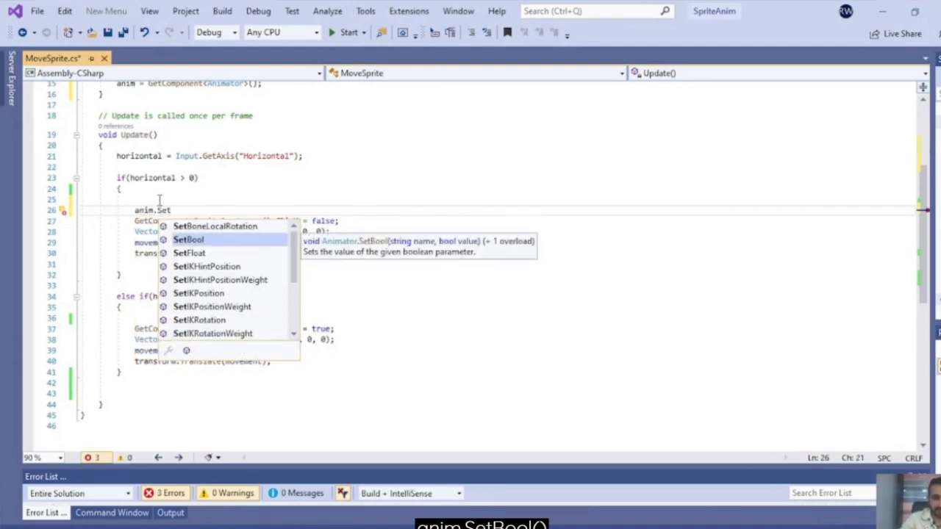
pyautogui.press('Tab')
pyautogui.write('(')
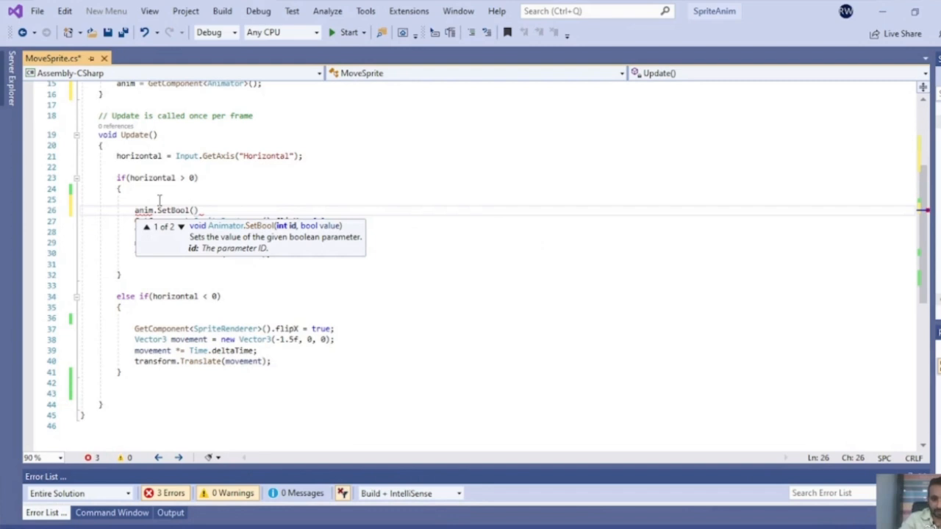
pyautogui.write('"can')
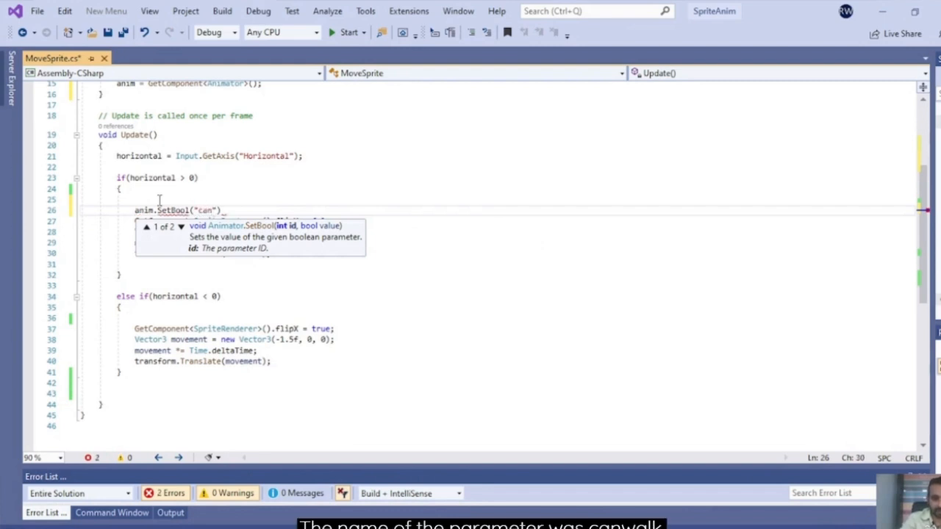
pyautogui.write('walk", true')
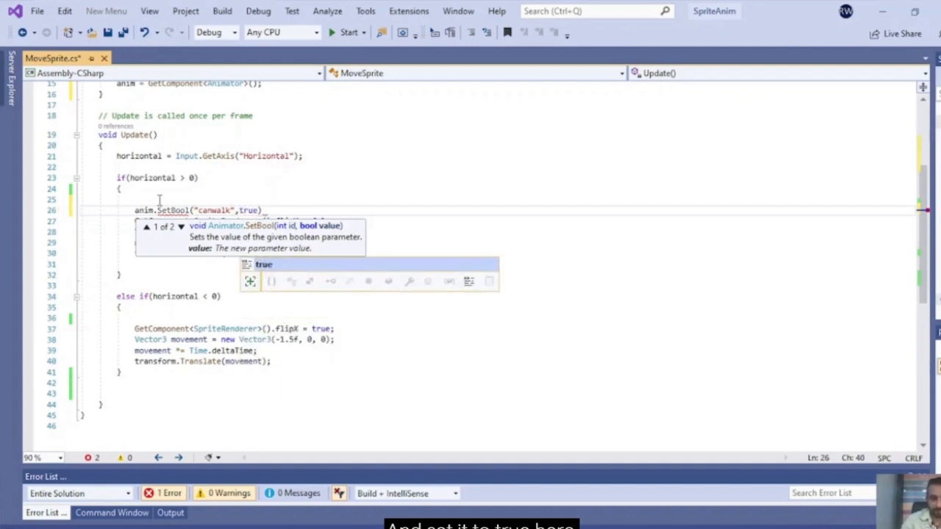
pyautogui.write(');')
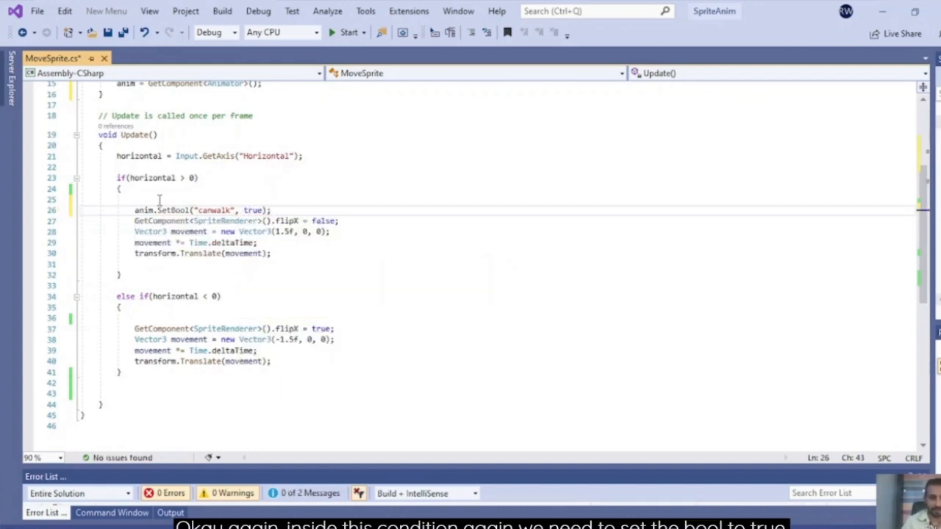
# Insert "anim.SetBool("canwalk", true);" above the flipX line in the "horizontal < 0" block of Update.
pyautogui.click(156, 317)
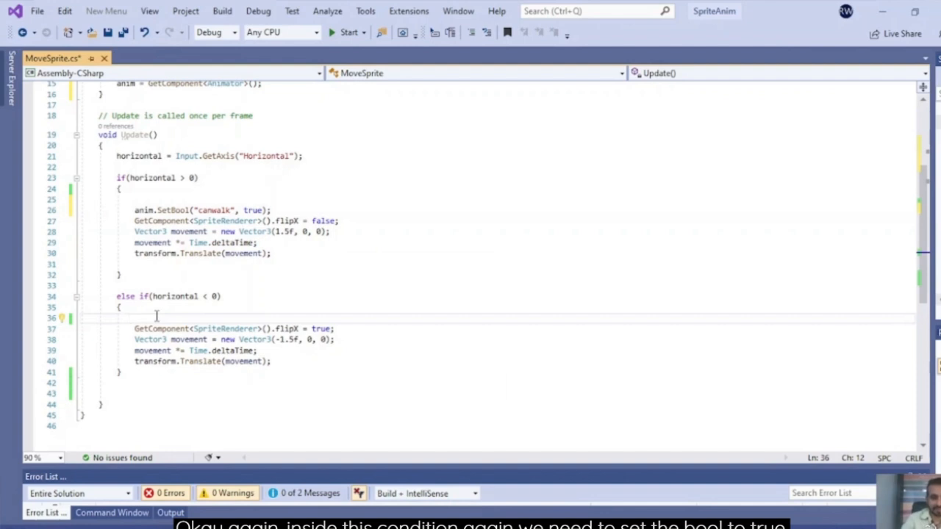
pyautogui.press('Return')
pyautogui.write('anim')
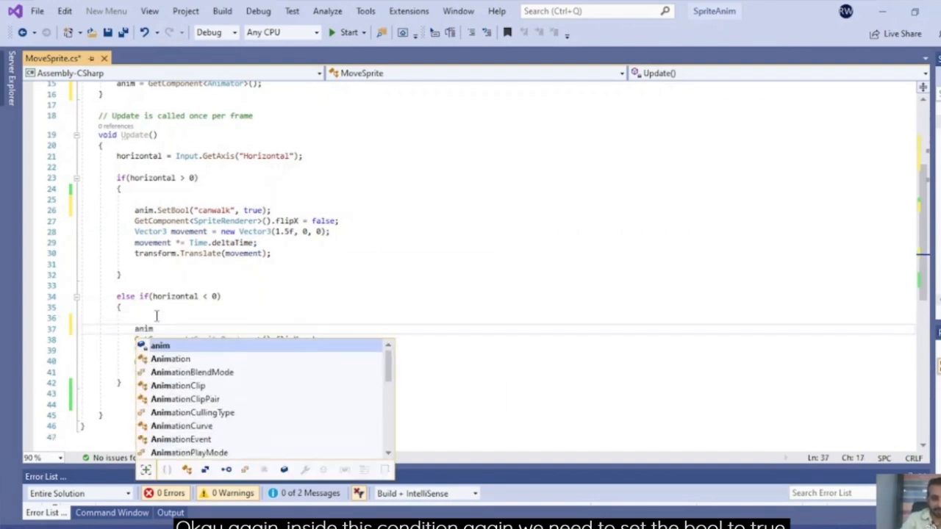
pyautogui.write('.Set')
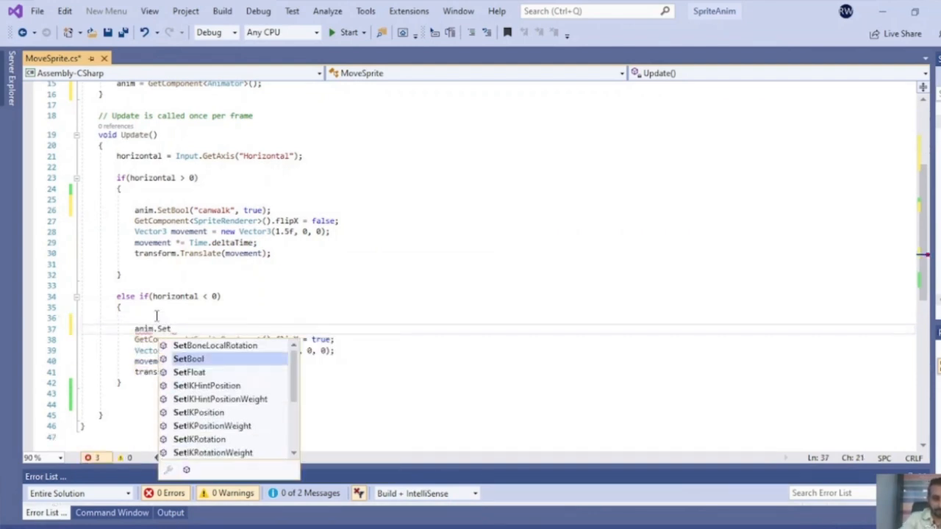
pyautogui.write('Bool("canw')
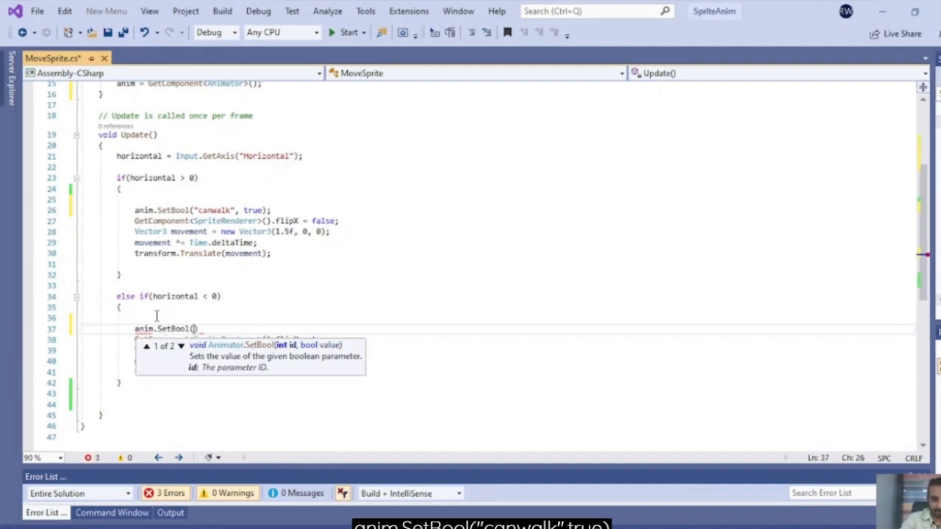
pyautogui.write('alk", true)')
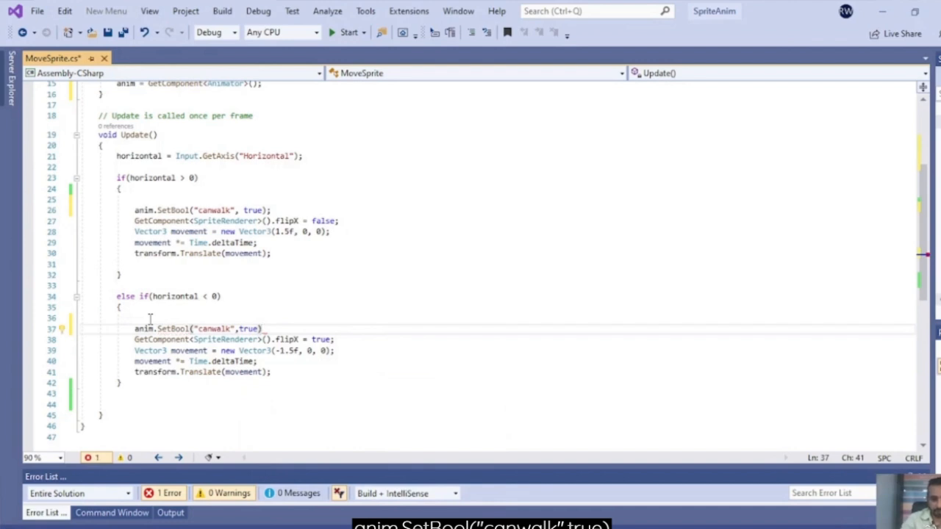
pyautogui.write(';')
# Add an empty else block with braces directly after the "horizontal < 0" block in Update.
pyautogui.scroll(-2, 156, 328)
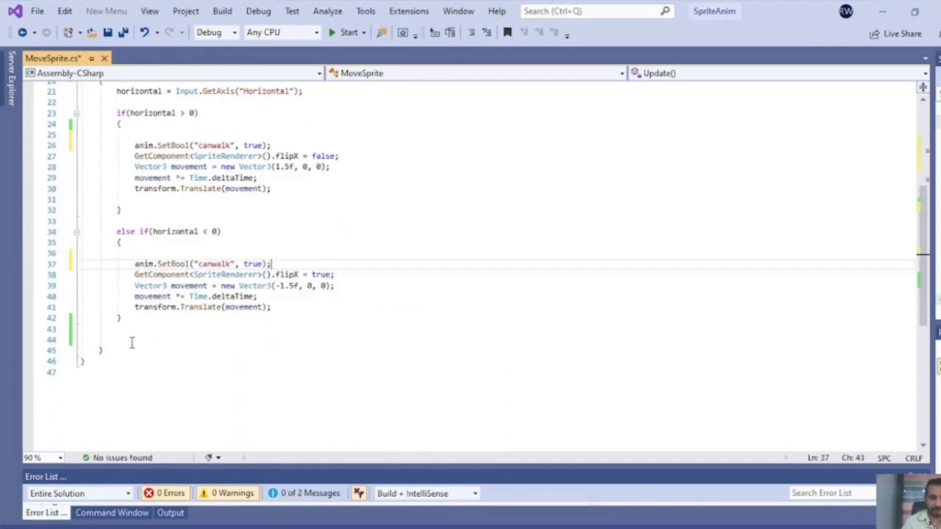
pyautogui.click(137, 319)
pyautogui.press('Return')
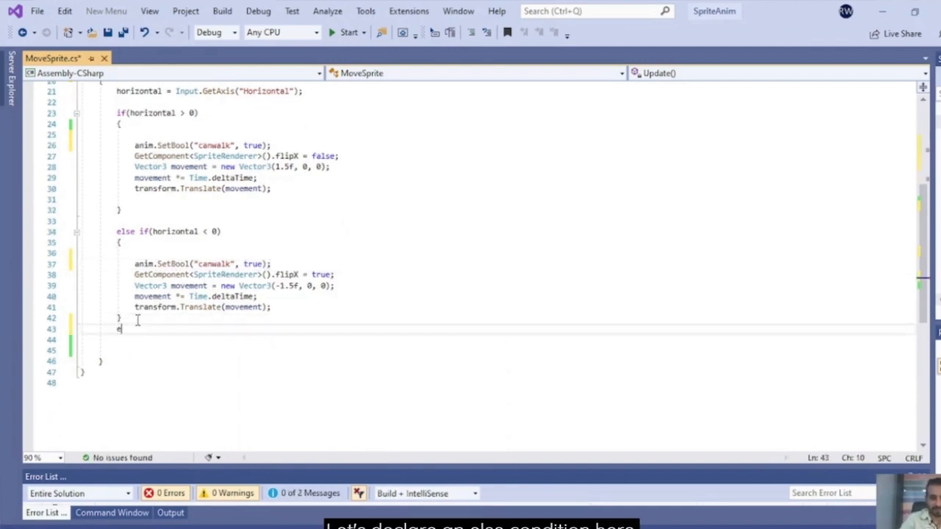
pyautogui.write('else')
pyautogui.press('Escape')
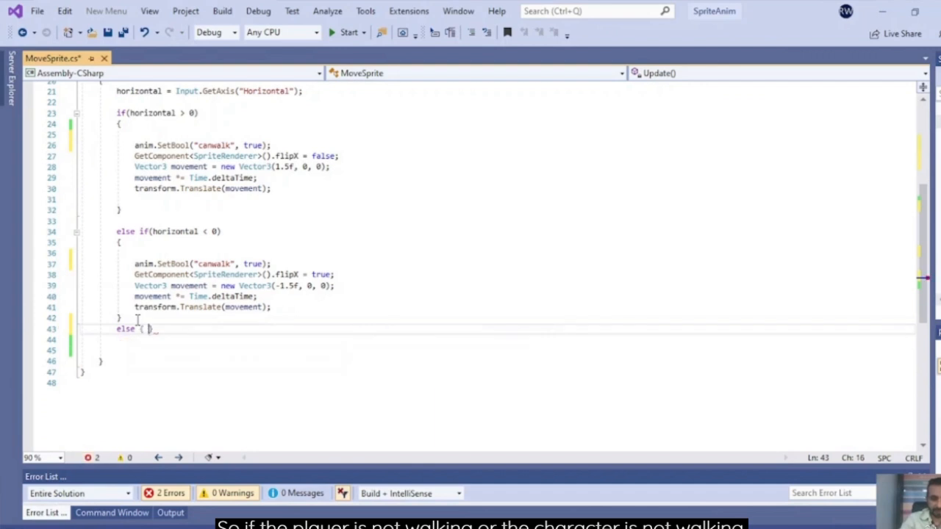
pyautogui.press('Return')
pyautogui.write('{')
pyautogui.press('Return')
pyautogui.press('Return')
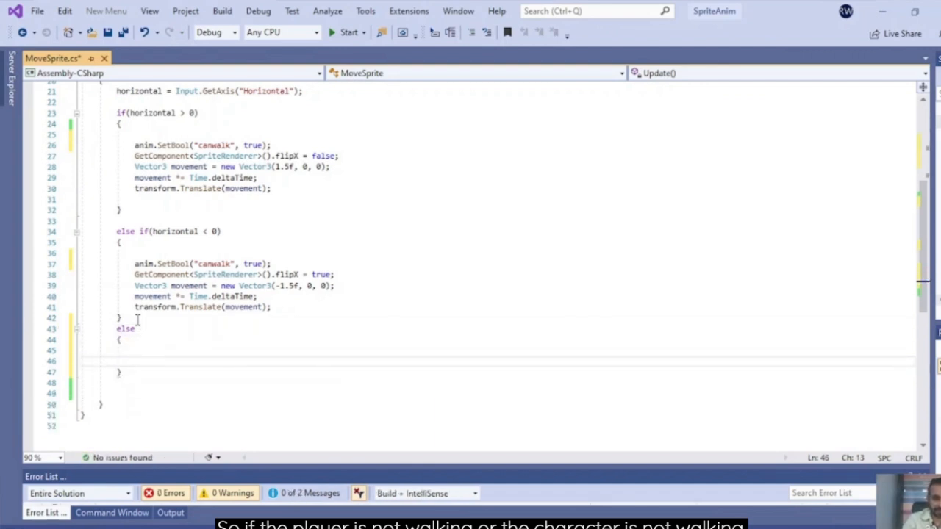
# Enter "anim.SetBool("canwalk", false);" inside the else block and save the MoveSprite.cs script.
pyautogui.write('ani')
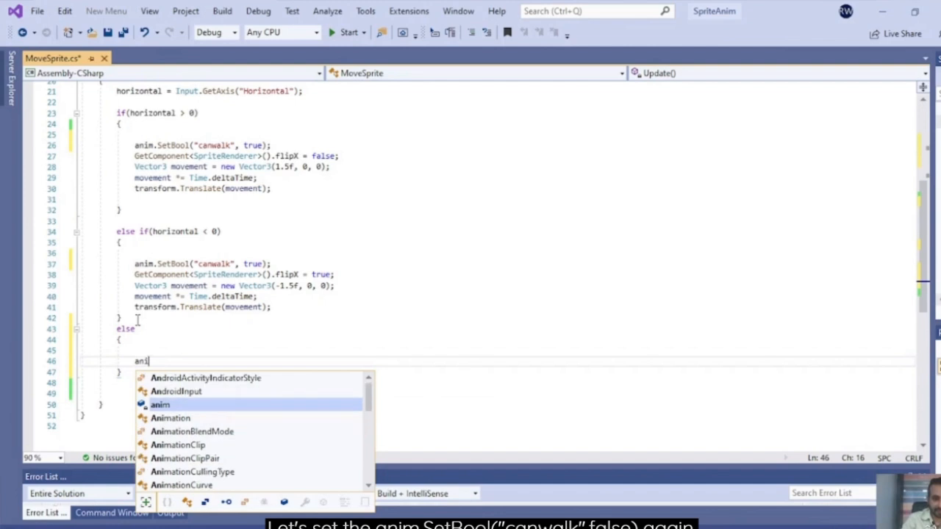
pyautogui.write('m.')
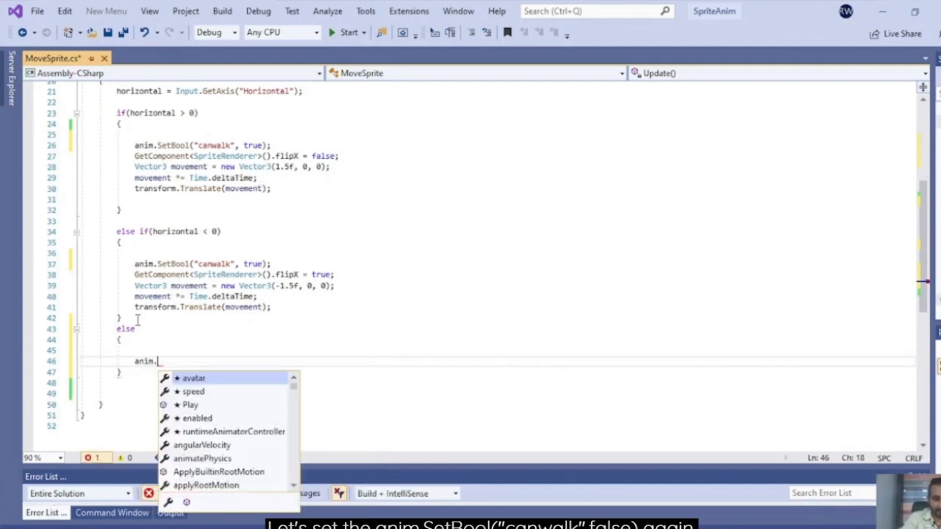
pyautogui.write('SetB')
pyautogui.press('Tab')
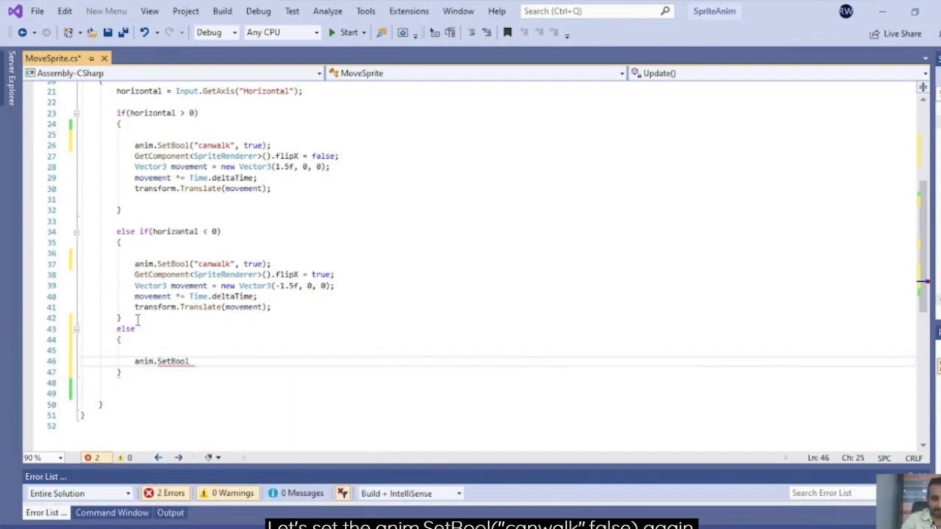
pyautogui.write('("ca')
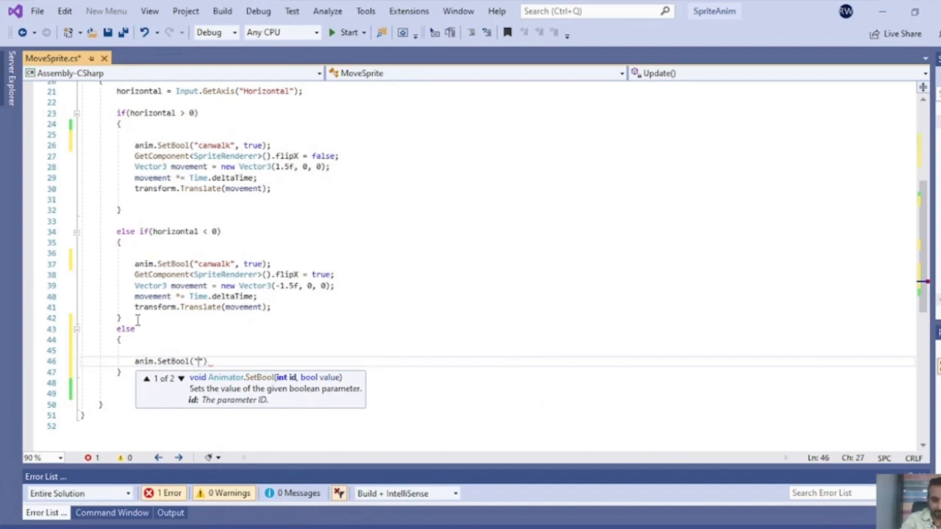
pyautogui.write('nwalk')
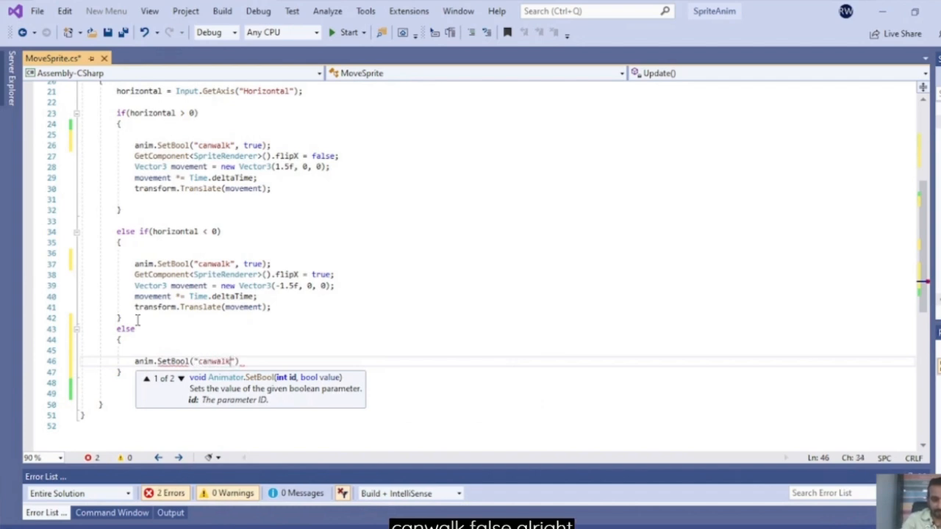
pyautogui.write('", false')
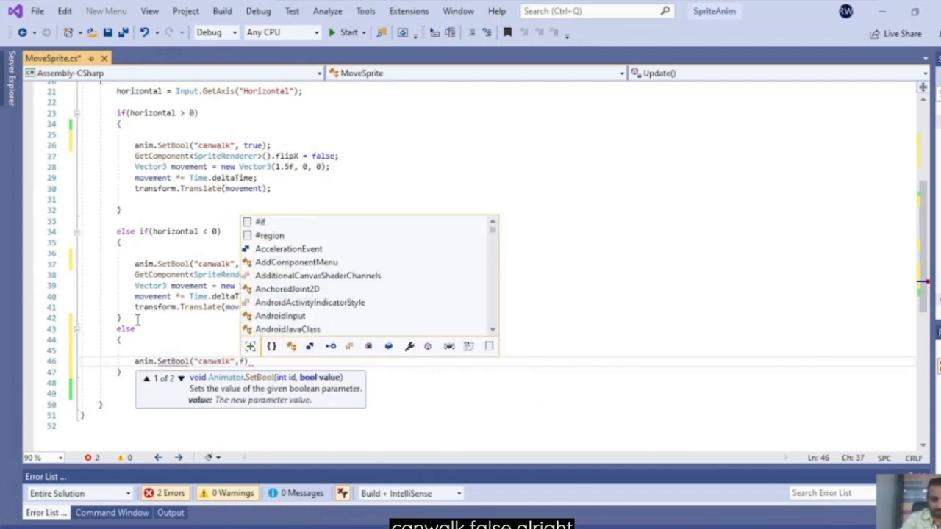
pyautogui.write(');')
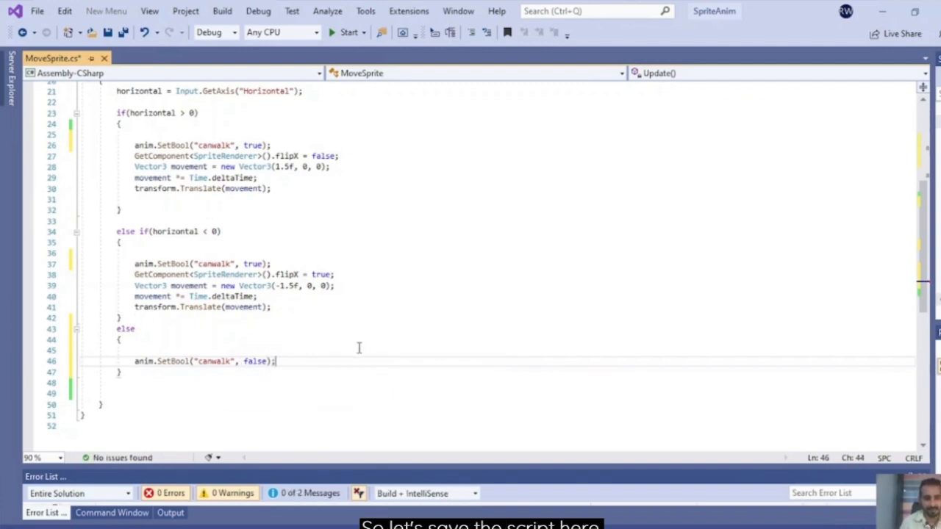
pyautogui.hotkey('ctrl', 's')
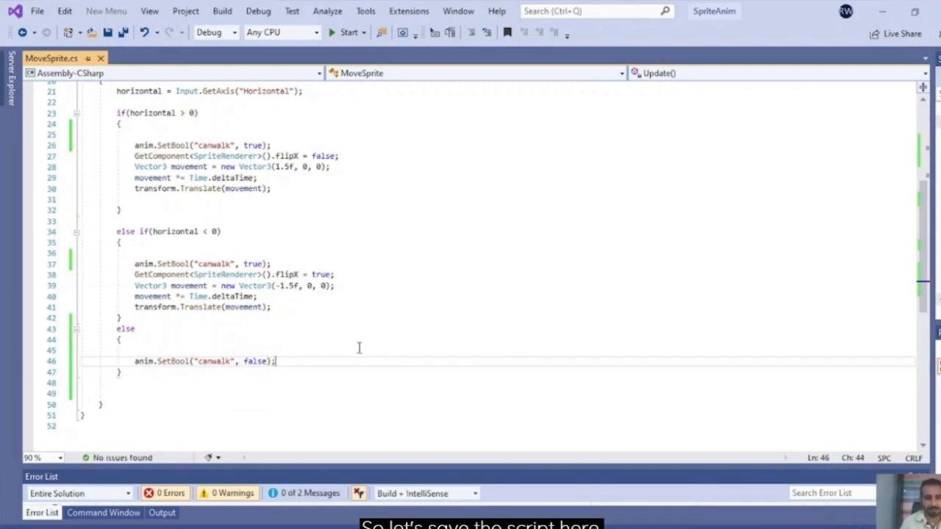
# Switch to Unity and test in play mode how the person walks right and left and idles.
pyautogui.click(883, 12)
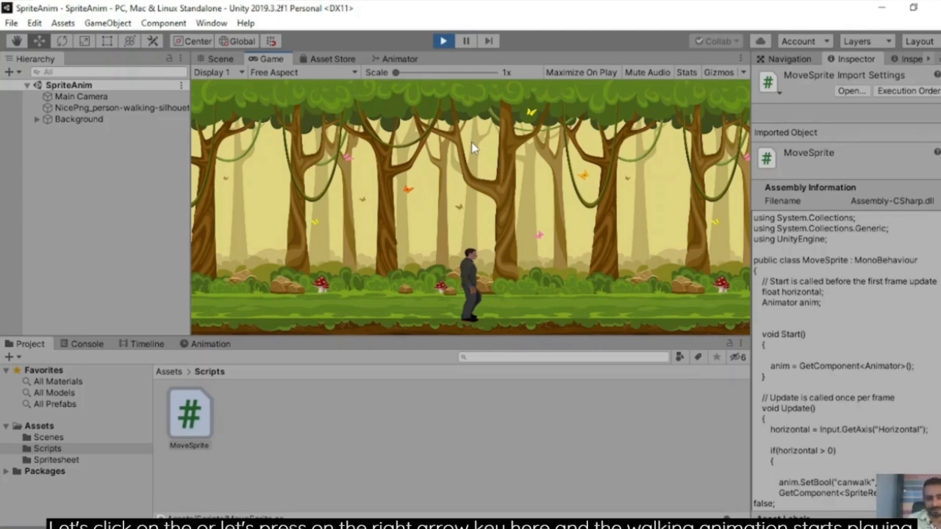
pyautogui.press('Right')
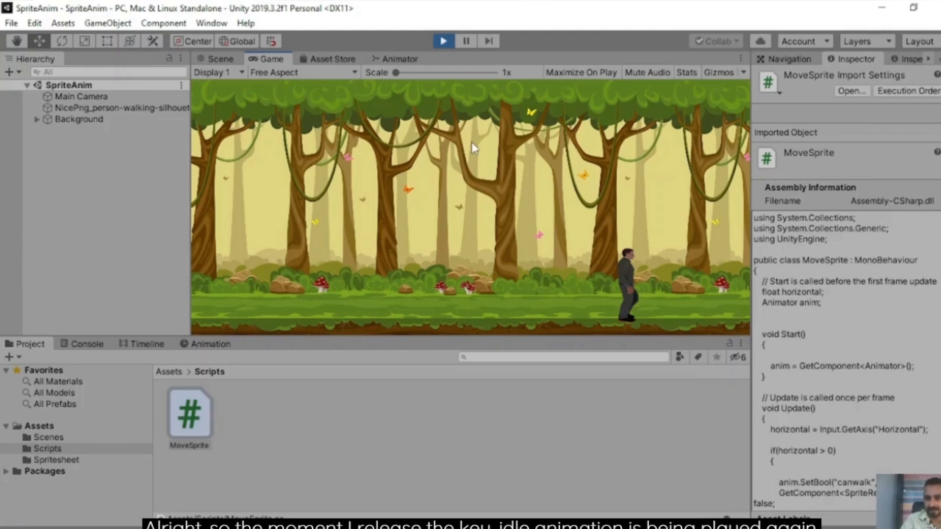
pyautogui.press('Left')
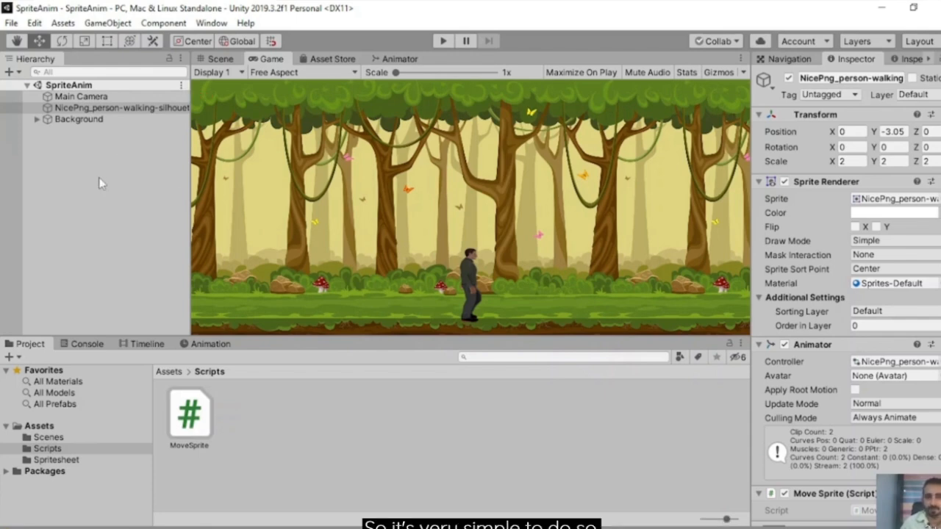
# Make Main Camera a child of the NicePng_person-walking sprite object in the scene and start playing the scene.
pyautogui.click(75, 98)
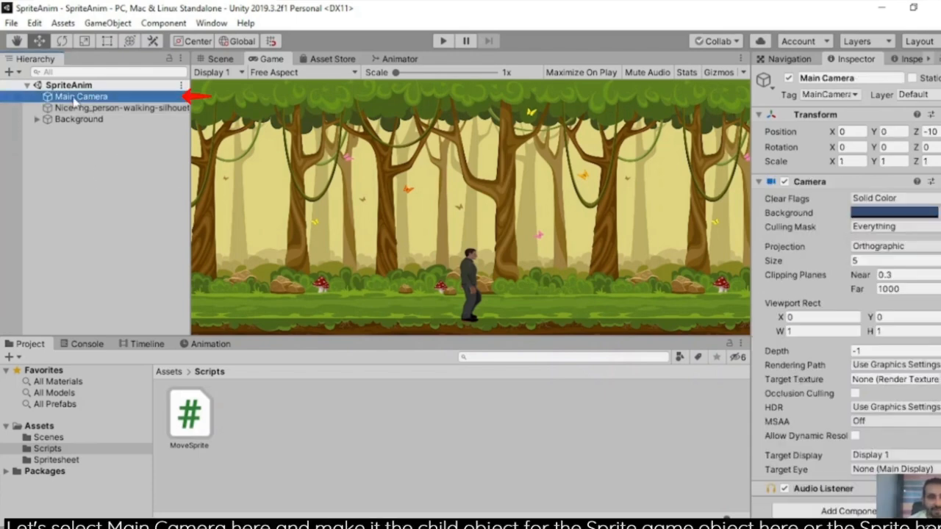
pyautogui.moveTo(75, 100); pyautogui.dragTo(82, 118)
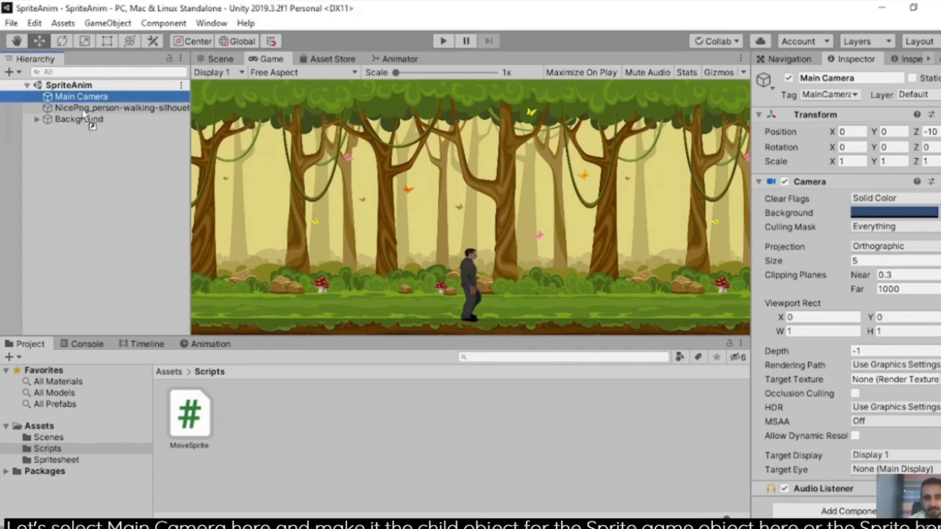
pyautogui.moveTo(84, 112); pyautogui.dragTo(85, 109)
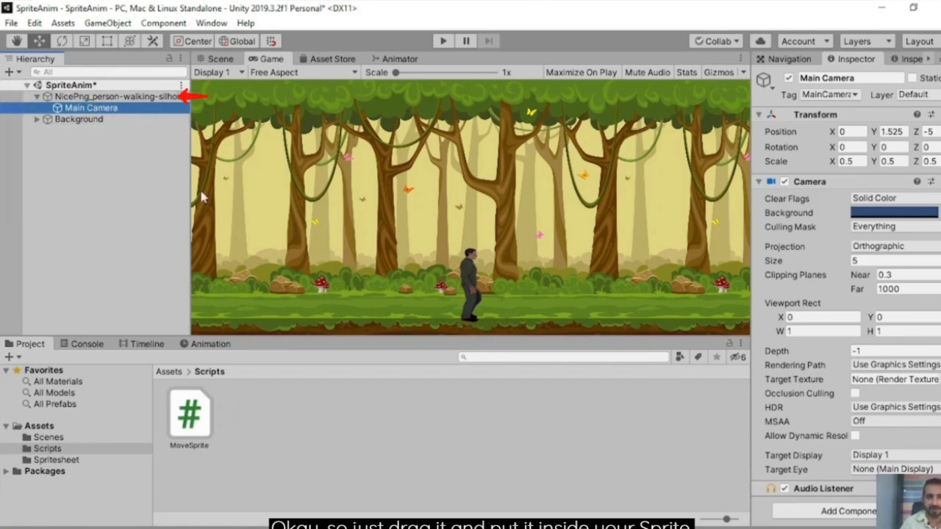
pyautogui.click(443, 42)
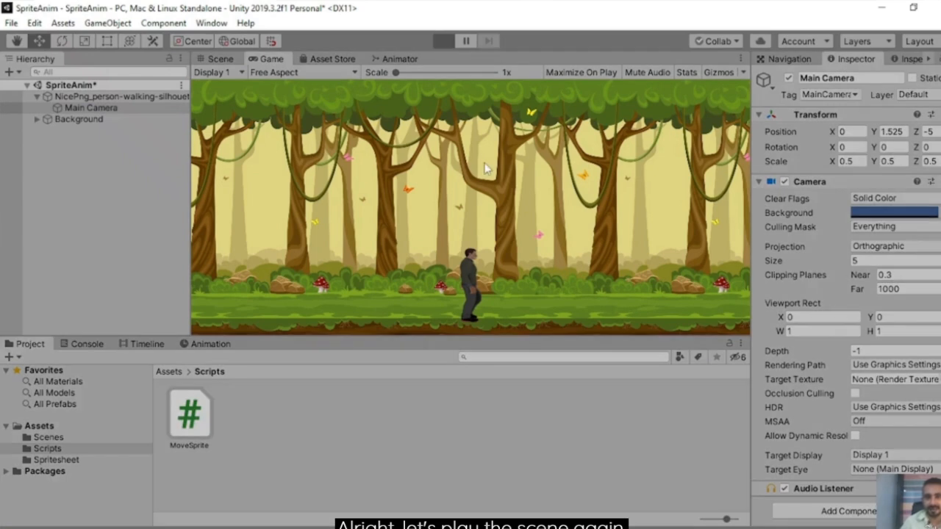